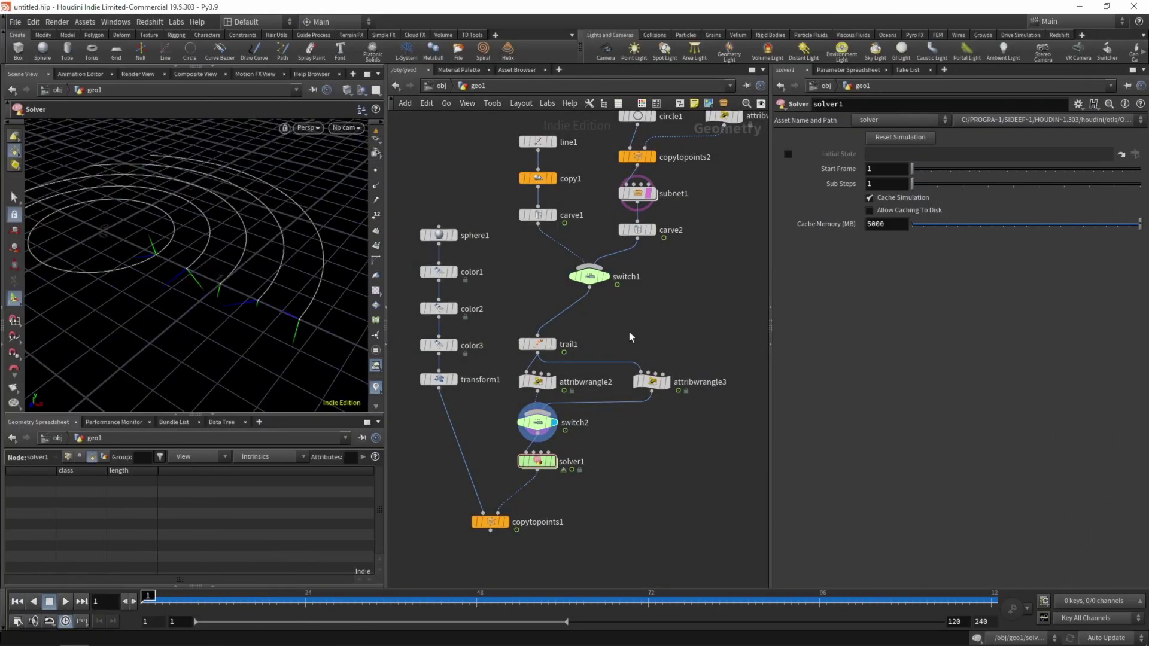
Select attribwrangle3 and inspect its v@N = N; line in the VEXpression editor.
left_click_drag(663, 330, 649, 407)
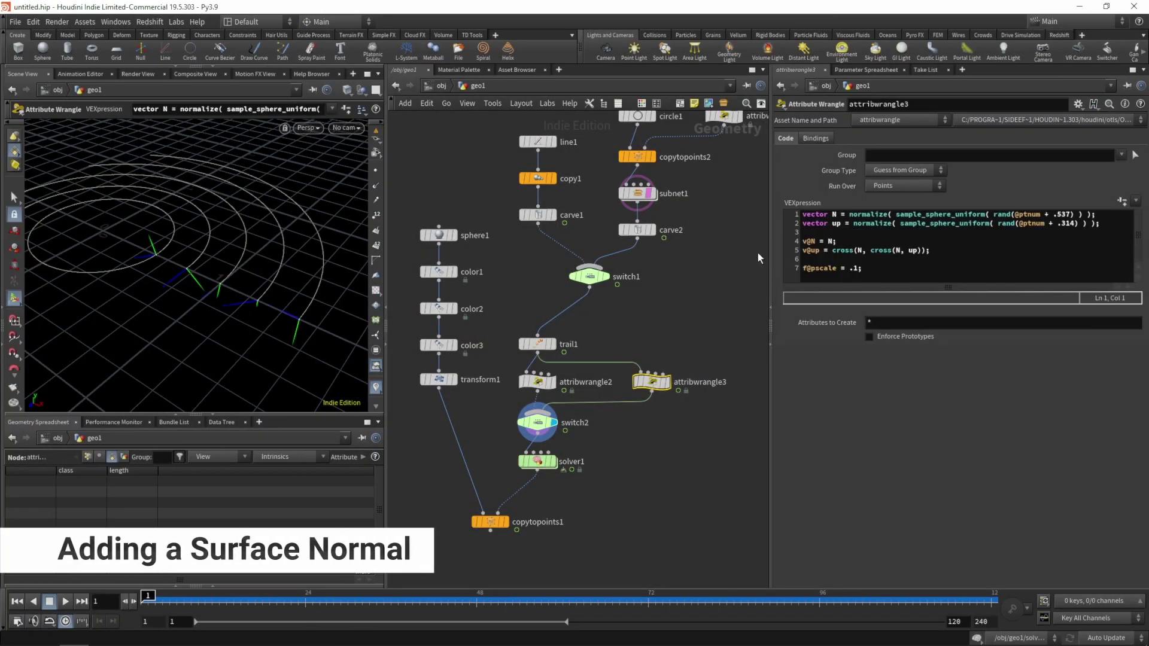
double_click(830, 241)
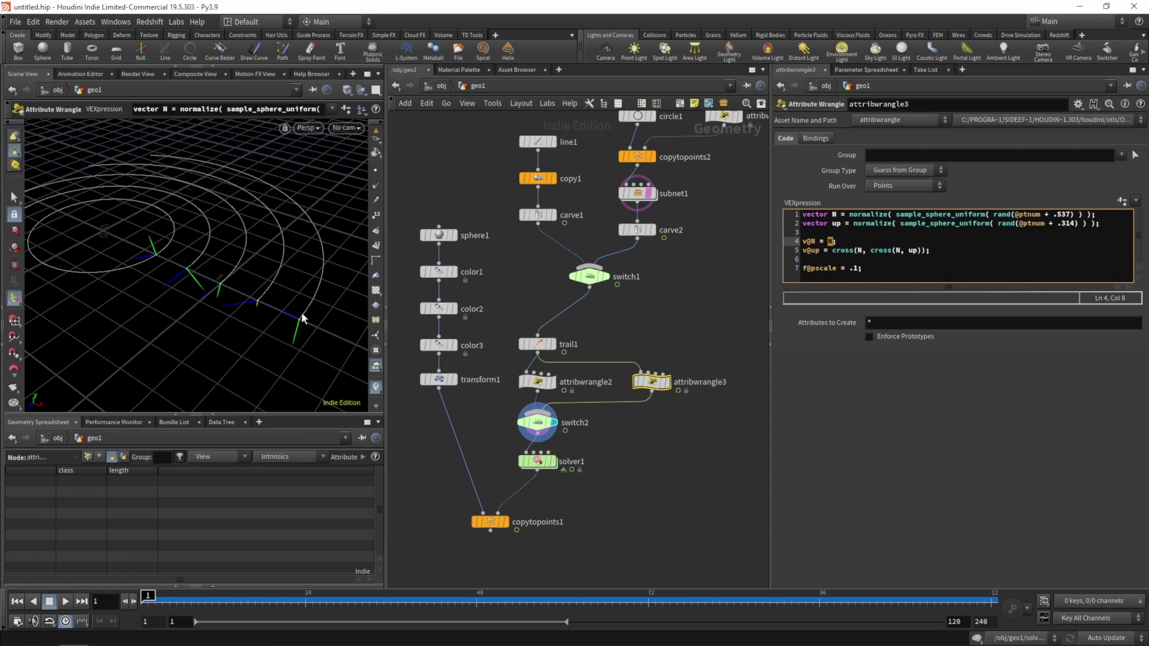
left_click(840, 243)
Add an Attribute Wrangle (attribwrangle4) and insert it between trail1 and attribwrangle3.
key("Tab")
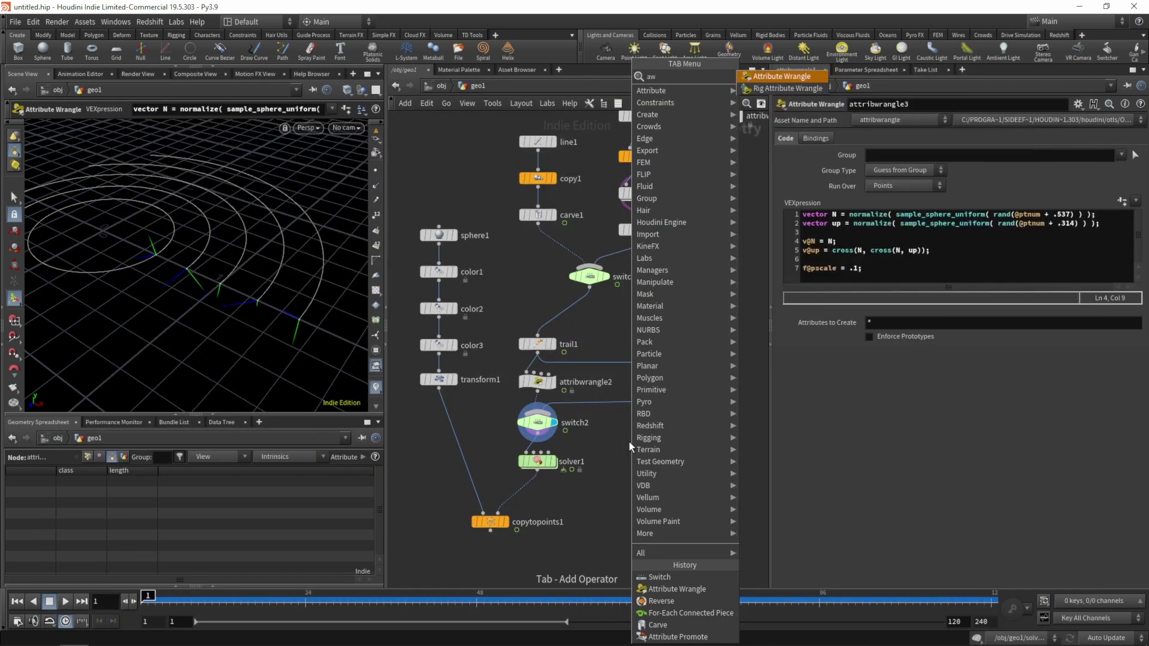
type("aw")
left_click(784, 77)
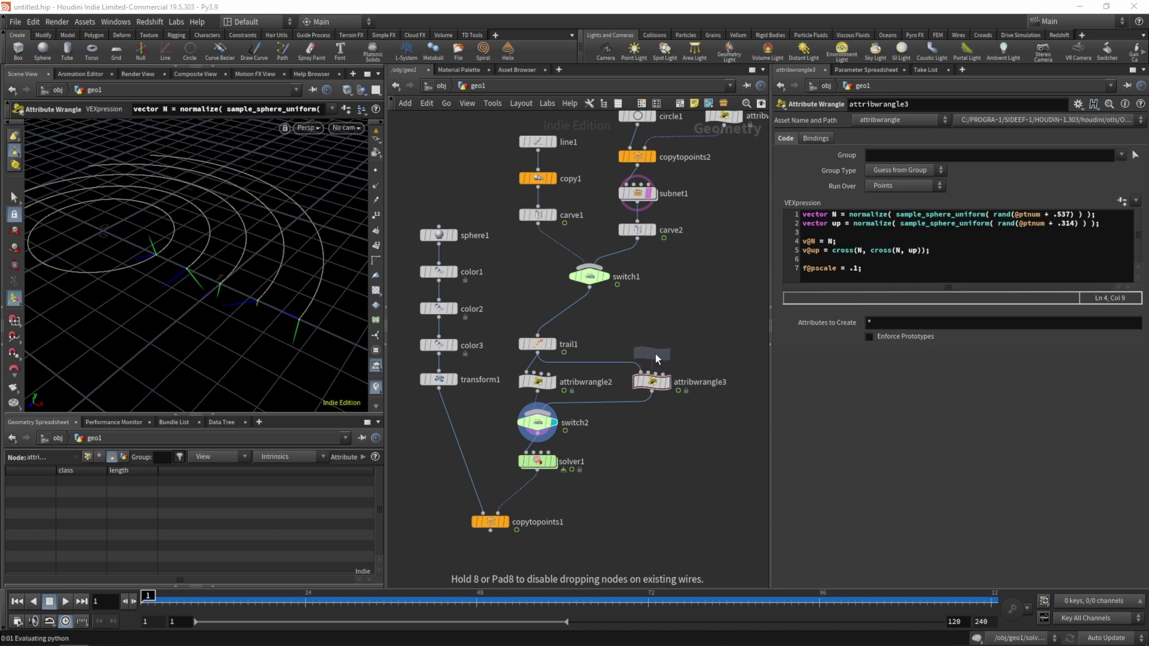
left_click(661, 376)
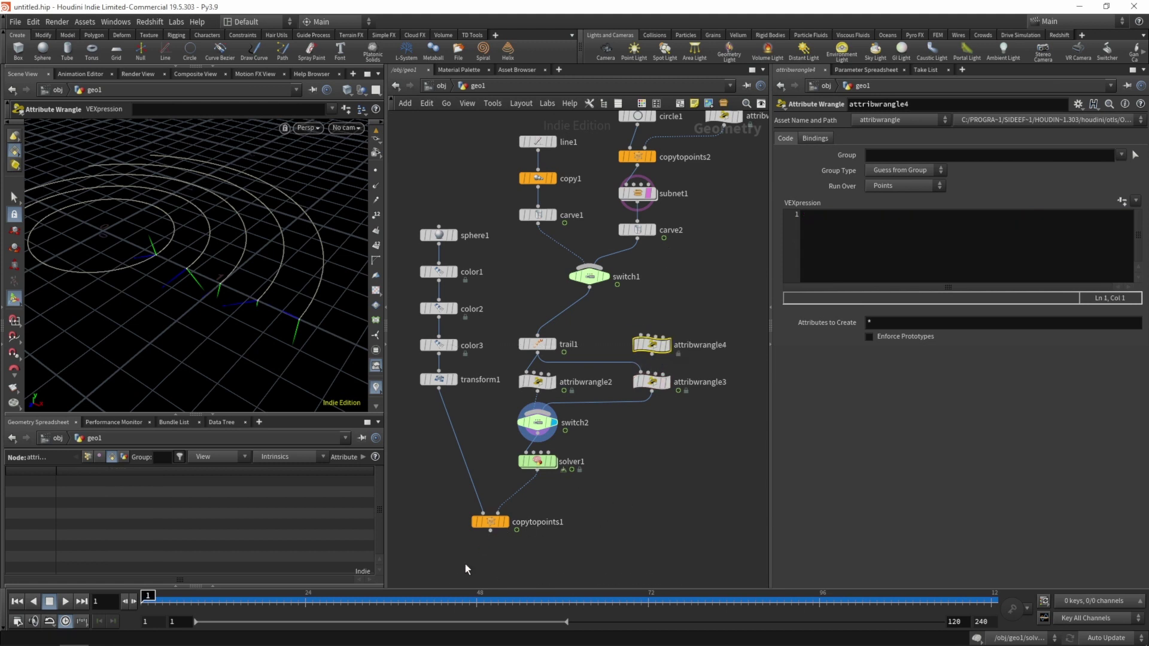
left_click_drag(464, 569, 700, 407)
left_click_drag(534, 425, 534, 459)
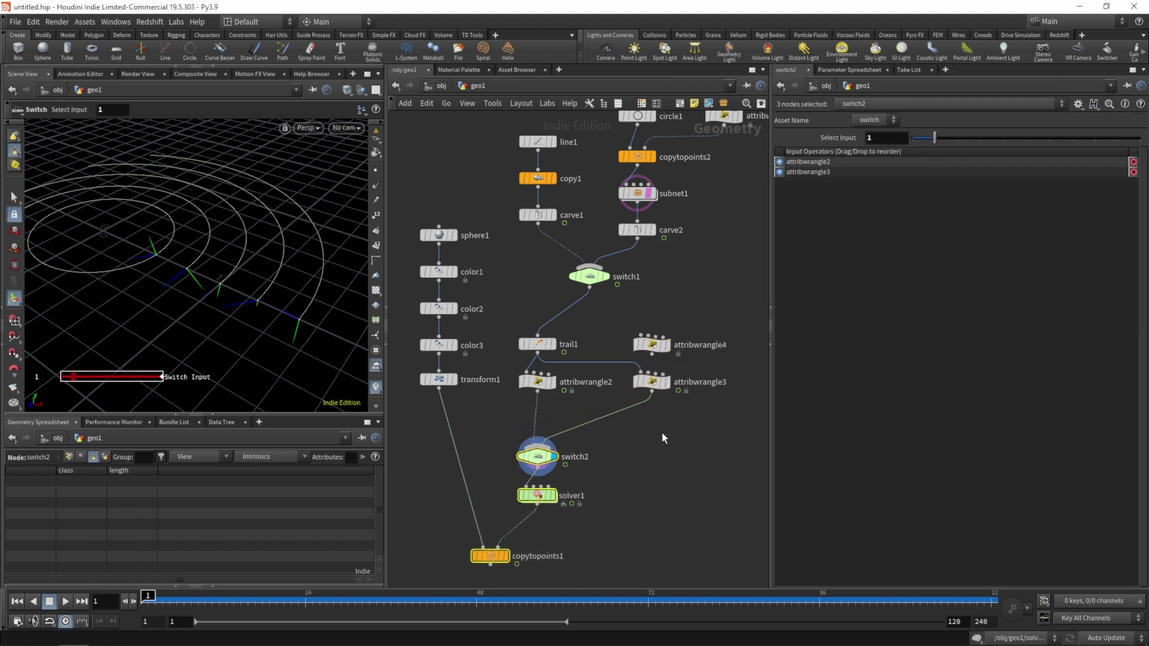
left_click_drag(657, 385, 656, 422)
left_click_drag(654, 347, 659, 391)
Enter v@sN = {0,1,0}; as attribwrangle4's VEXpression.
left_click(829, 240)
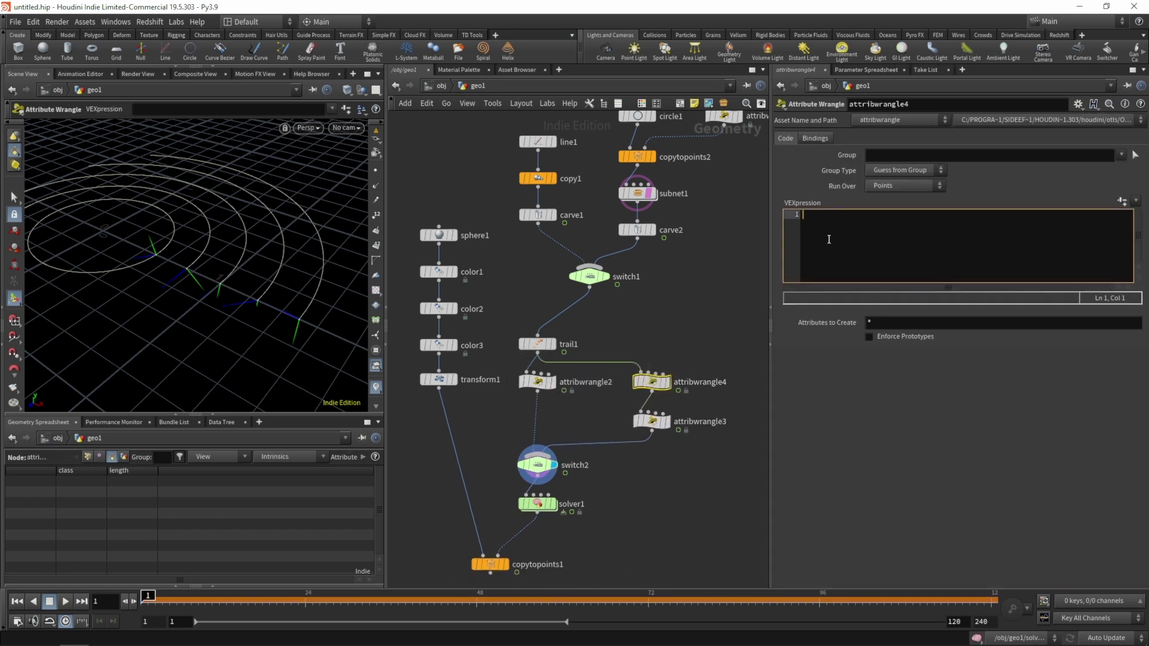
type("v@sN =")
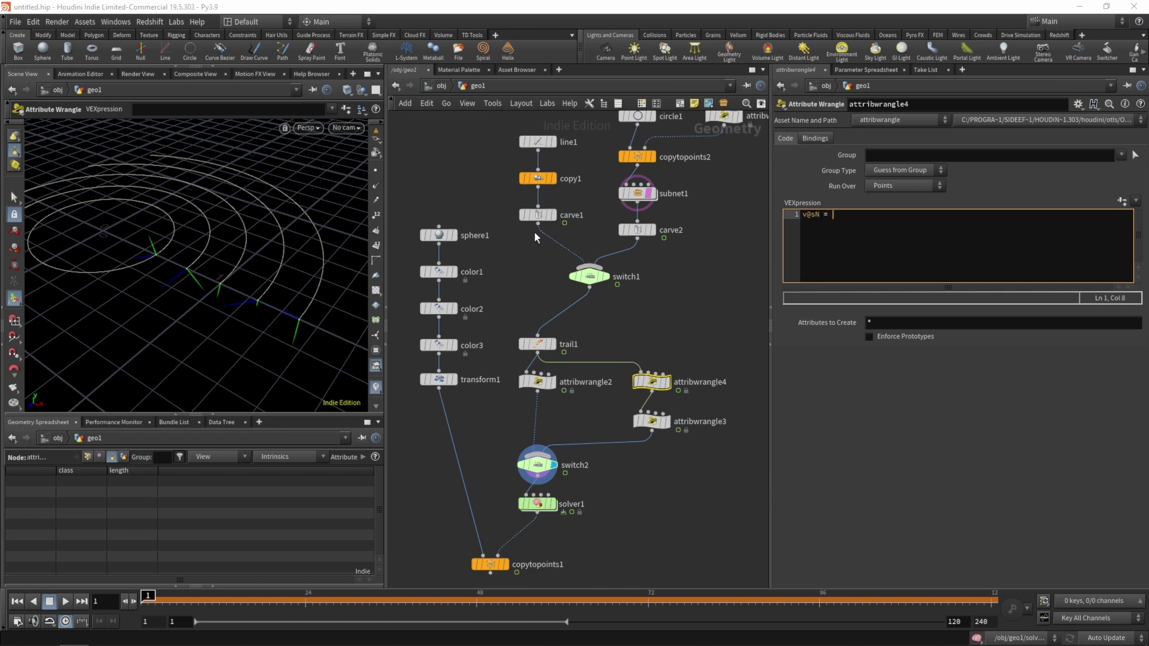
type("set")
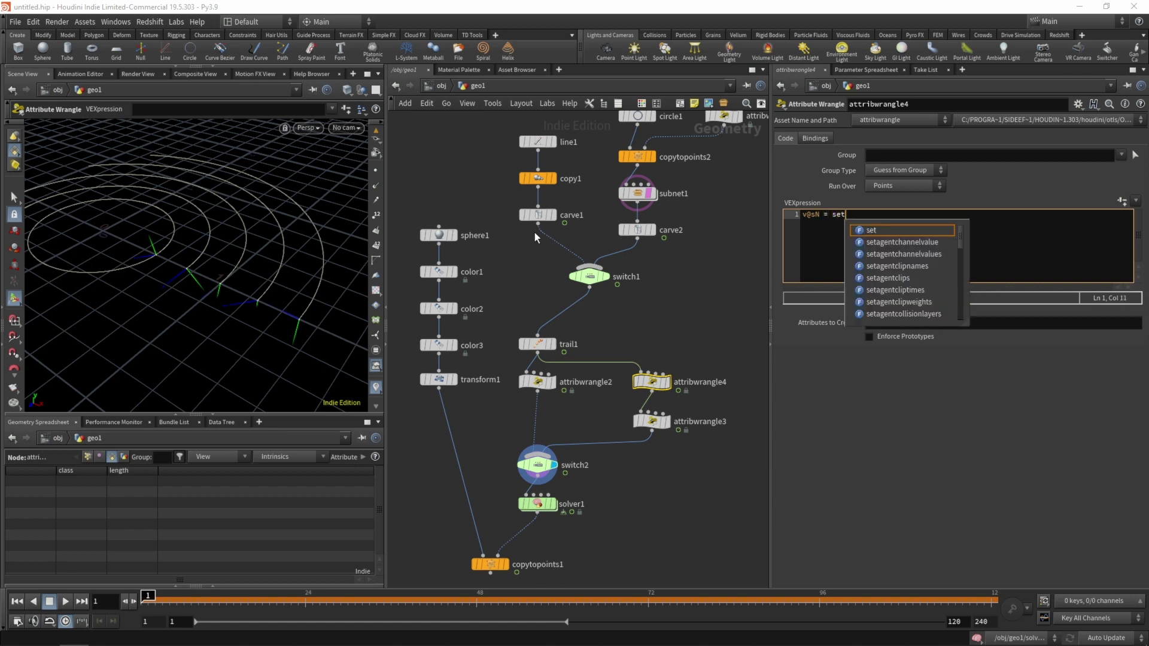
key("BackSpace")
key("BackSpace")
key("BackSpace")
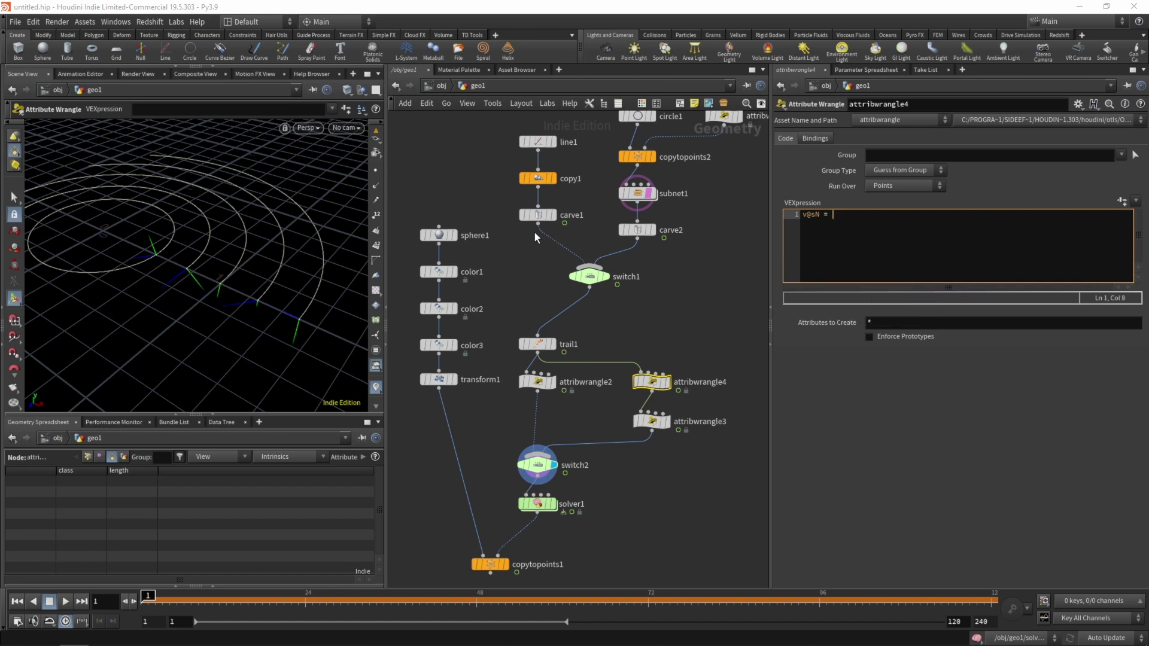
type("{0,1,0};")
left_click(661, 473)
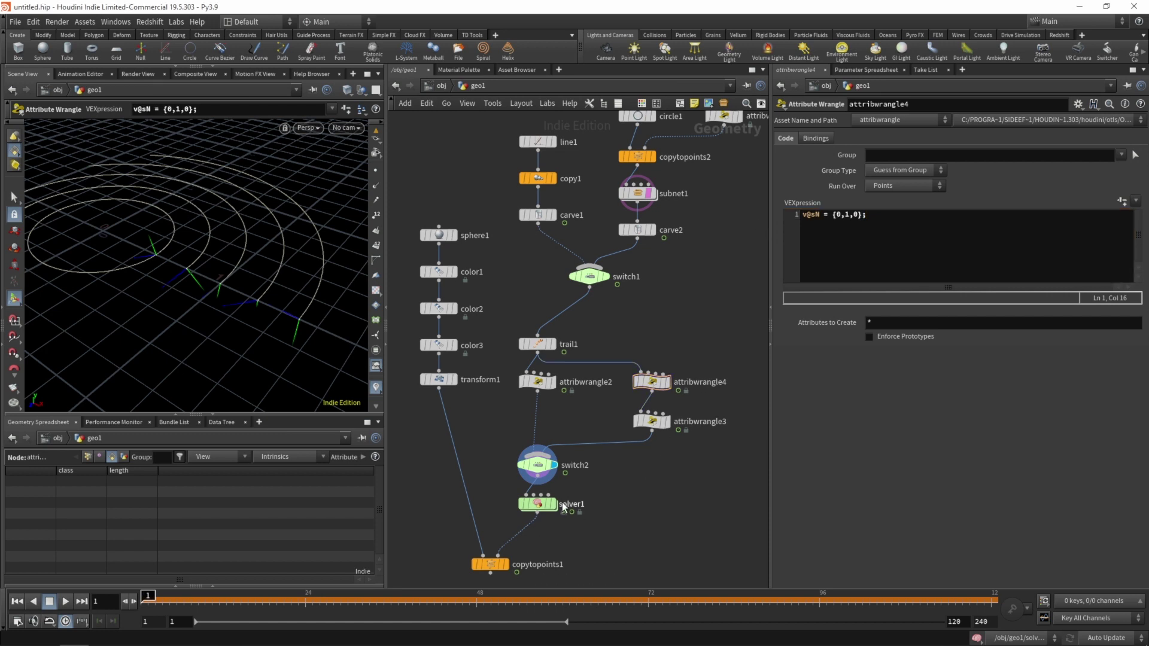
Inside solver1, change the axis line in attribwrangle1 from v@N to v@sN.
left_click(539, 506)
double_click(539, 505)
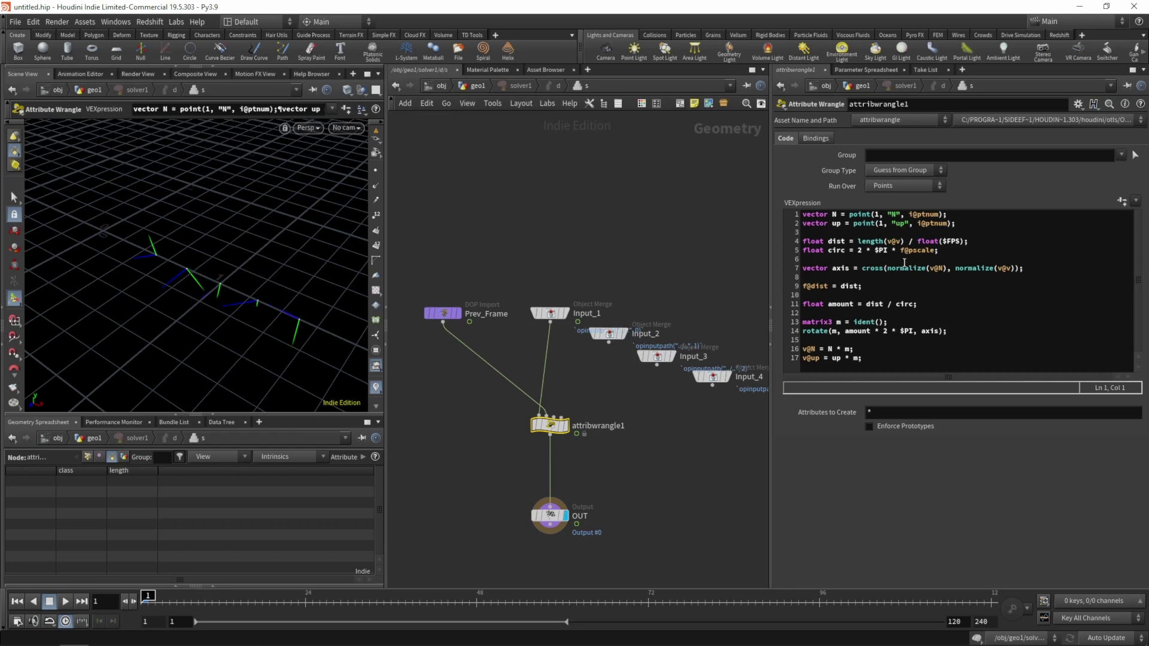
left_click(937, 269)
key("Left")
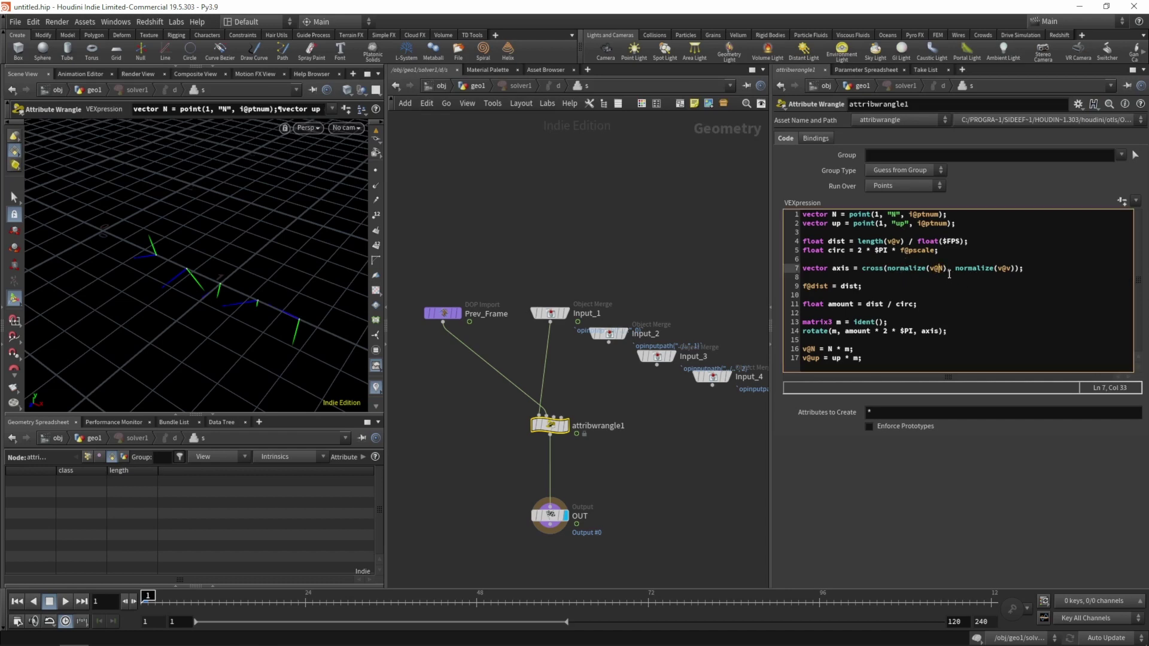
type("su")
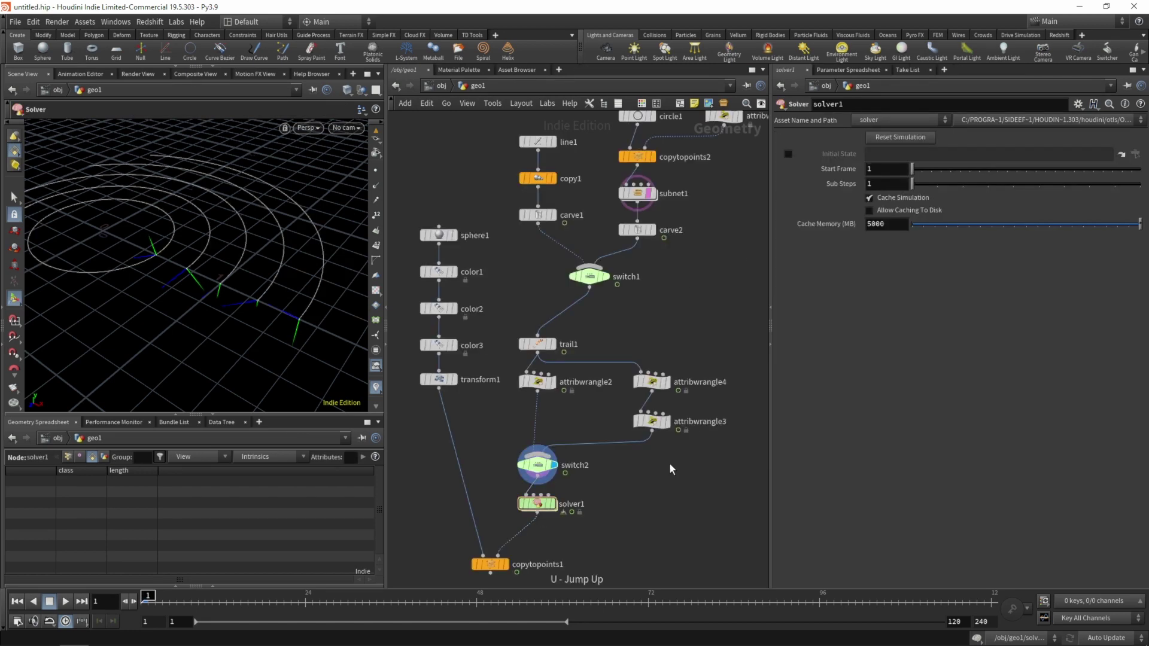
Display copytopoints1, hide the guides, and play the rolling spheres before returning to frame 1.
left_click(504, 565)
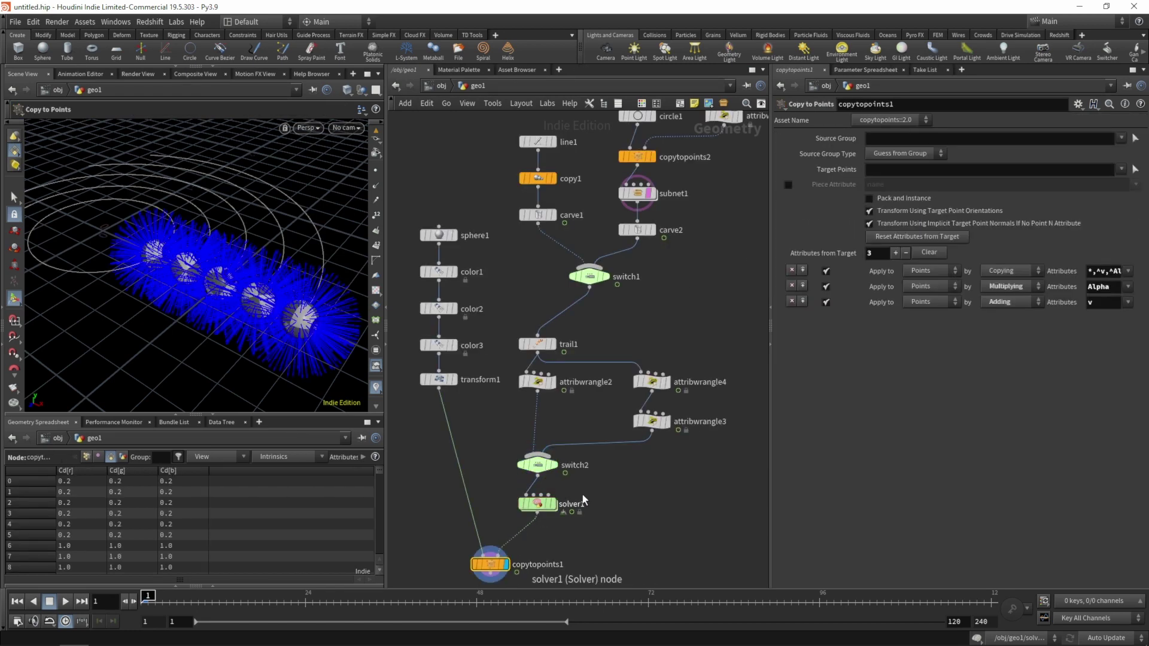
left_click(537, 504)
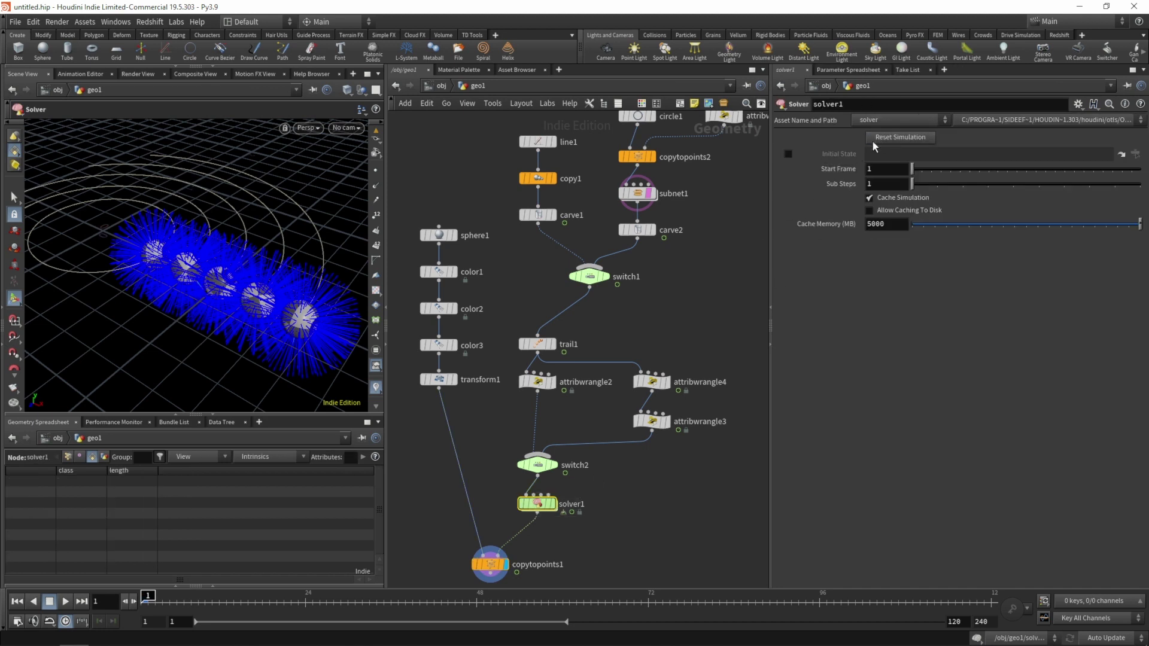
left_click(376, 388)
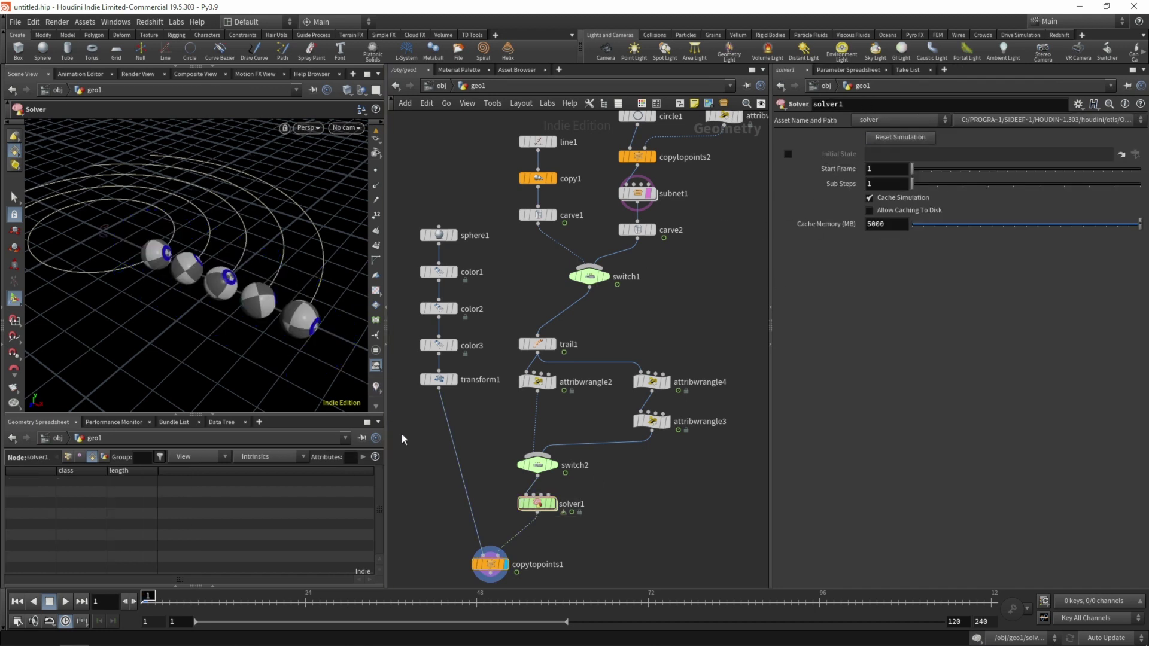
key("Up")
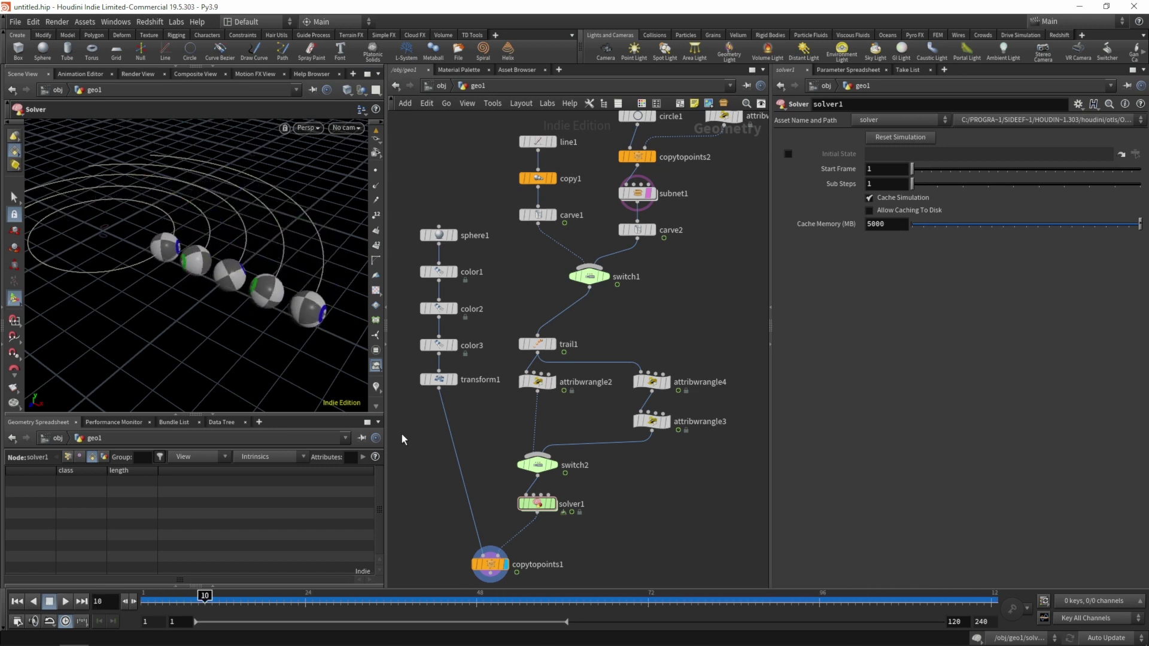
key("ctrl+Up")
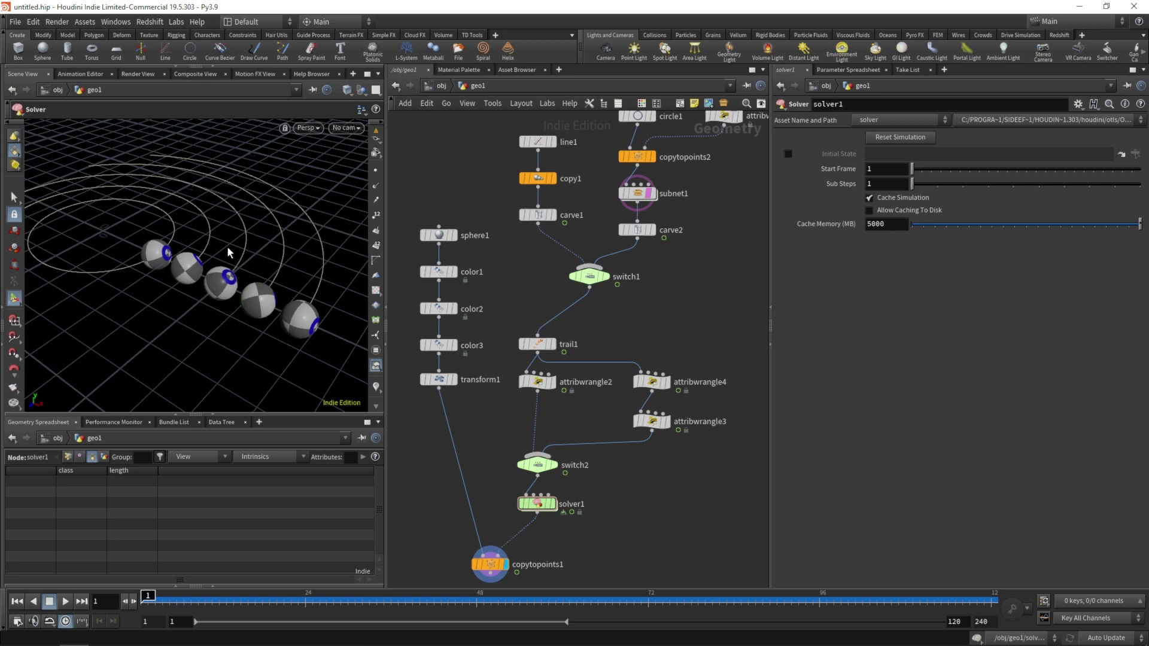
key("Escape")
mouse_move(229, 254)
left_mouse_down()
mouse_move(267, 287)
mouse_move(251, 287)
mouse_move(251, 275)
mouse_move(255, 311)
mouse_move(237, 270)
left_mouse_up()
key("Return")
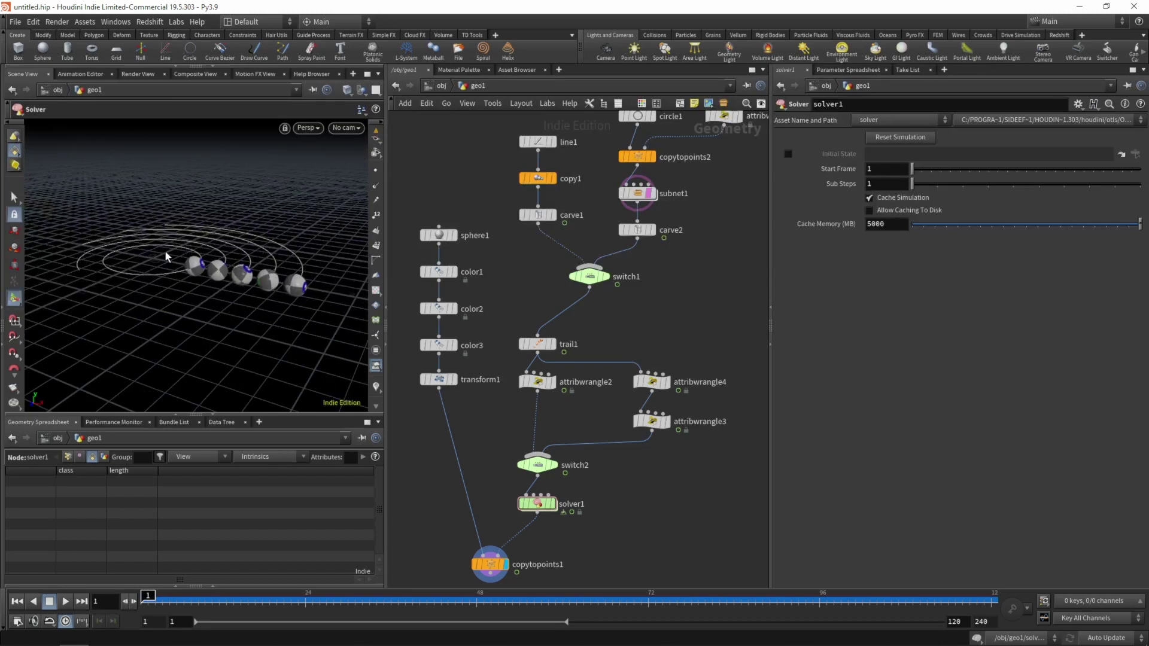
middle_click_drag(672, 318, 646, 236)
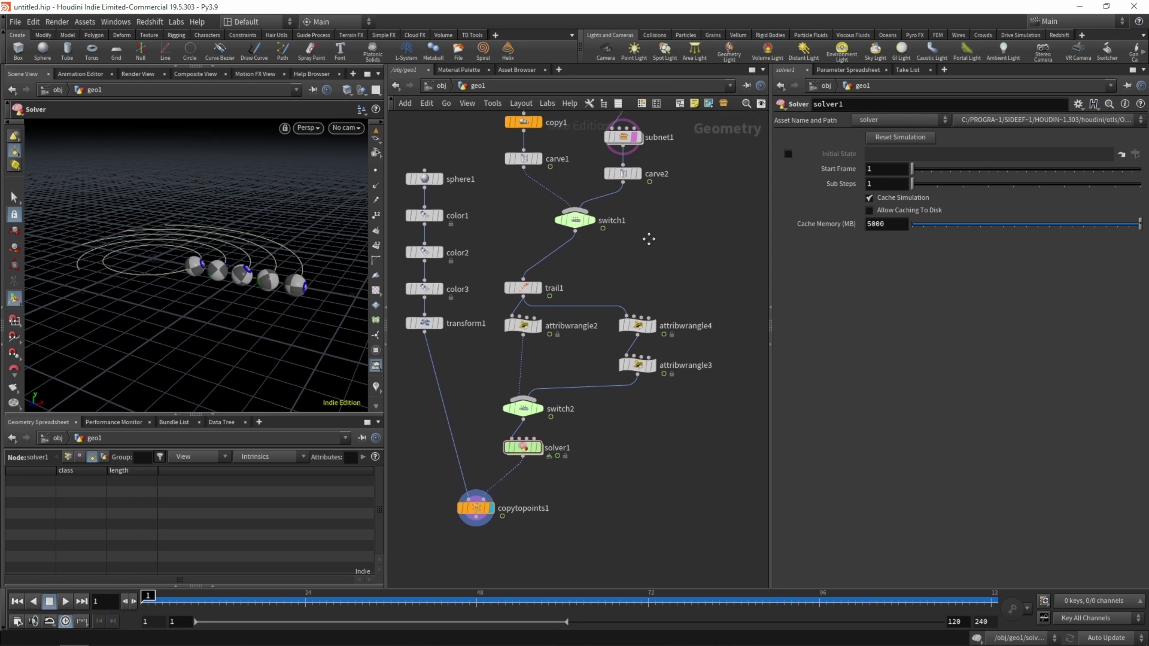
Add a grid1 node, set its size, and give it a 51 by 51 resolution.
key("Tab")
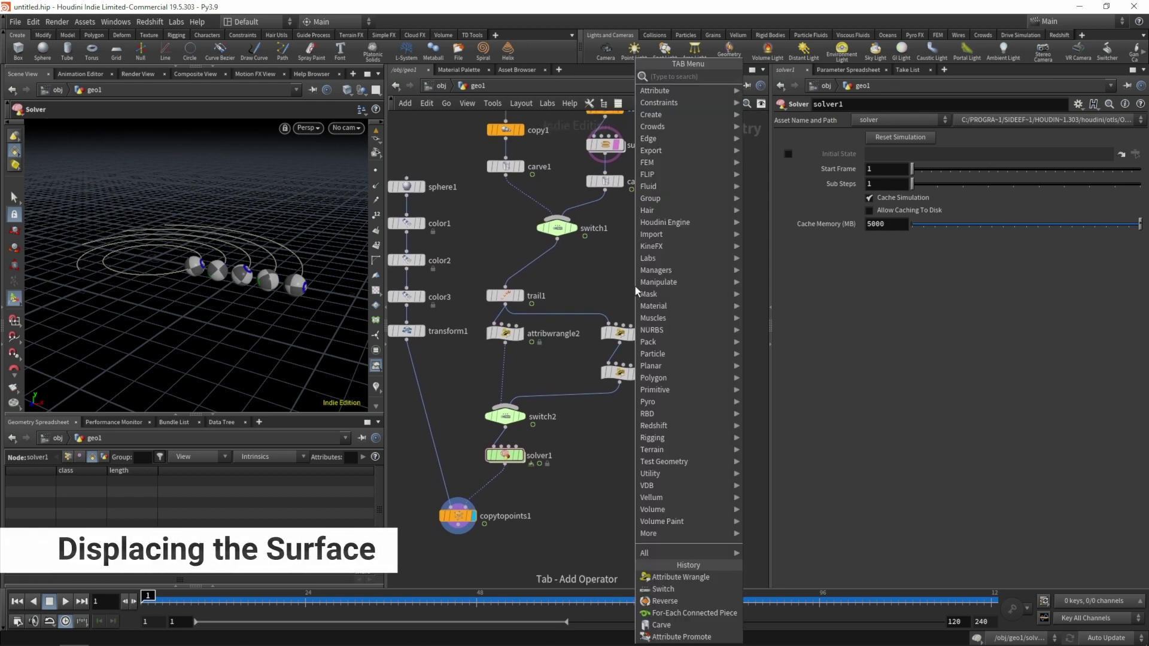
left_click(635, 287)
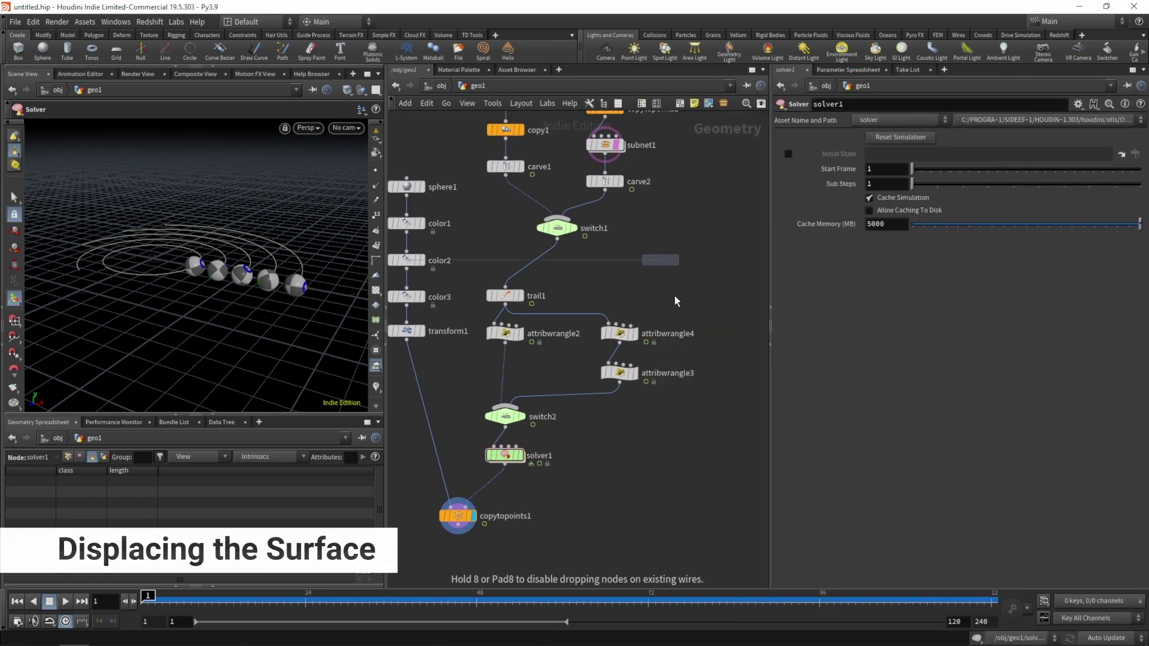
left_click(713, 294)
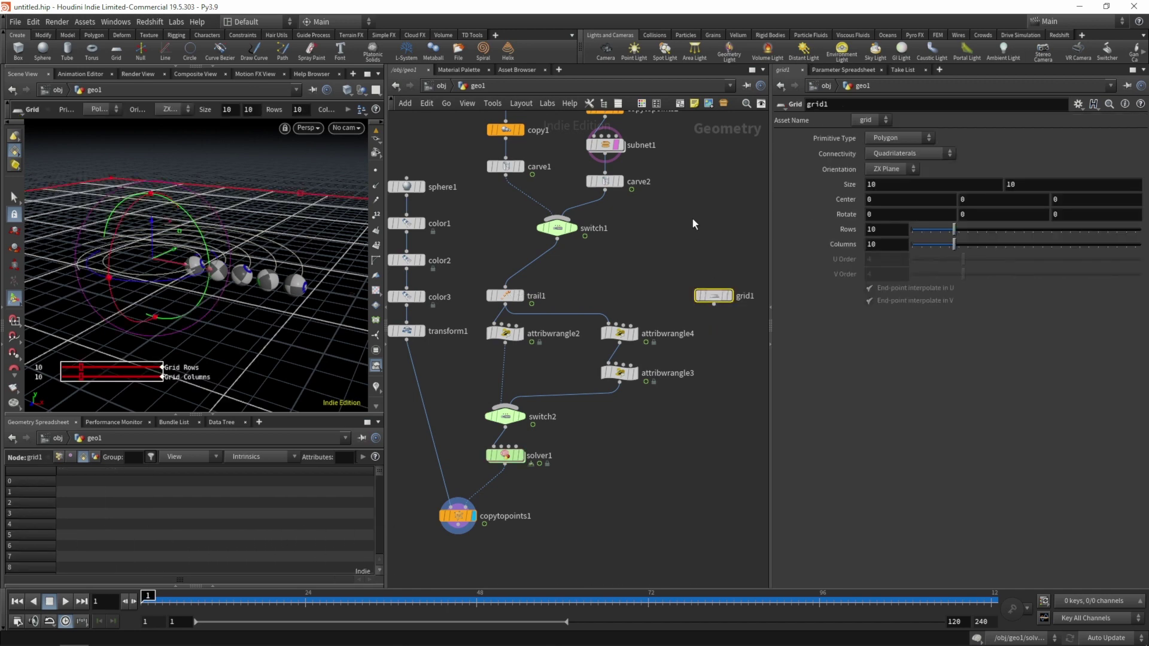
left_click(889, 186)
type("3")
key("Tab")
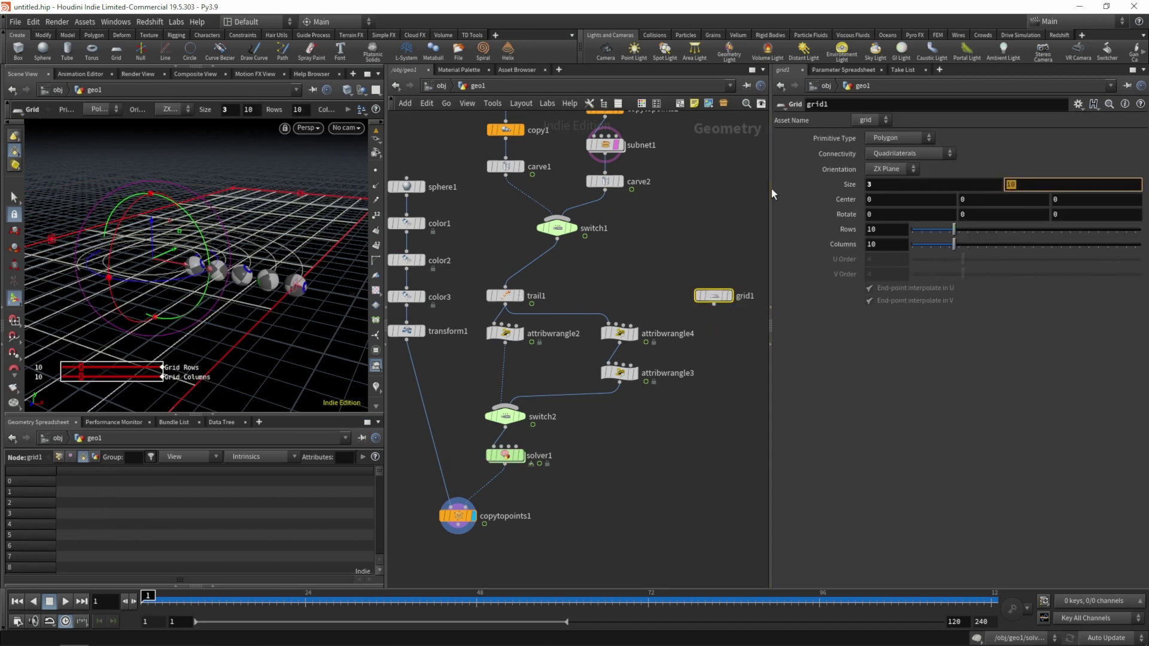
type("3")
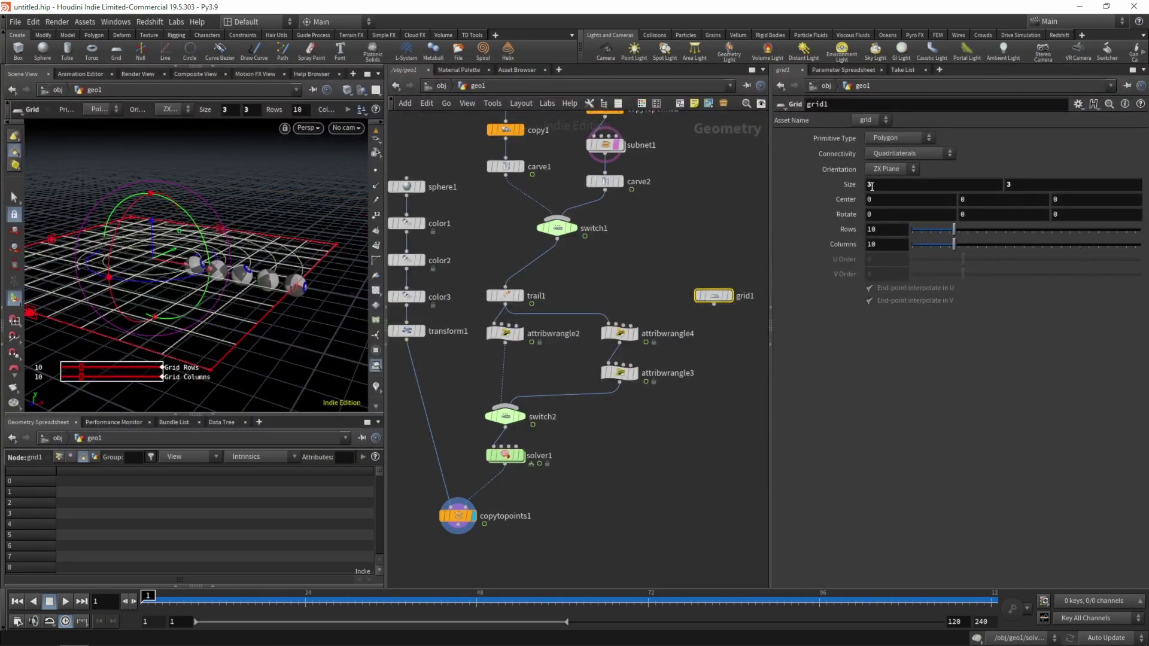
key("shift+Tab")
type("5")
key("Tab")
key("Tab")
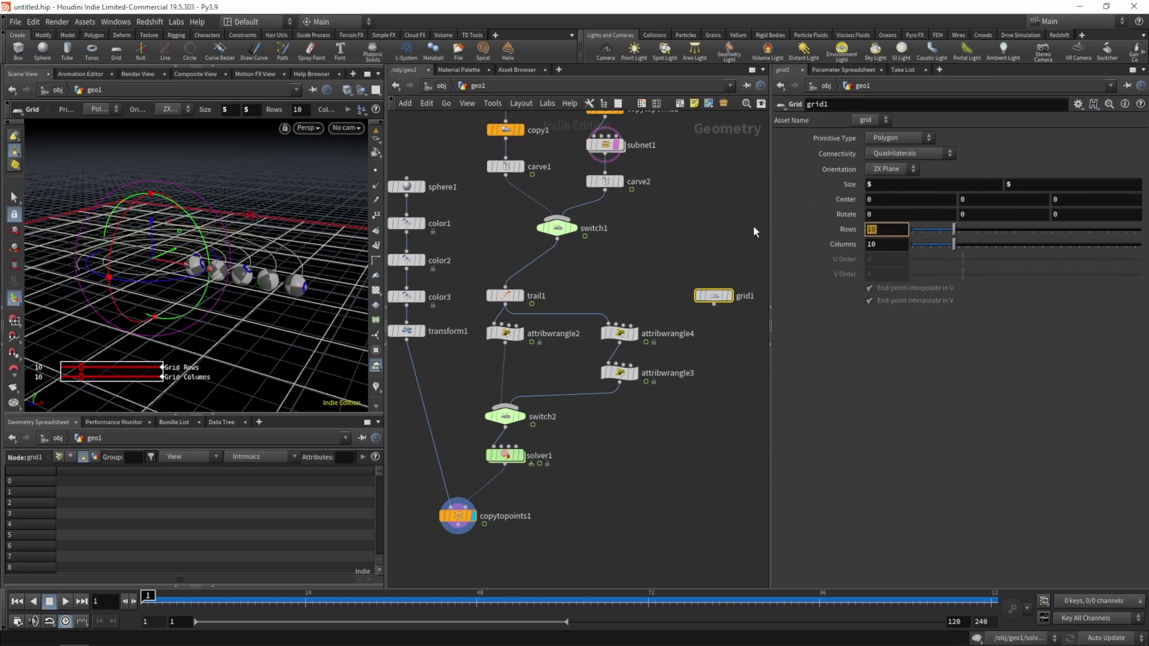
type("51")
key("Tab")
type("51")
key("Tab")
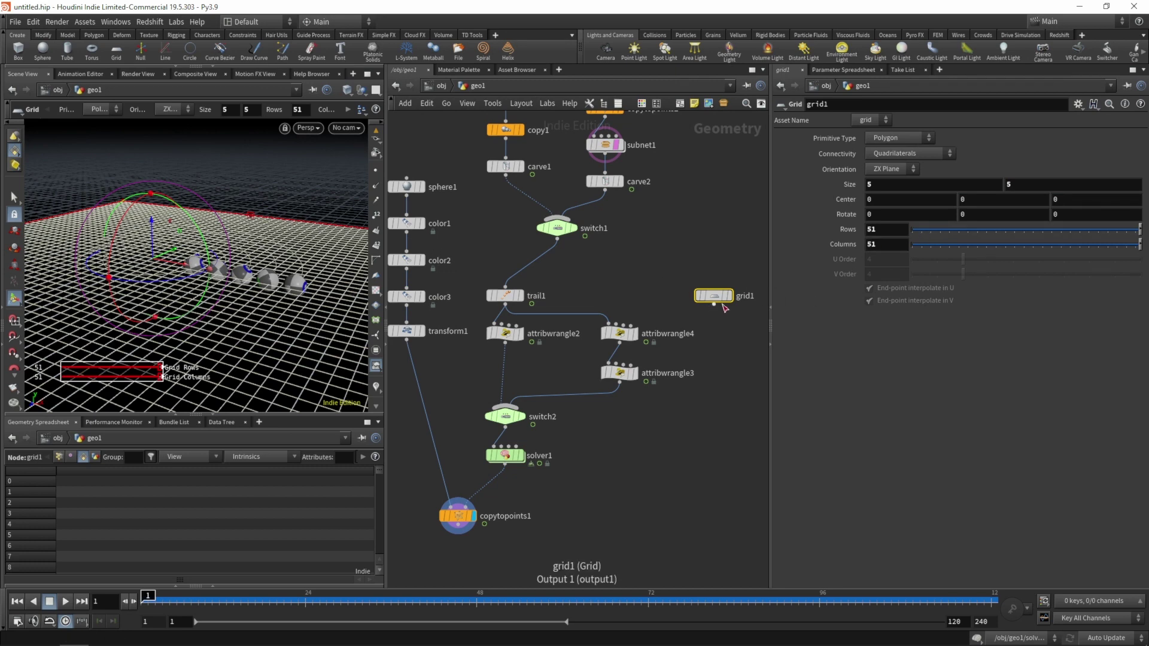
Display grid1 in wireframe and add a mountain1 noise below it with Fractal Type None.
key("r")
key("Tab")
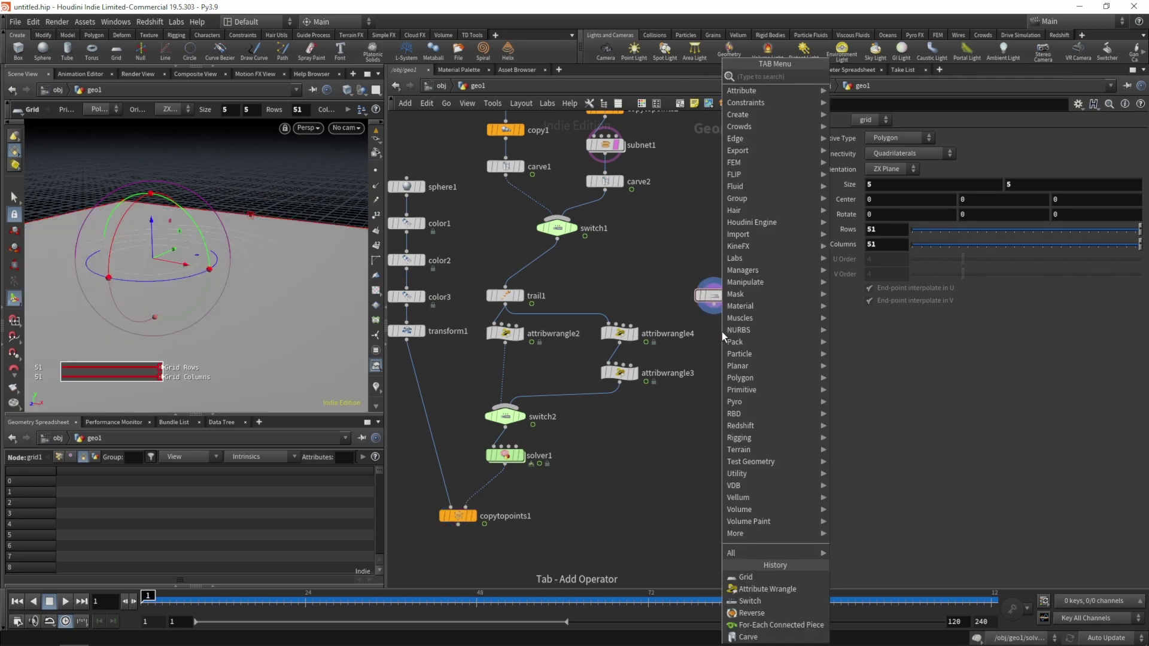
key("Escape")
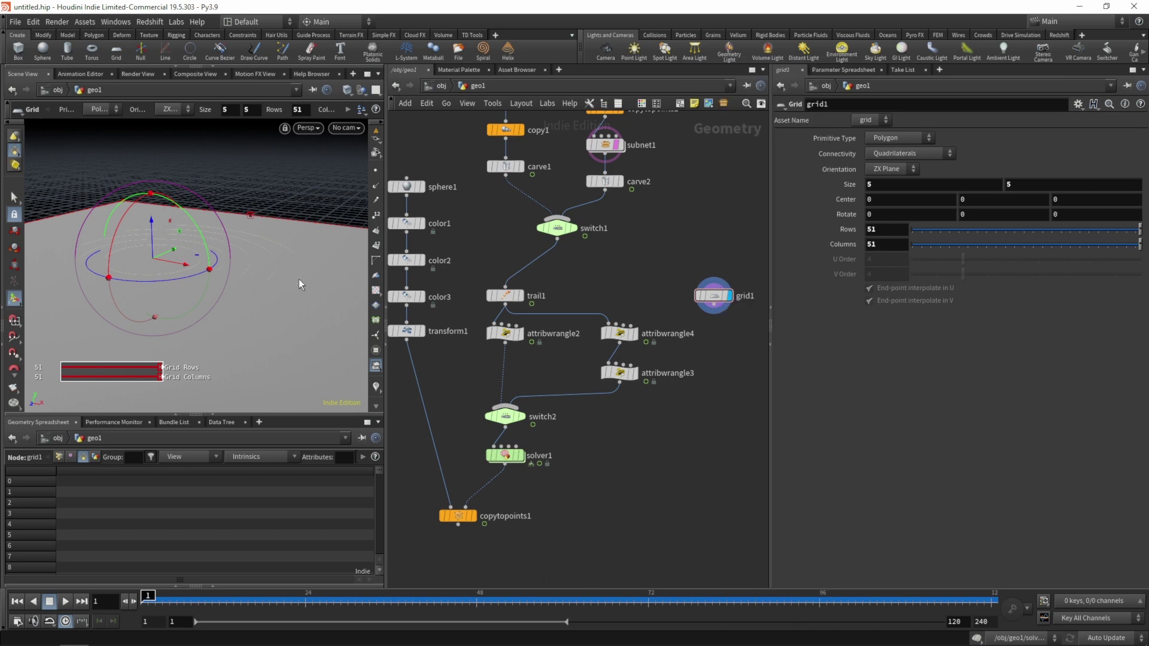
key("w")
key("Tab")
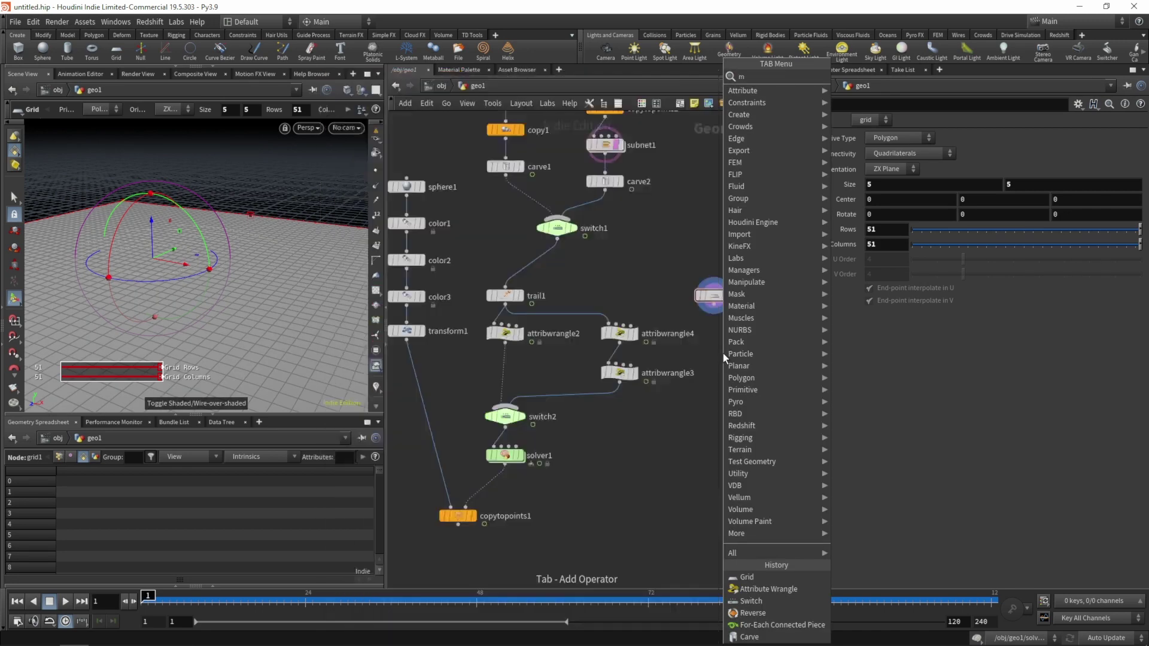
mouse_move(723, 353)
left_click(845, 76)
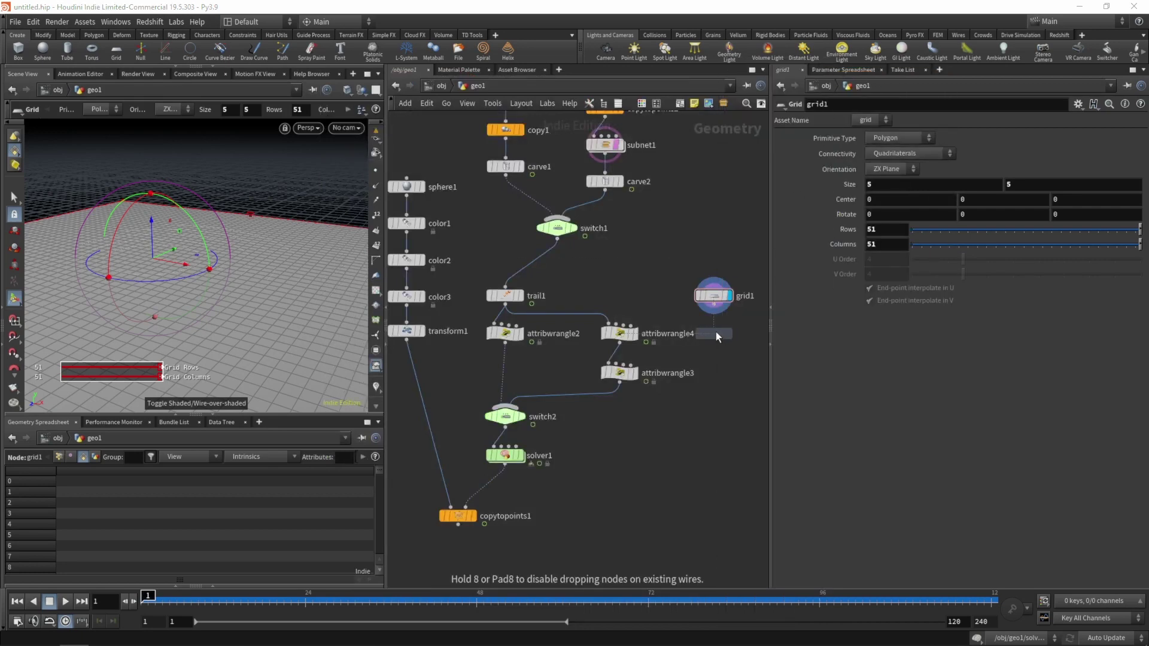
left_click(715, 328)
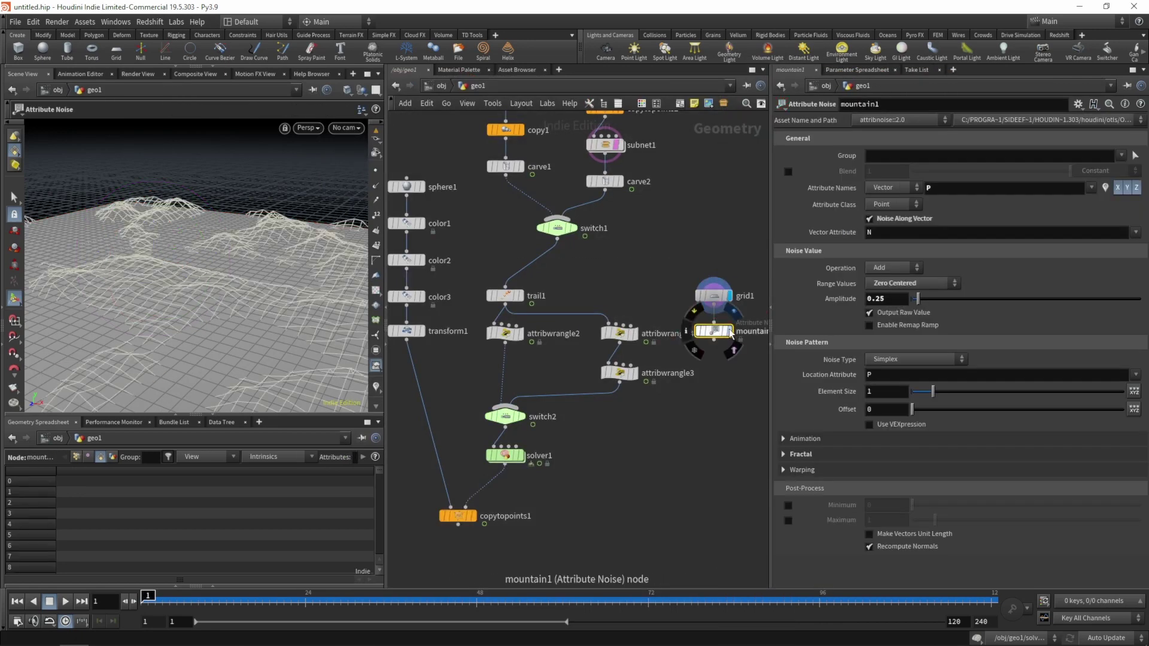
left_click(796, 454)
left_click(904, 472)
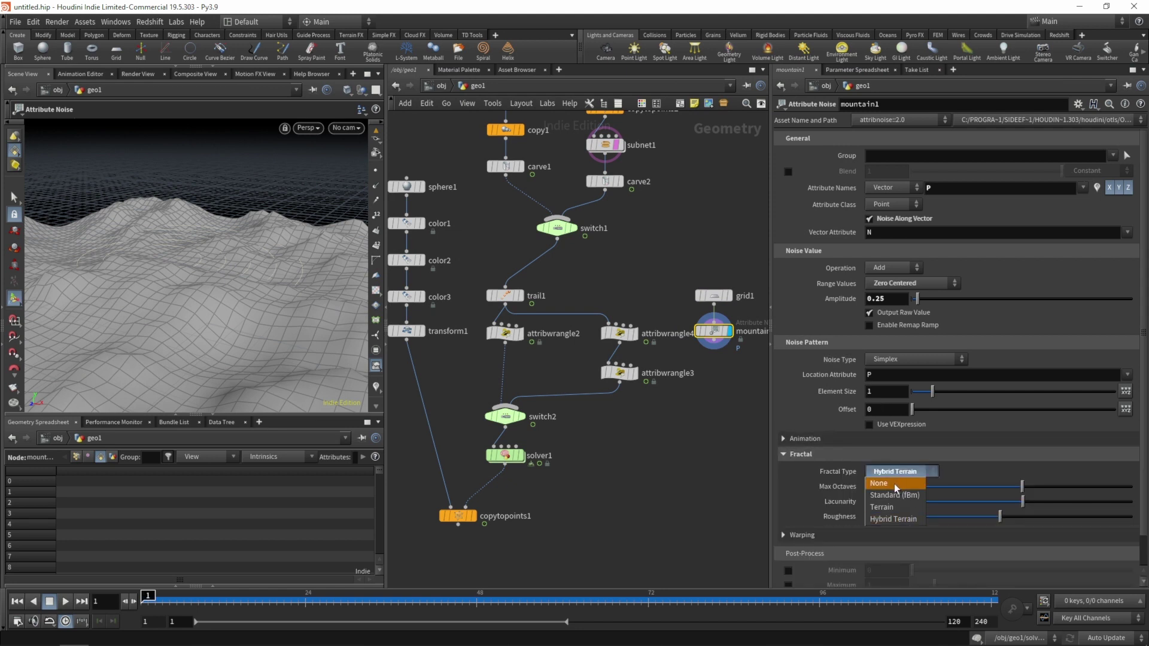
left_click(896, 483)
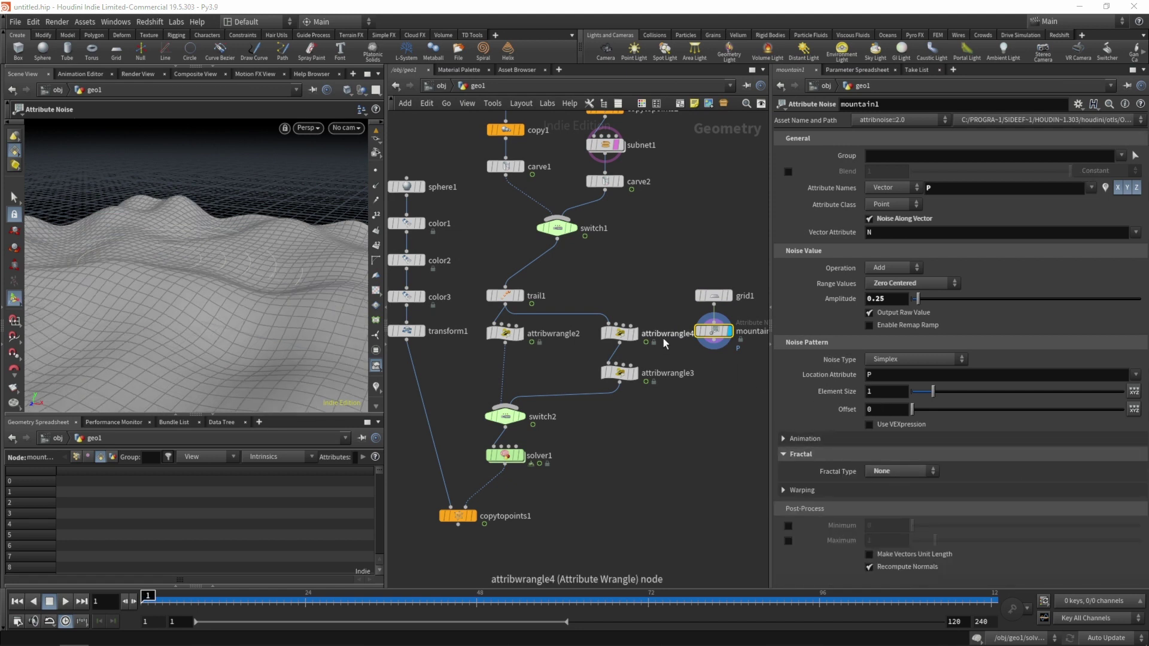
Keep mountain1's amplitude at 0.25 and recenter the network view.
left_click_drag(920, 300, 917, 300)
left_click(889, 301)
type("5")
key("Return")
left_click(742, 388)
middle_click_drag(670, 276, 658, 279)
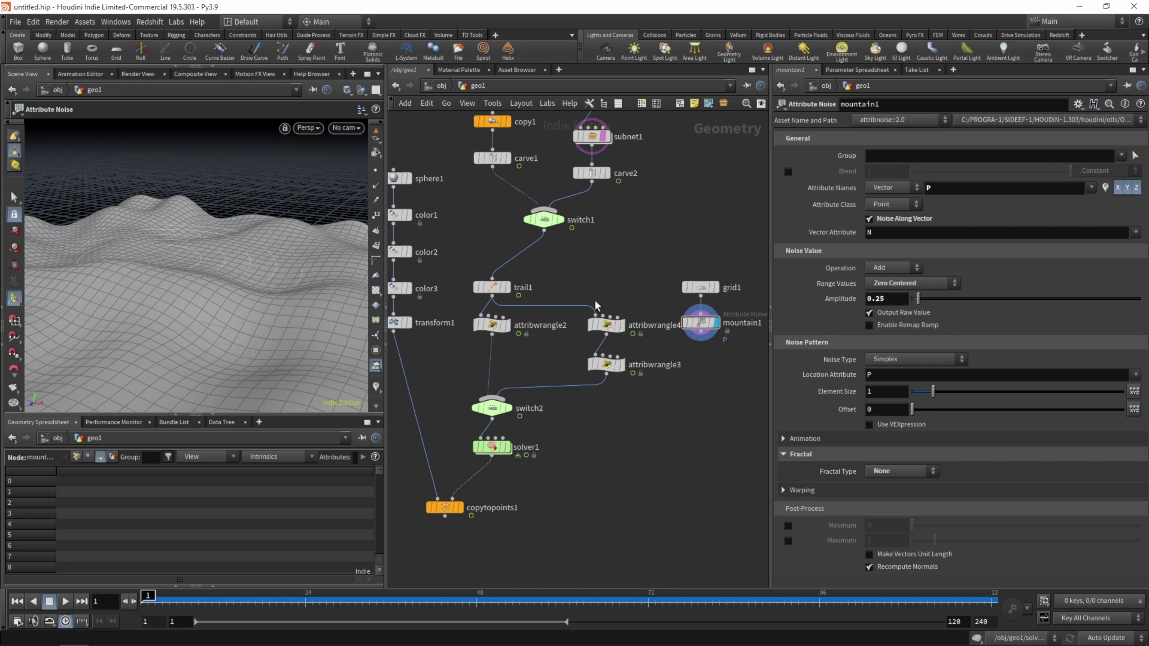
mouse_move(511, 292)
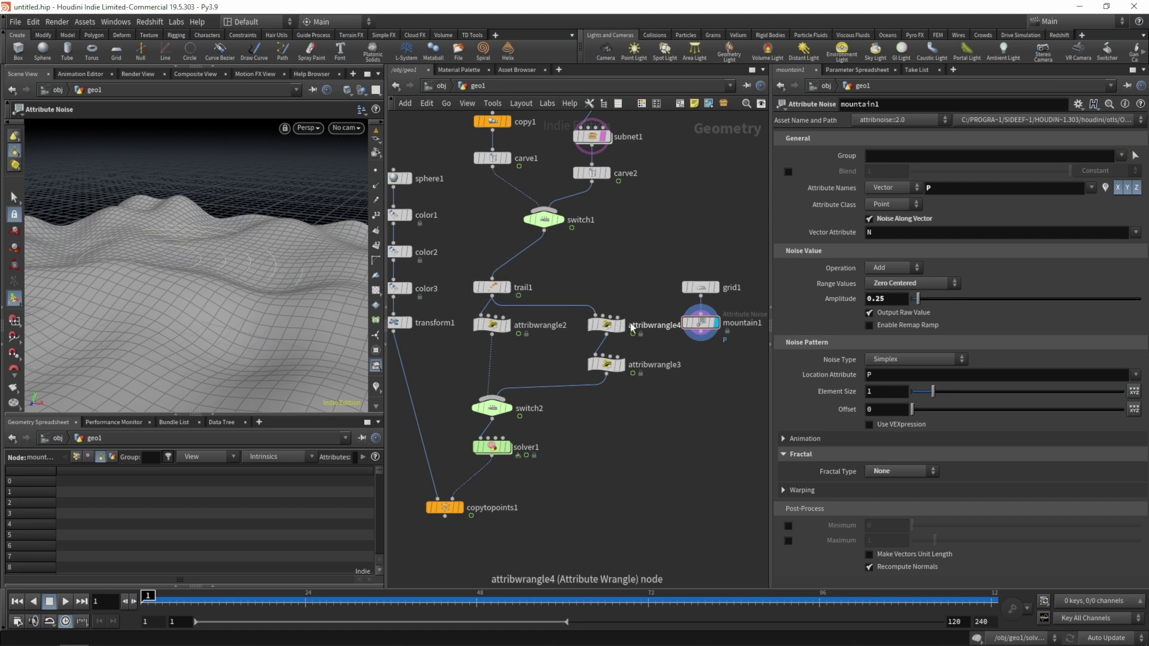
Inspect attribwrangle4's rings, the mountain1 terrain, and carve2's animated First U curve.
left_click(606, 325)
left_click(626, 305)
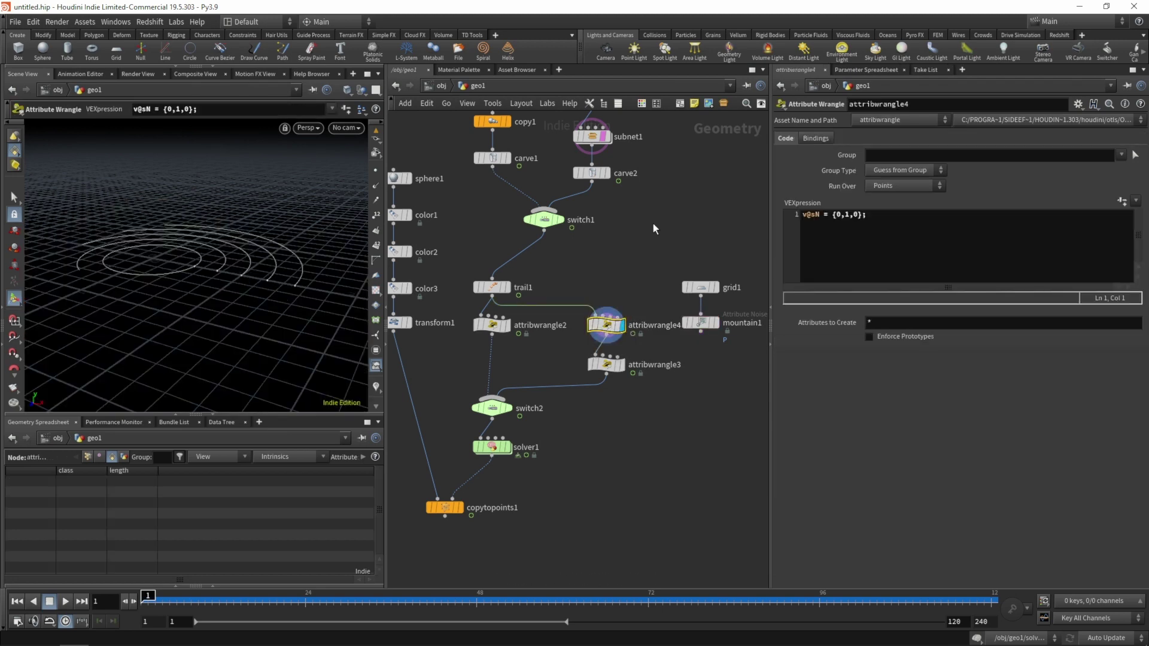
scroll(649, 227, "down", 2)
middle_click_drag(644, 230, 631, 286)
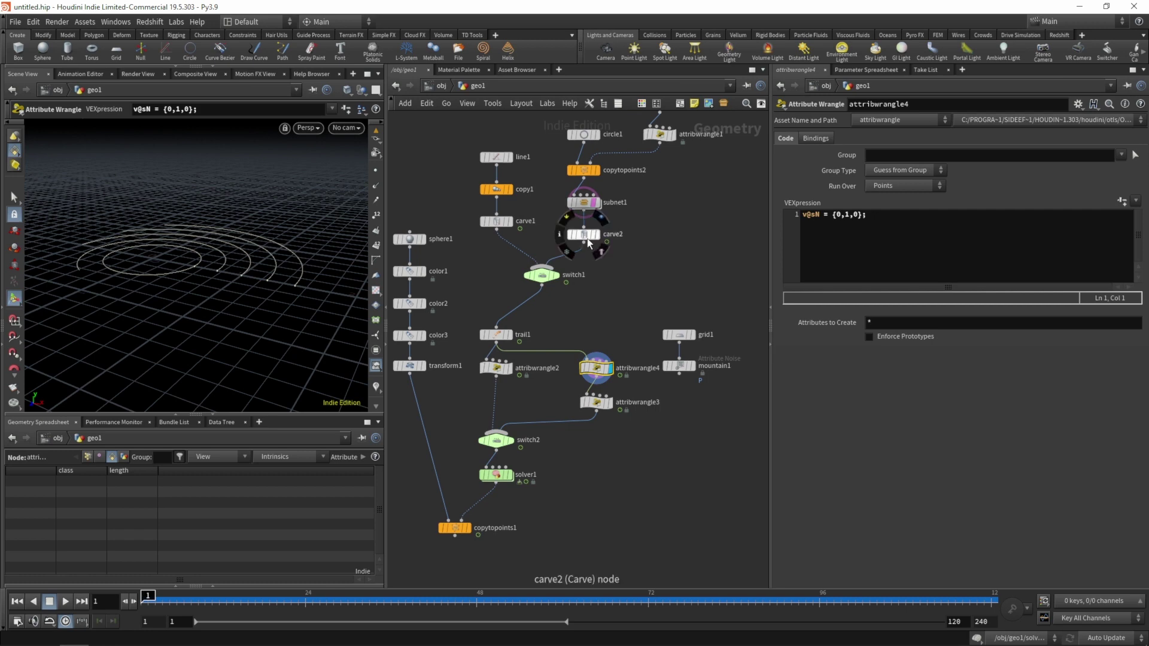
left_click_drag(728, 279, 667, 401)
left_click(686, 370)
left_click(595, 234)
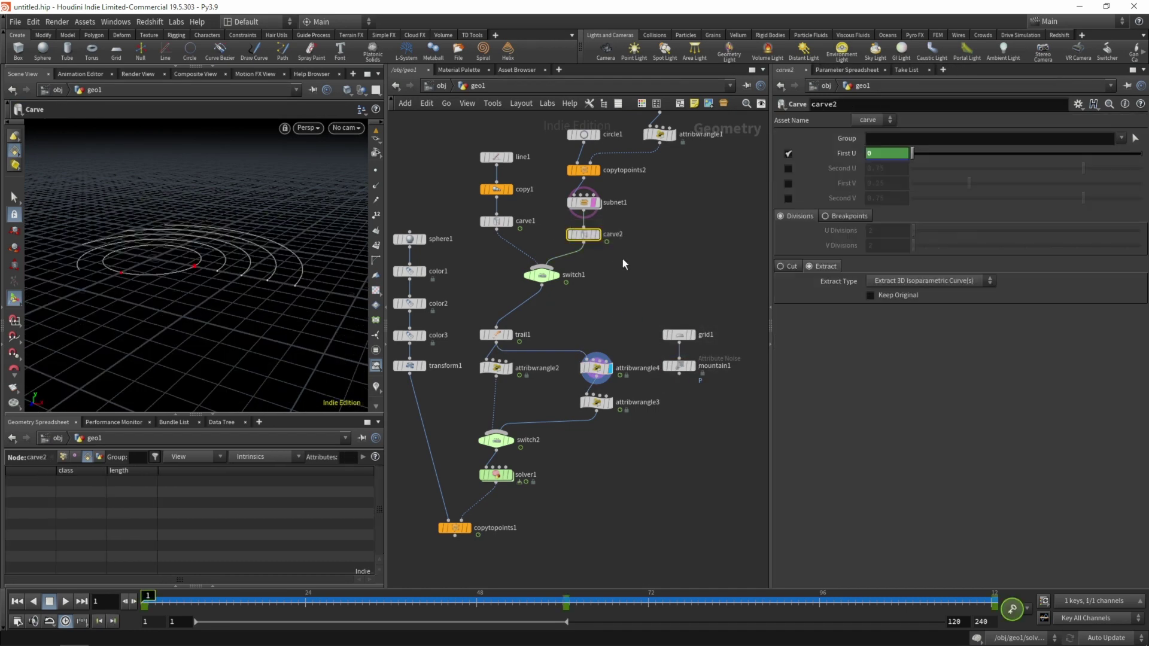
key("v")
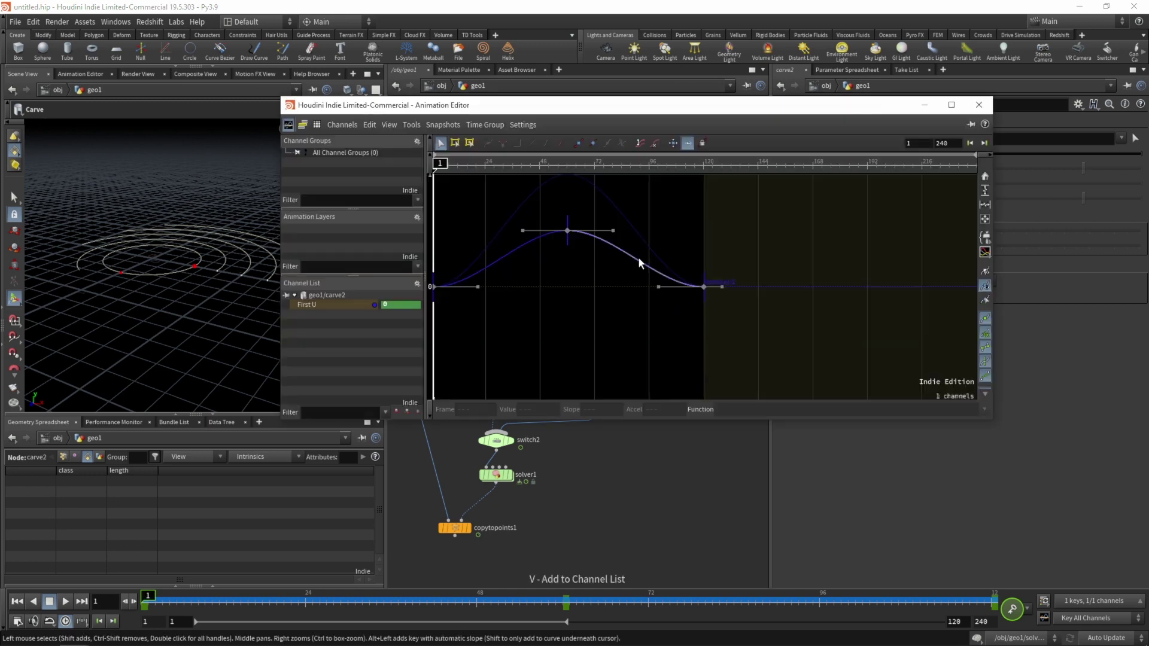
left_click(979, 106)
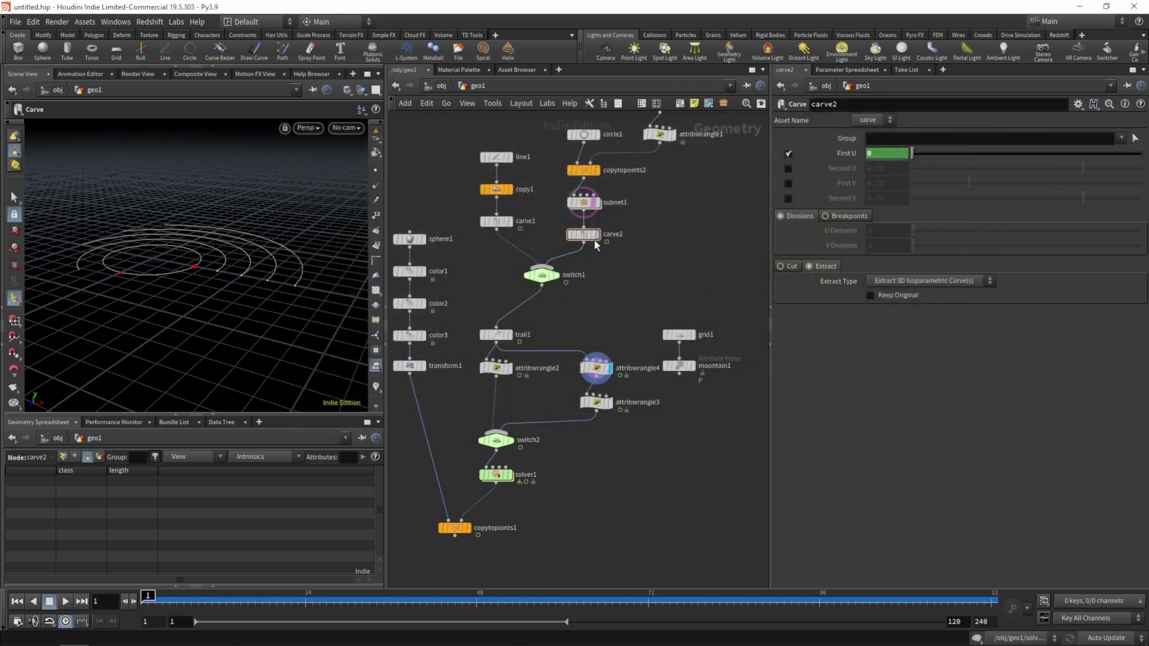
Delete carve2, insert carve1 between switch1 and trail1, and move grid1/mountain1 aside.
mouse_move(584, 236)
key("Delete")
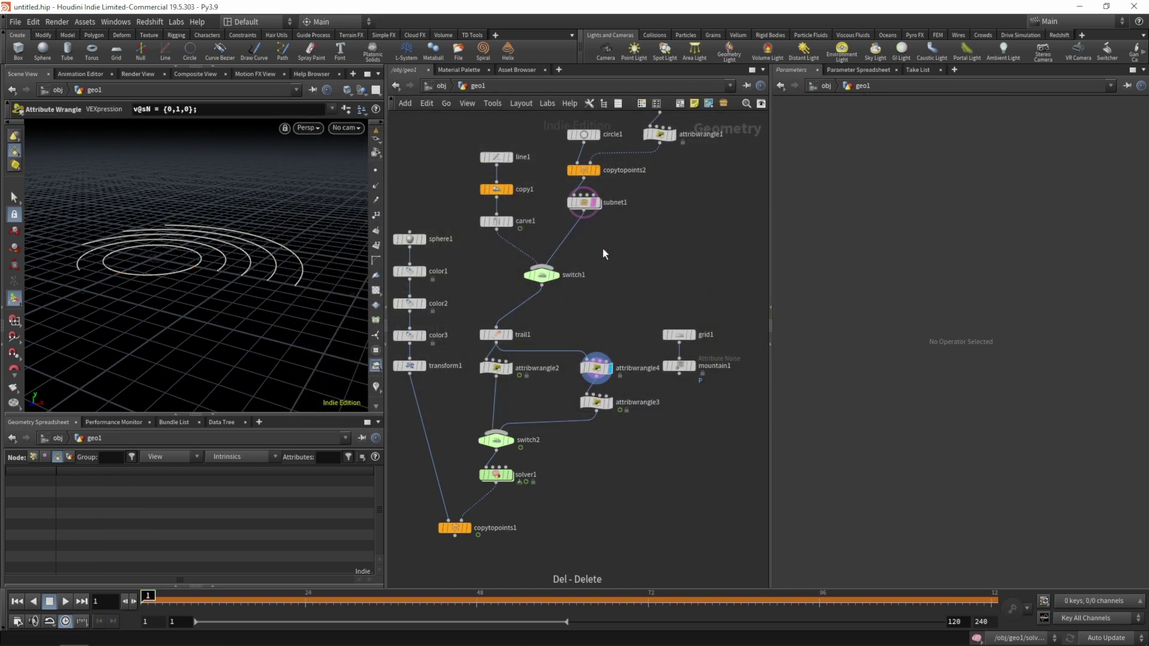
left_click_drag(507, 222, 607, 299)
mouse_move(545, 280)
left_click_drag(546, 280, 547, 244)
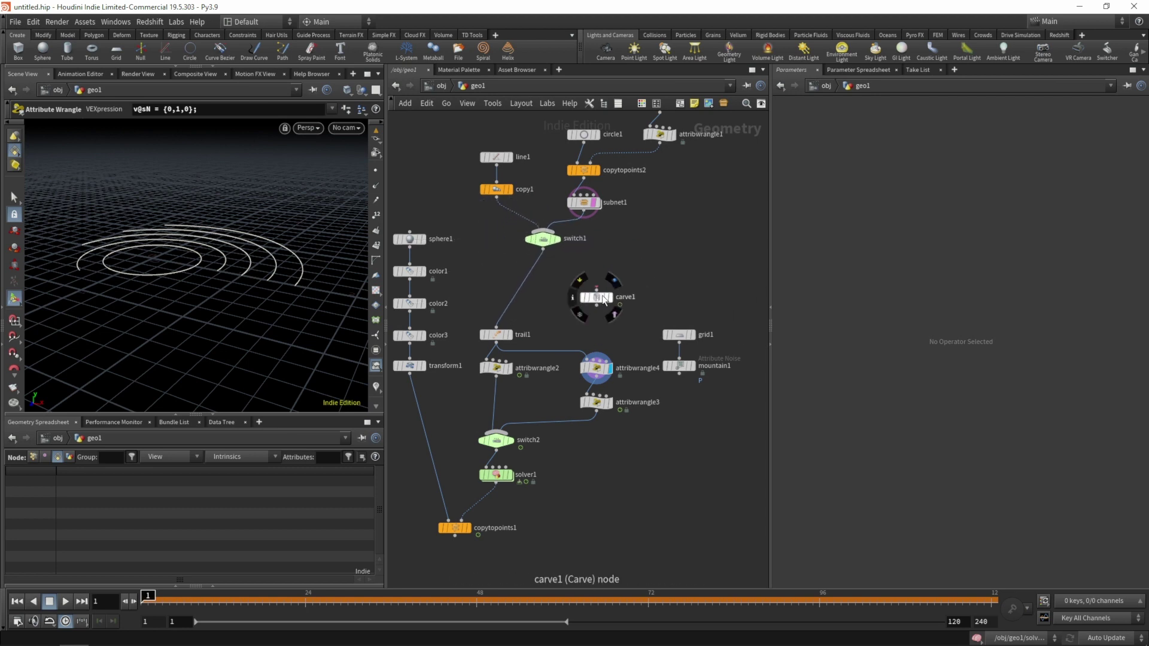
left_click_drag(597, 302, 499, 306)
left_click_drag(678, 366, 671, 267)
left_click(543, 239)
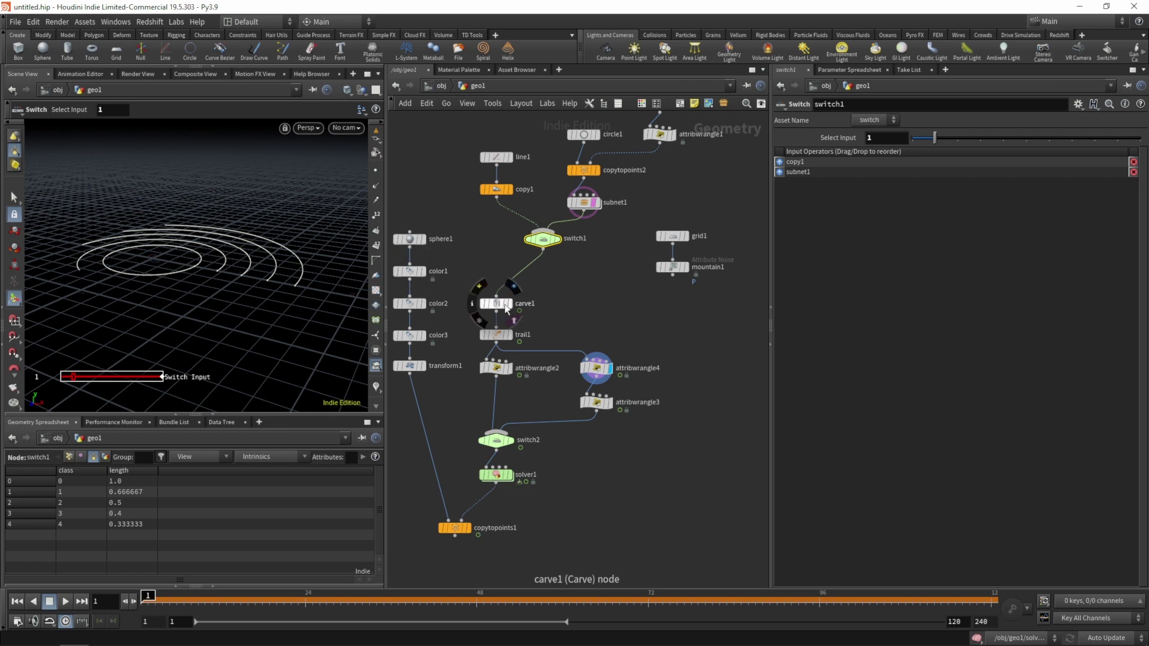
Insert a ray1 node between switch1 and carve1 with mountain1 as its collision input.
key("Tab")
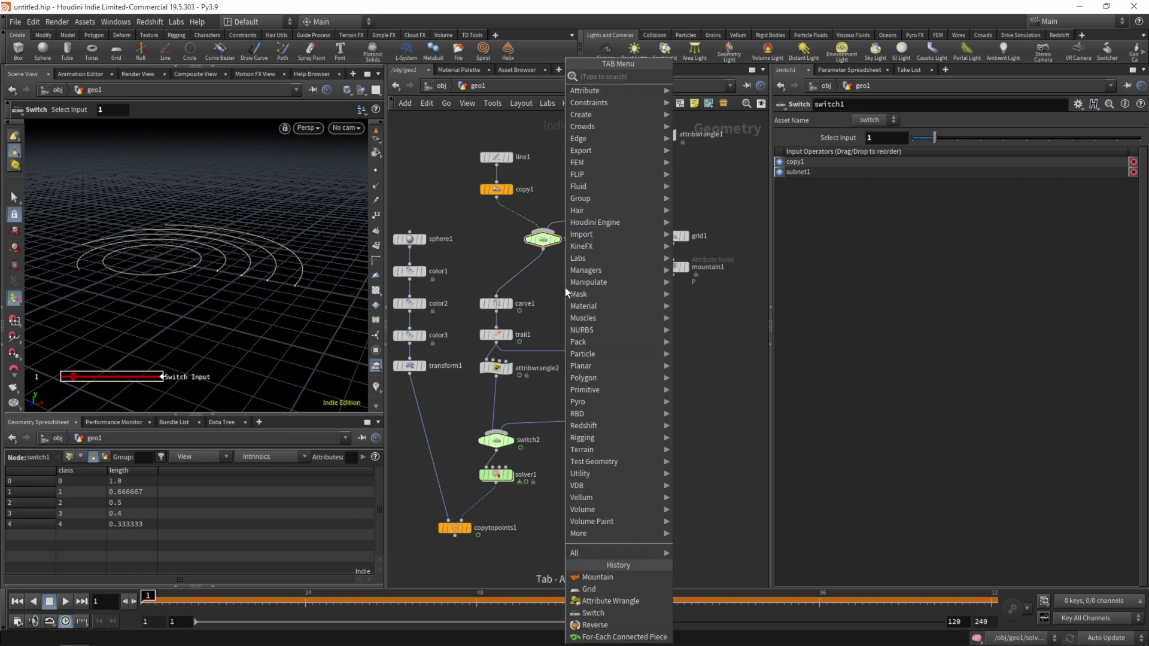
type("ray")
left_click(692, 78)
left_click(523, 275)
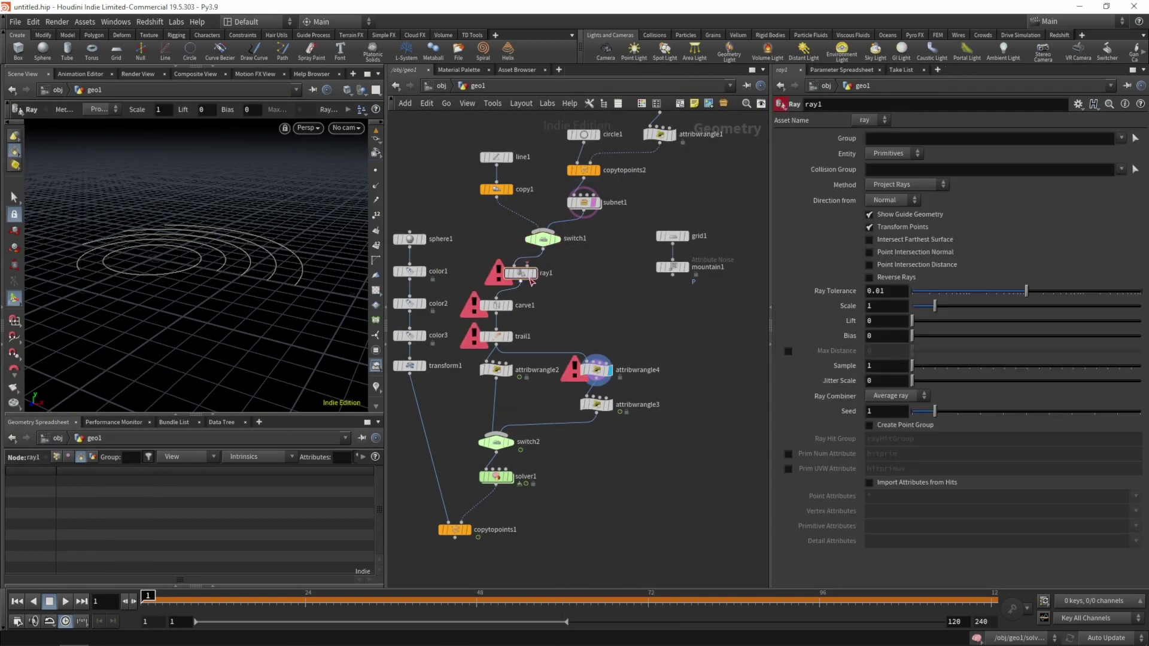
left_click_drag(528, 276, 503, 280)
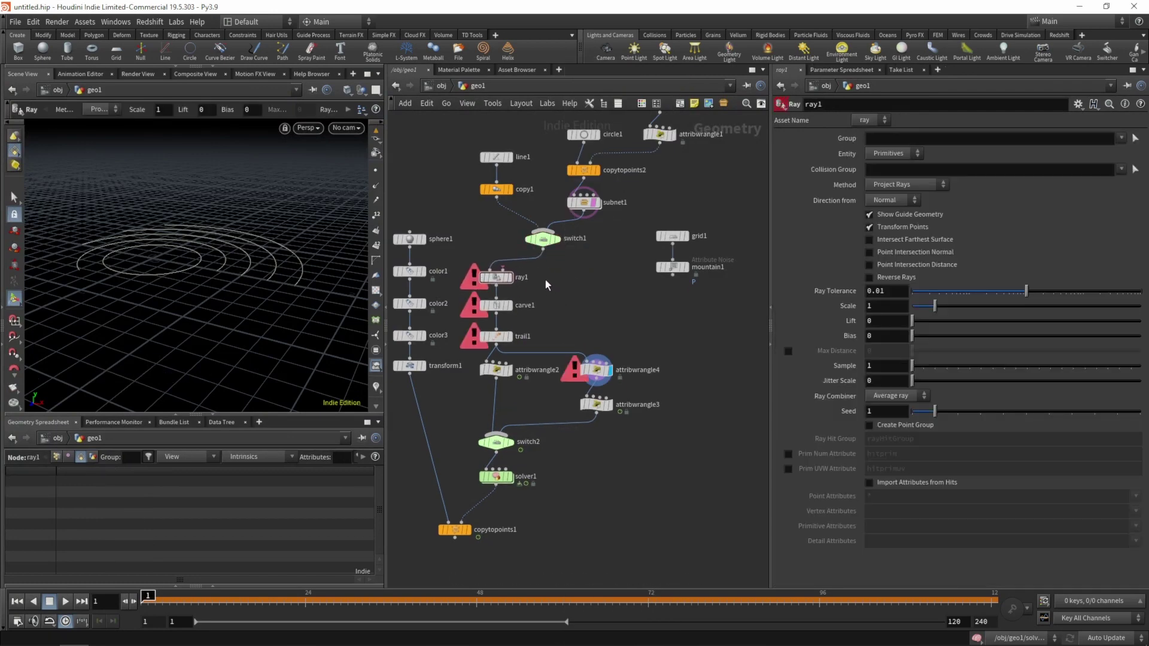
left_click(506, 273)
left_click(673, 275)
left_click_drag(662, 215, 689, 245)
left_click(627, 264)
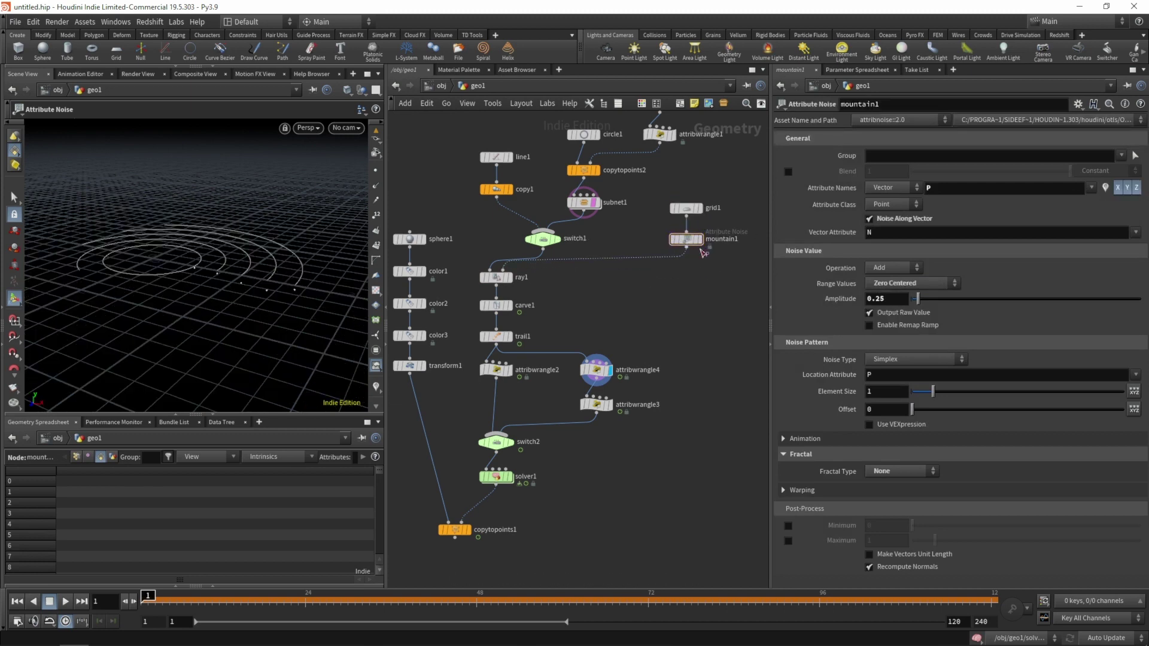
left_click(510, 277)
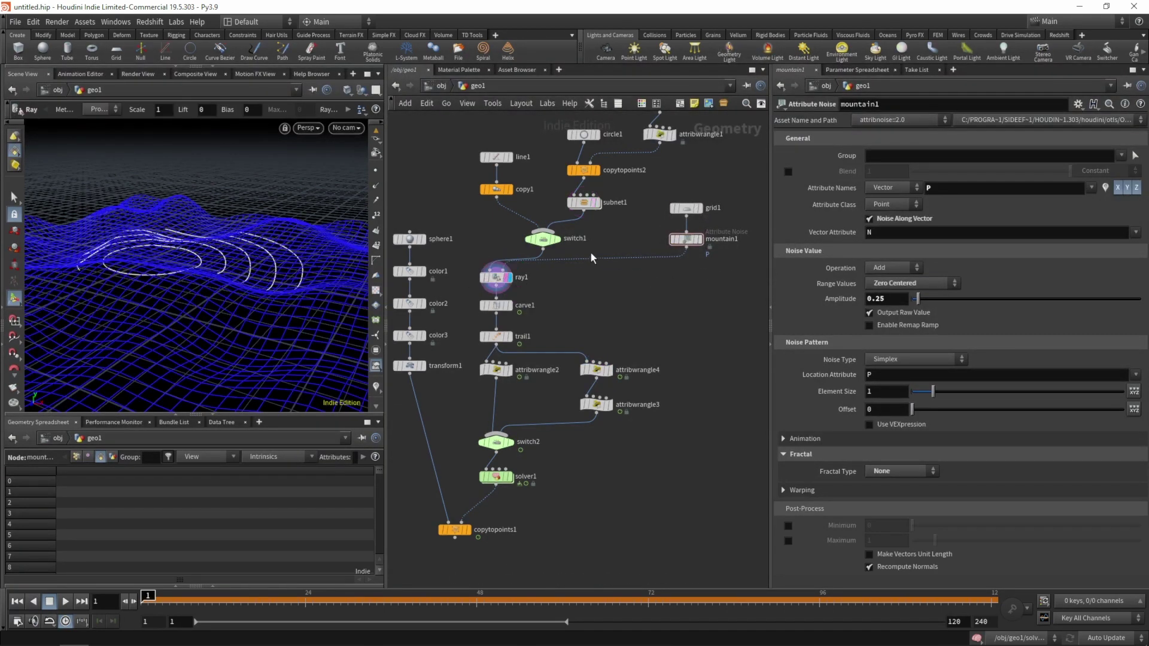
mouse_move(248, 283)
left_mouse_down()
mouse_move(295, 272)
mouse_move(228, 262)
mouse_move(233, 277)
left_mouse_up()
Set ray1's Direction from to Vector with Ray Direction 0, -1, 0.
left_click(500, 276)
left_click(908, 202)
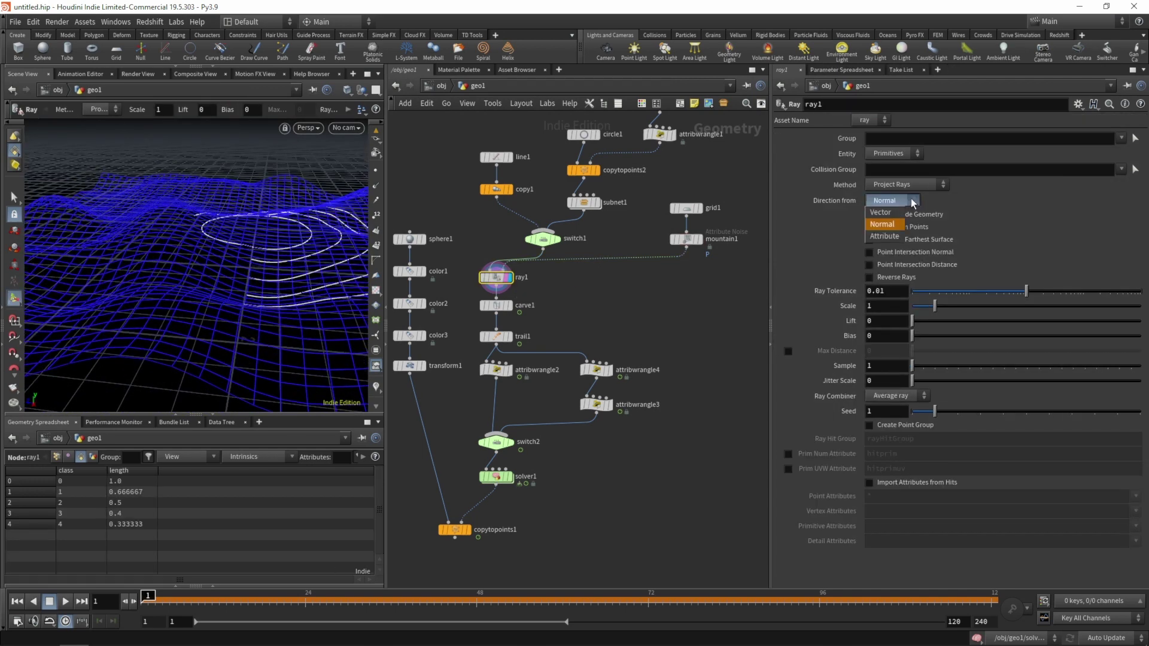
left_click(912, 209)
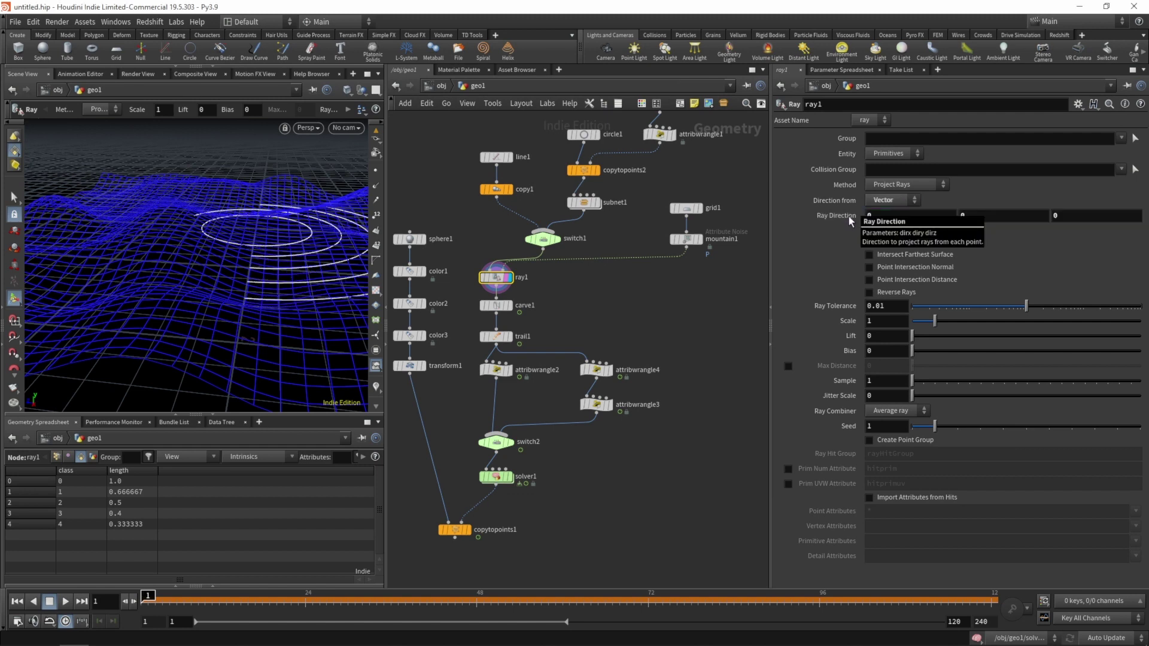
left_click(921, 216)
key("Tab")
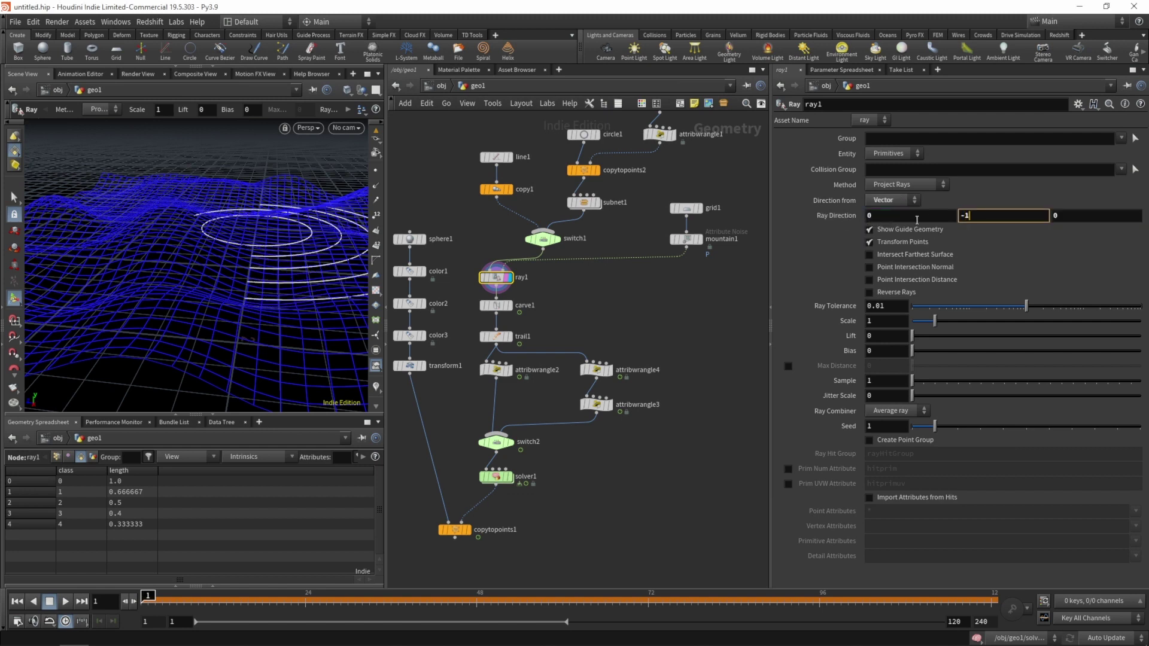
type("-1")
key("Return")
Move the eight upper nodes, up to line2, higher in the network.
left_click(583, 309)
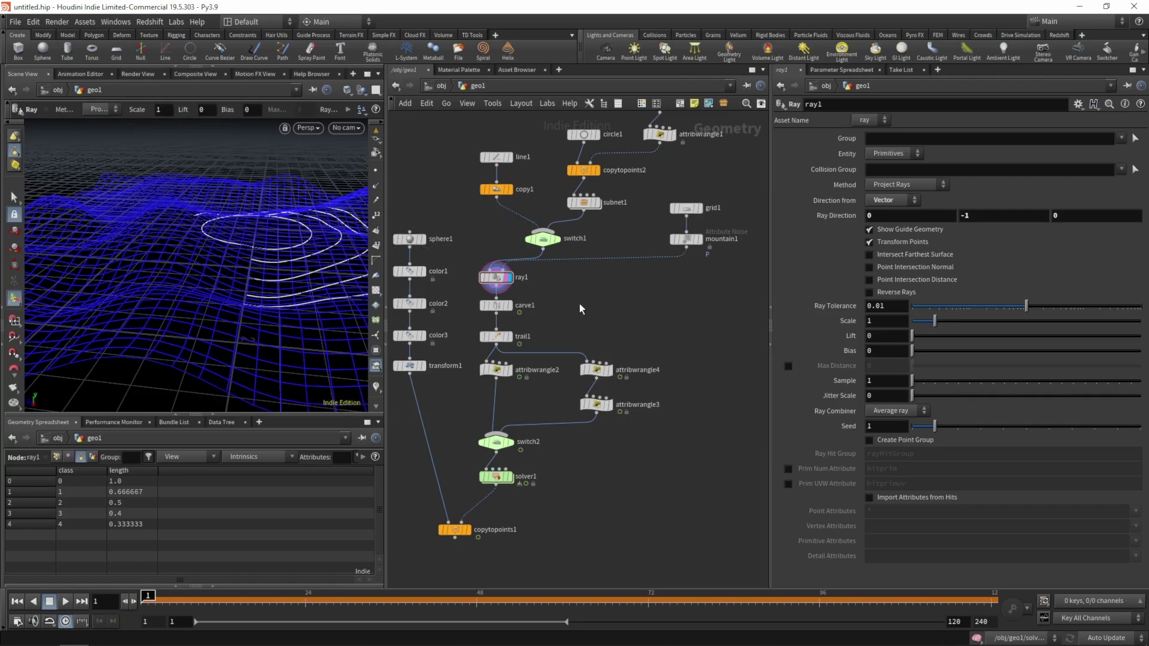
middle_click_drag(583, 309, 588, 396)
left_click_drag(439, 133, 666, 328)
left_click_drag(551, 326, 553, 285)
Insert transform2 between switch1 and ray1 with Translate Y set to 0.15.
left_click(564, 315)
key("Tab")
type("transf")
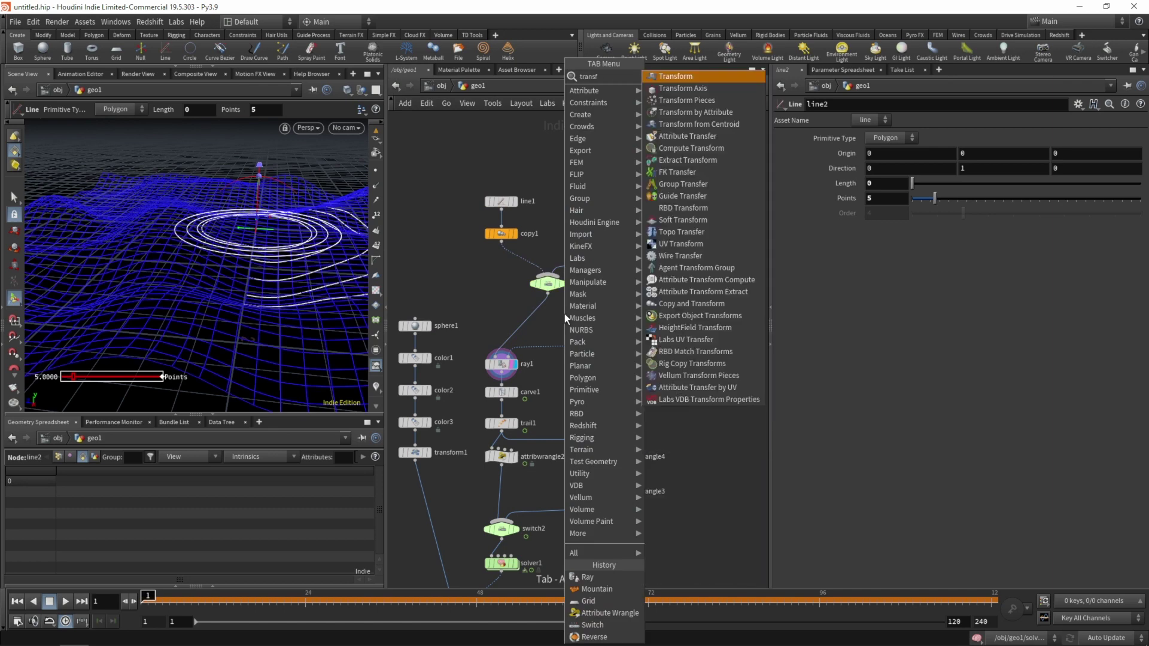
key("Return")
left_click(508, 330)
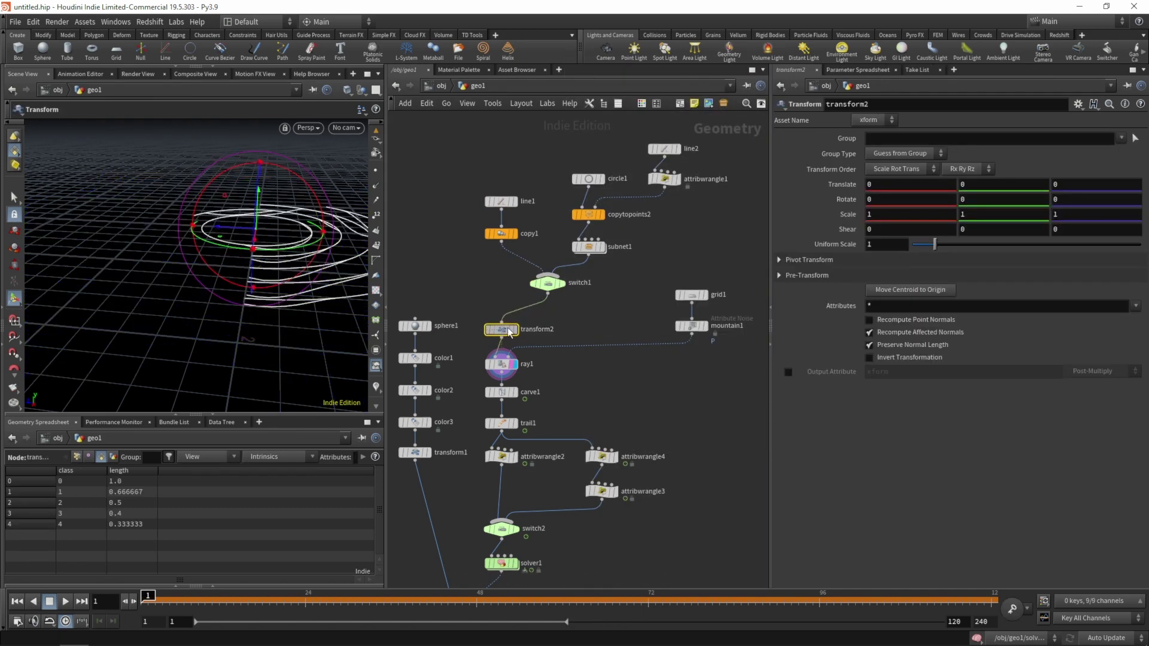
left_click_drag(258, 257, 200, 187)
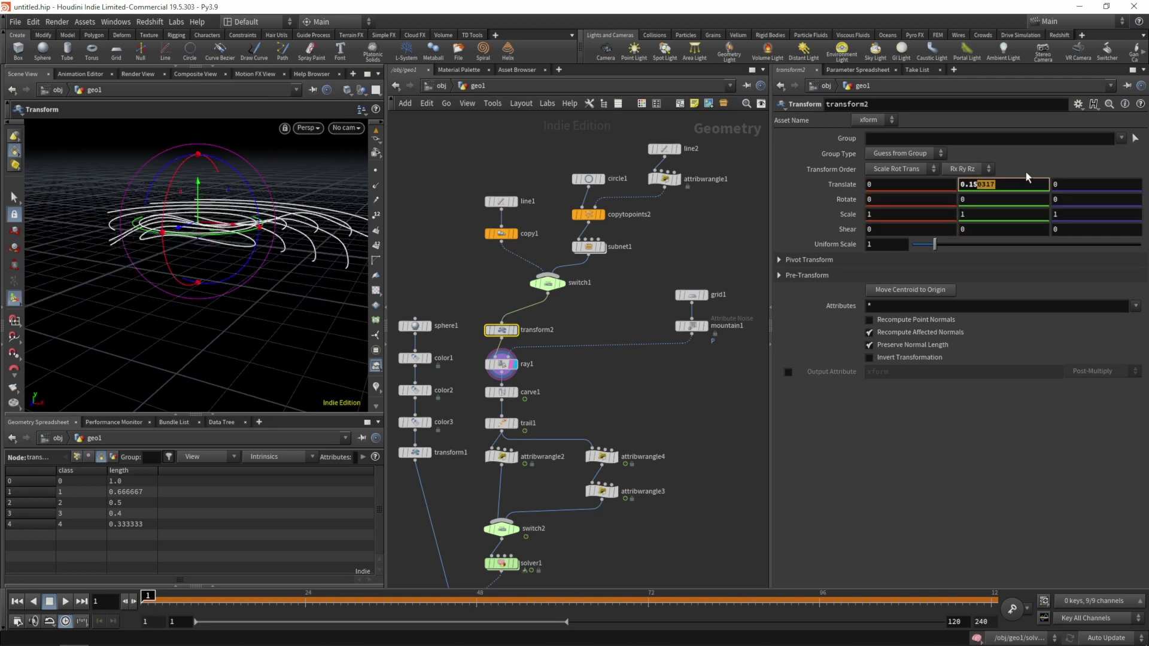
key("BackSpace")
key("Return")
left_click(613, 384)
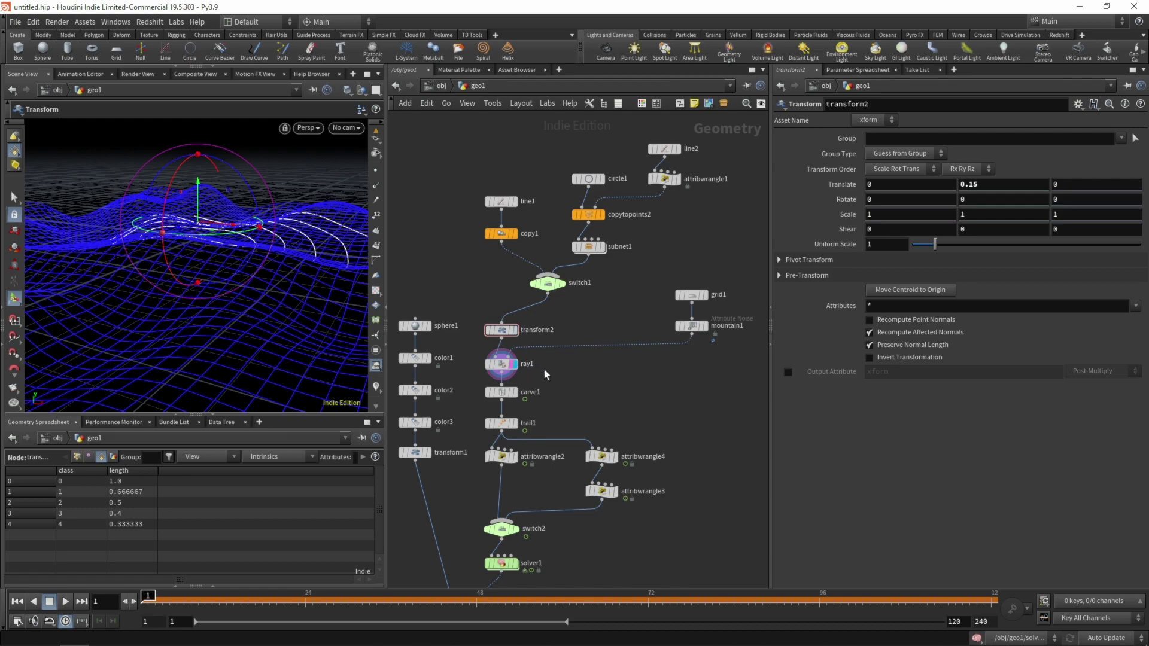
key("Escape")
left_click_drag(299, 228, 240, 257)
Add a normal1 node and wire mountain1 into it.
key("Return")
left_click(601, 456)
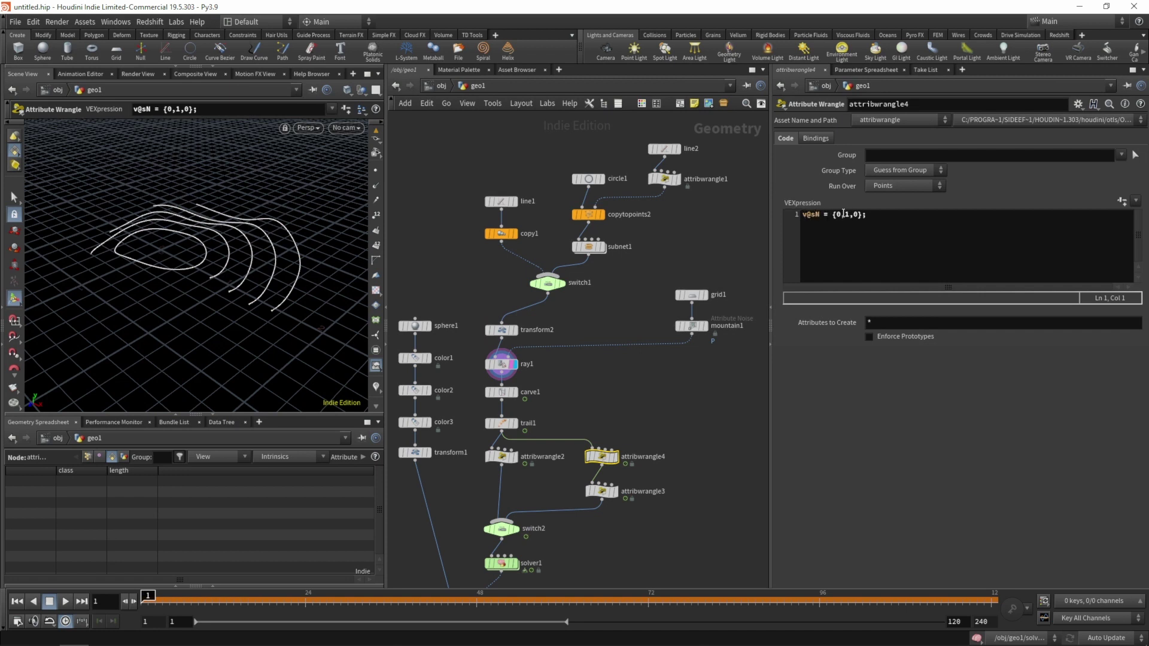
scroll(637, 417, "down", 2)
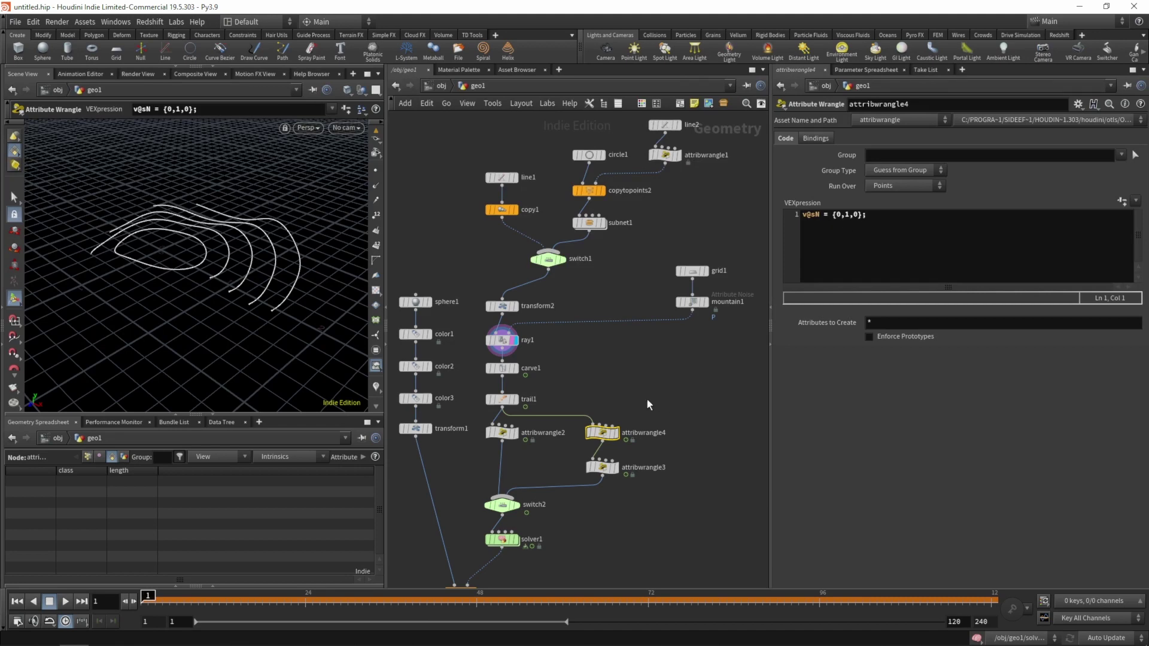
key("Tab")
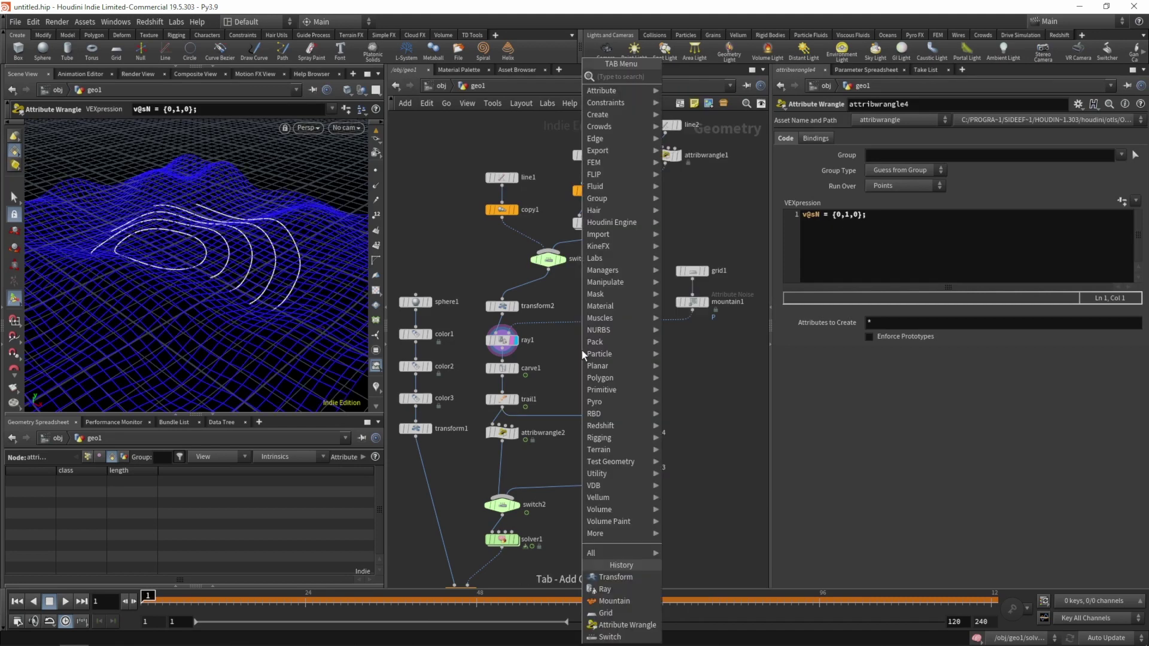
type("norm")
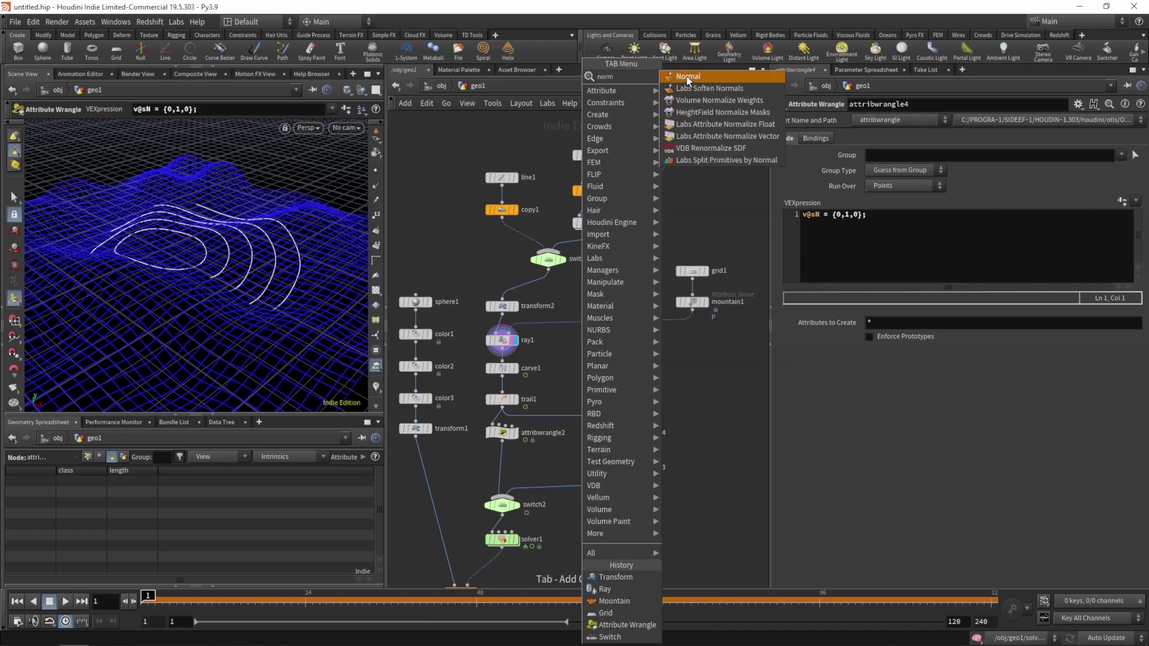
left_click(688, 76)
left_click(693, 339)
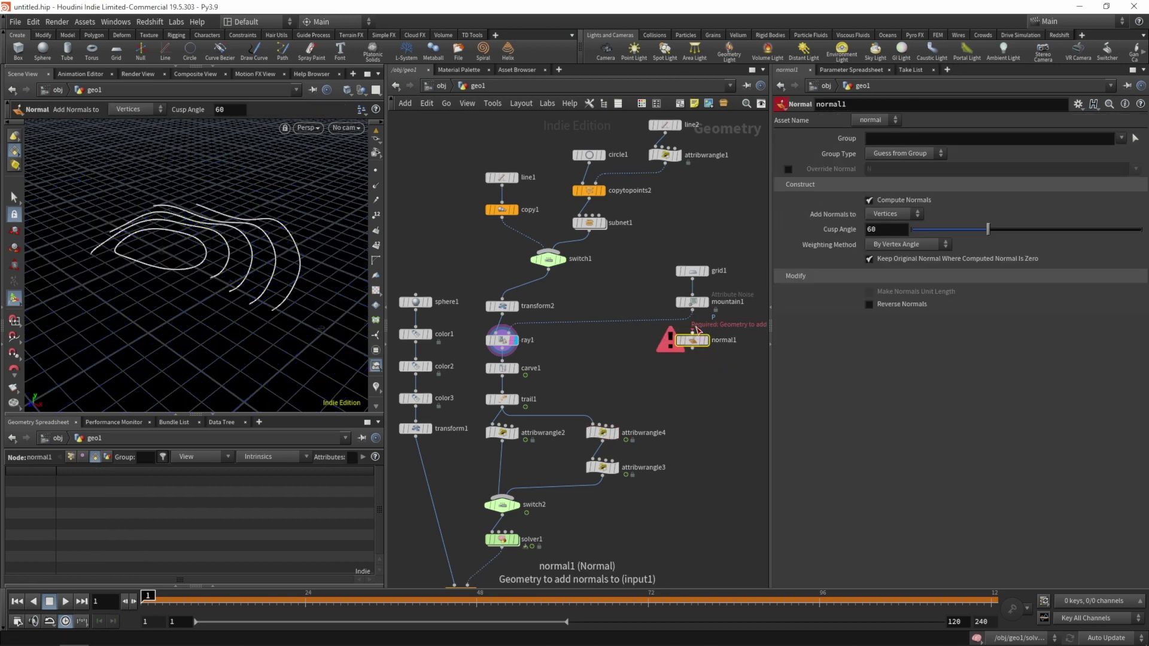
left_click_drag(693, 311, 693, 332)
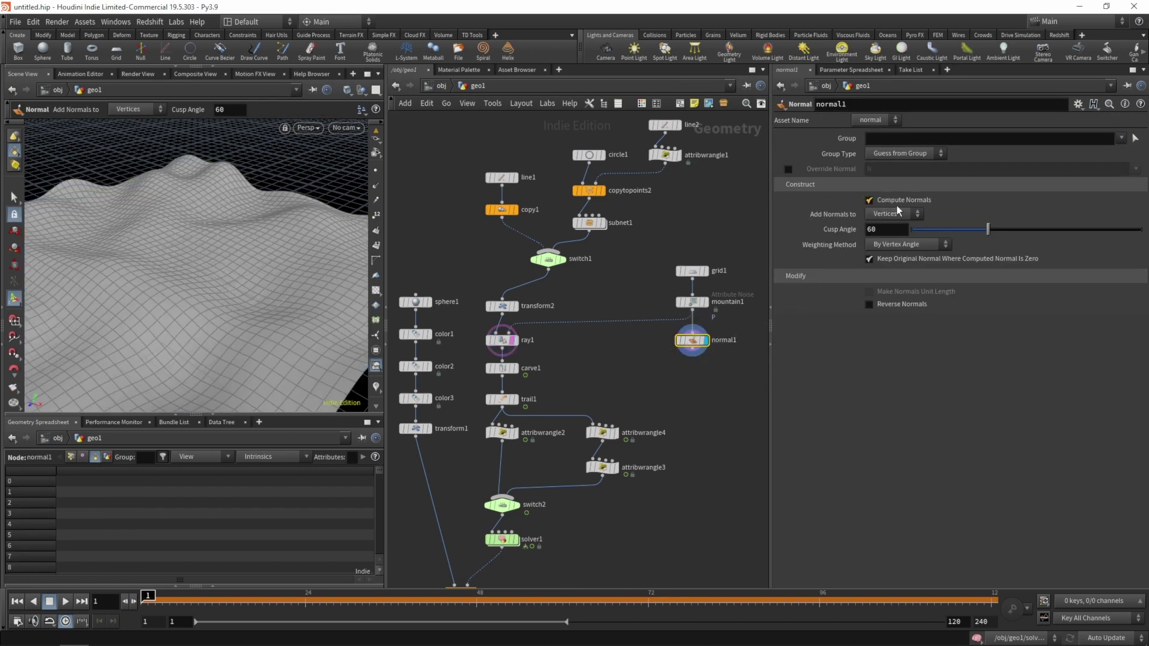
Set normal1's Add Normals to Points and show point normals in the viewport.
left_click(891, 216)
left_click(884, 225)
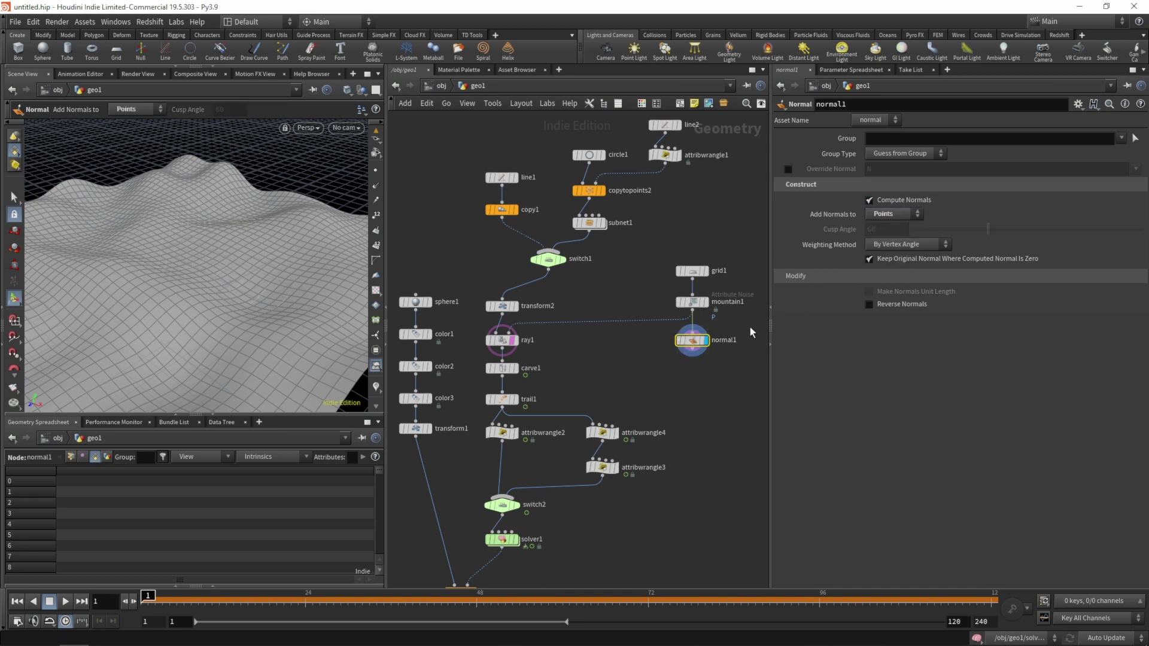
left_click(375, 185)
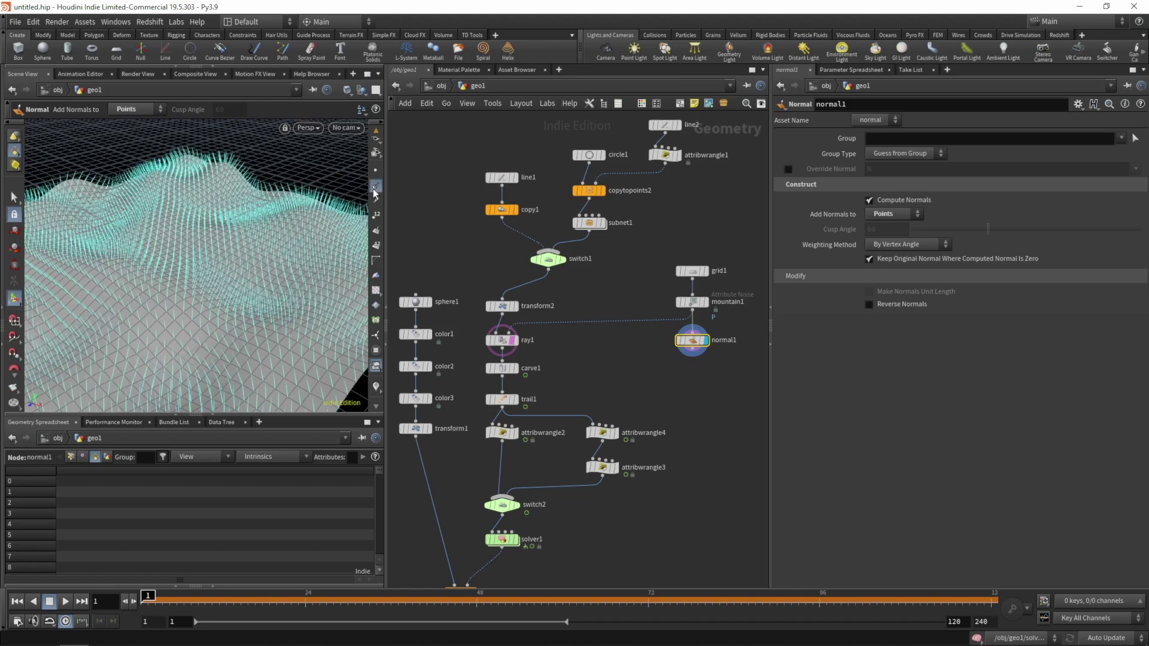
key("Escape")
left_click_drag(244, 268, 293, 301)
key("Return")
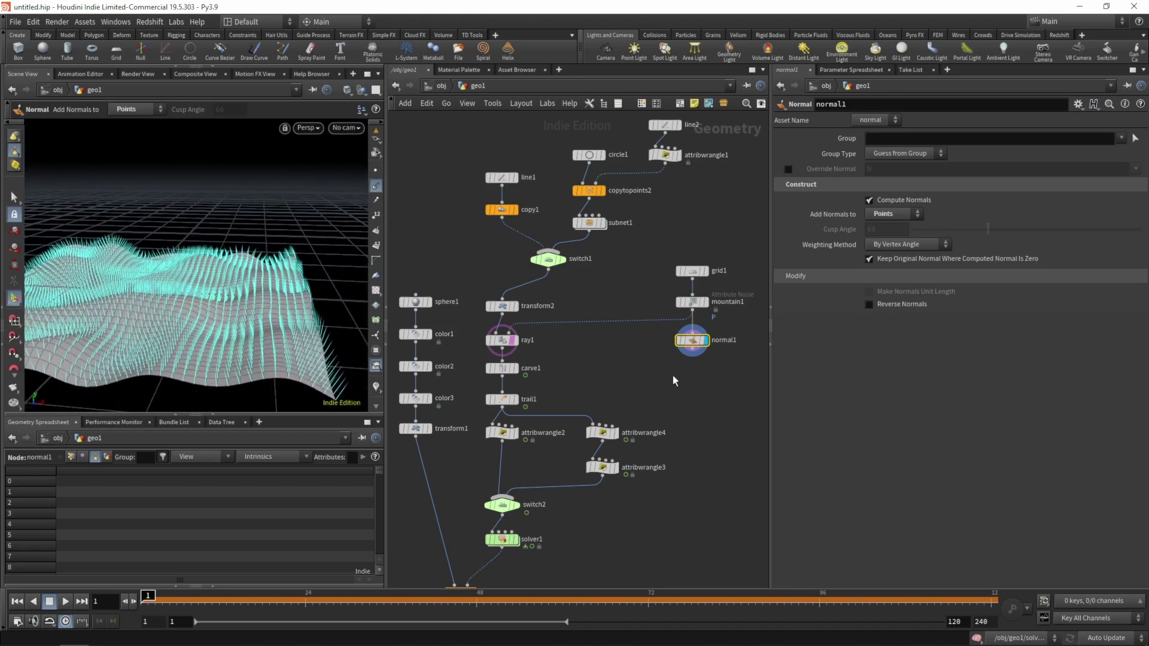
left_click(603, 432)
key("Tab")
Add a Ray node fed by trail1 and put it in place of the deleted attribwrangle4.
type("ray")
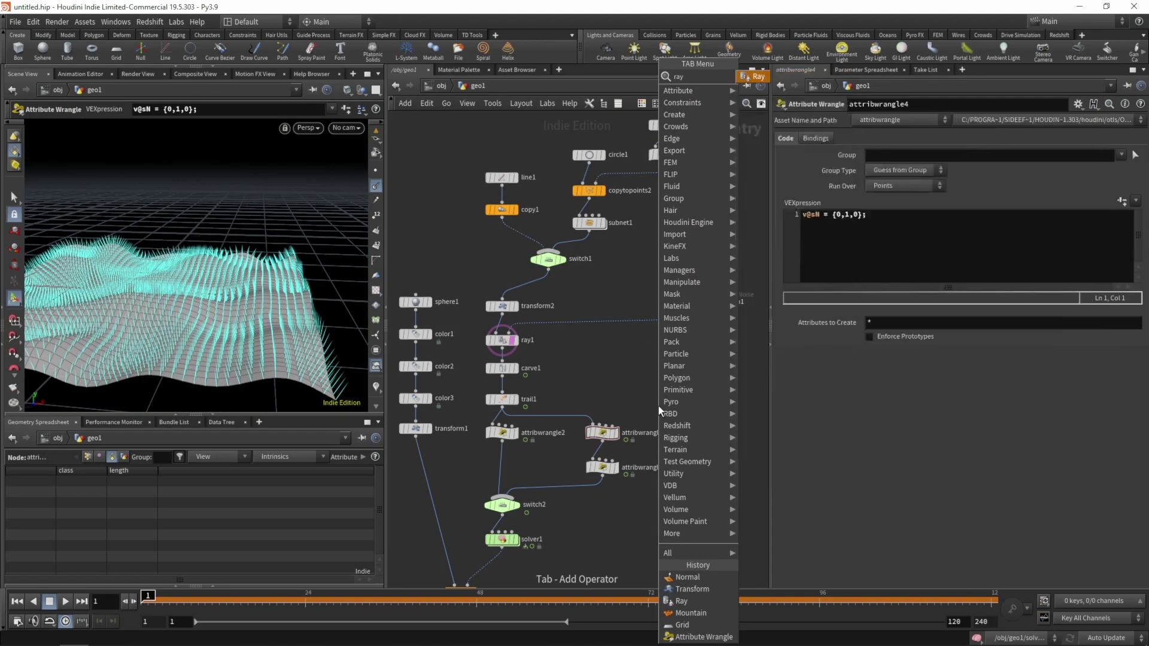
left_click(751, 76)
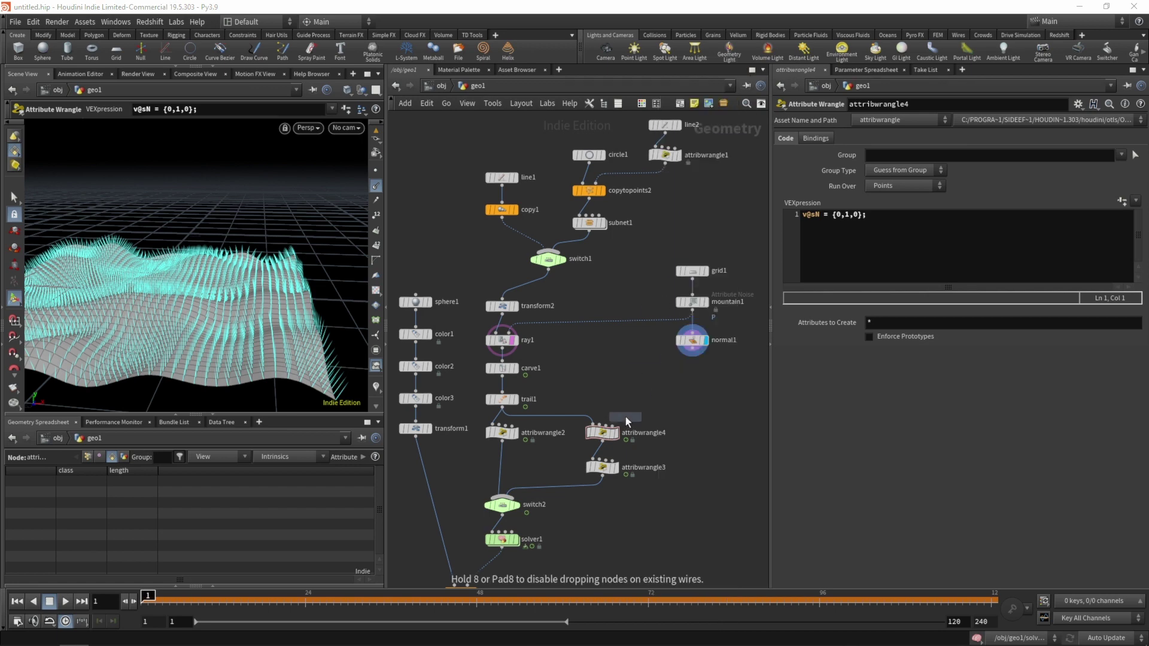
left_click(630, 408)
left_click(625, 399)
left_click(502, 409)
left_click(603, 436)
key("Delete")
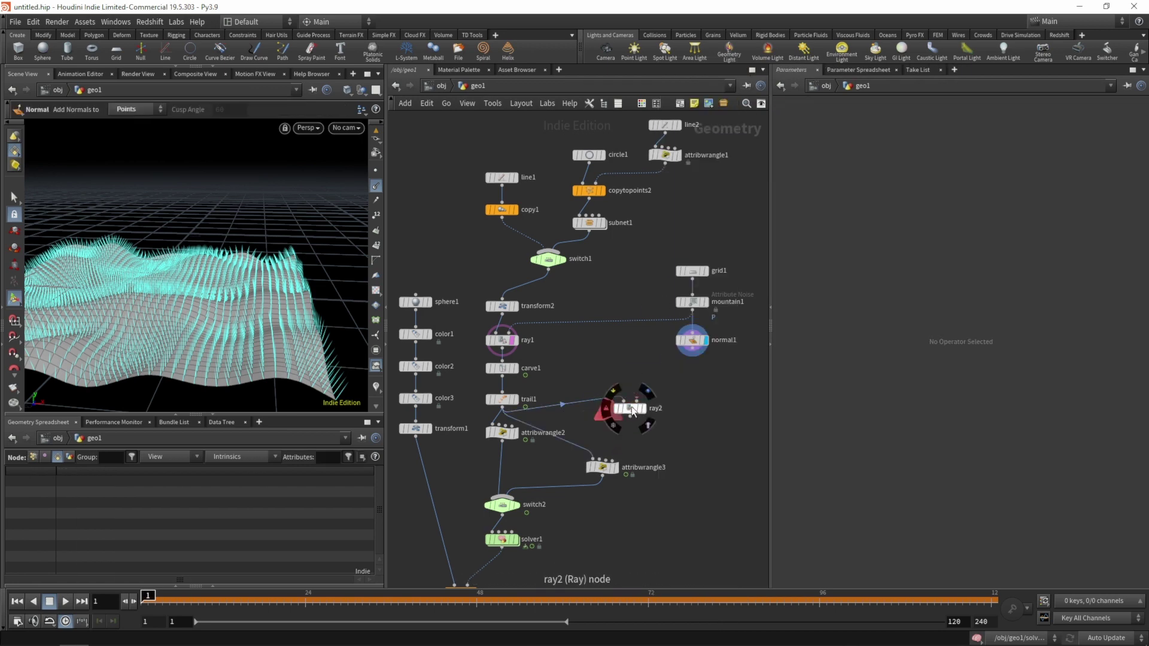
left_click_drag(633, 413, 607, 438)
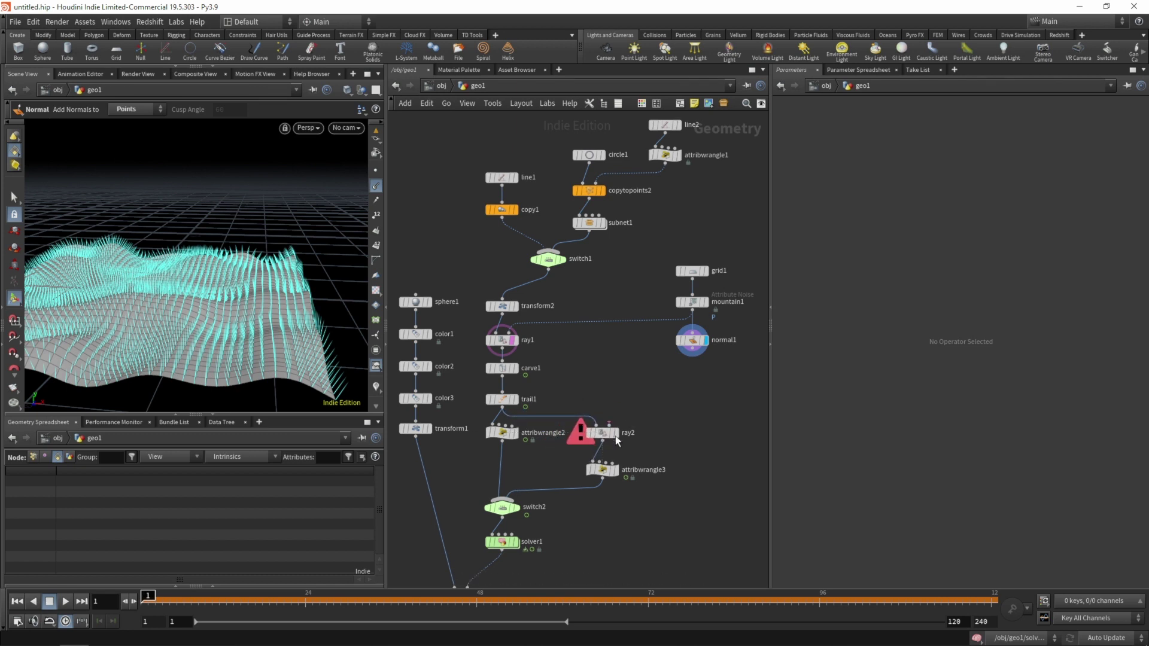
Turn on Override Normal in normal1 and name the normal attribute sN.
left_click(692, 340)
left_click(802, 171)
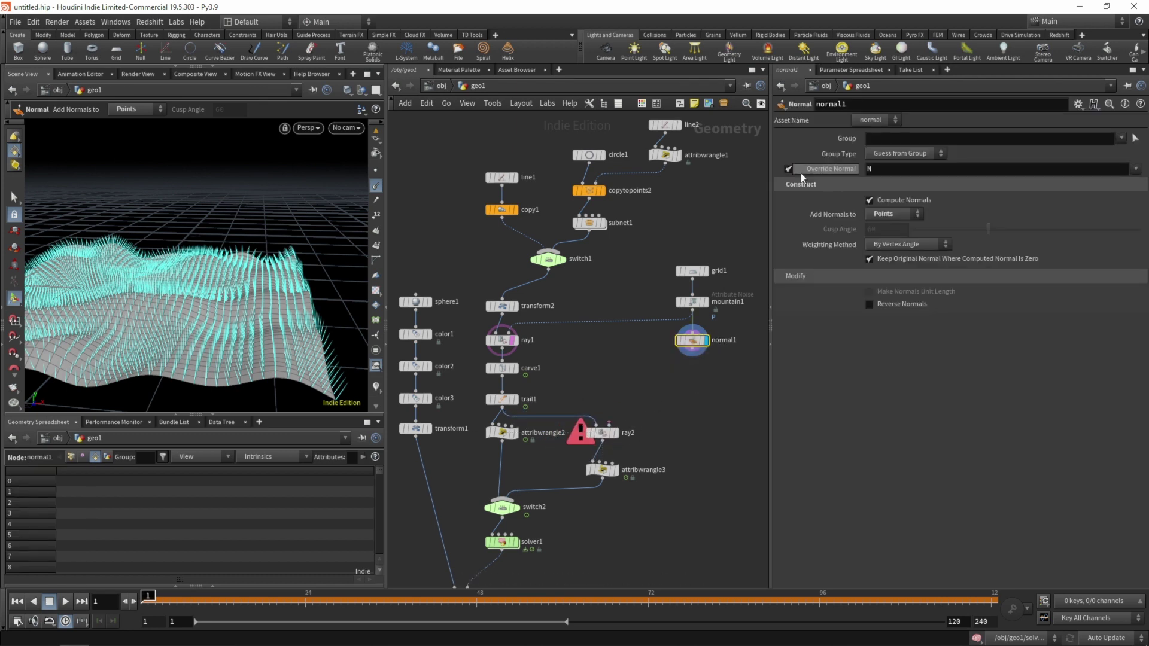
left_click(867, 170)
type("s")
key("Return")
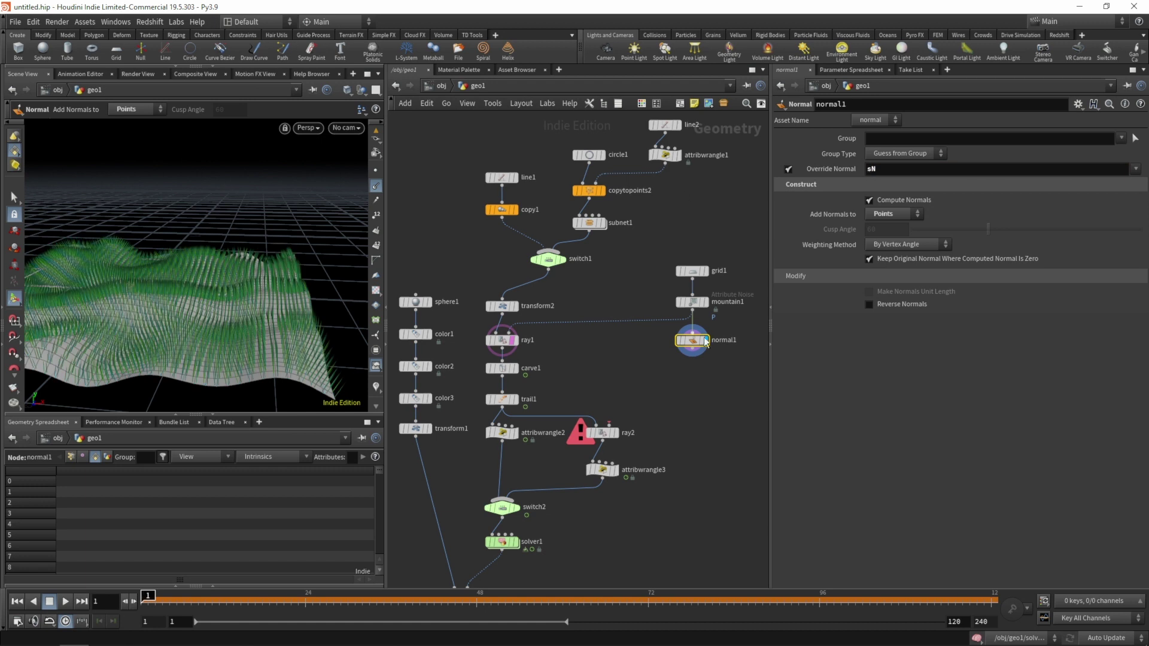
left_click(71, 457)
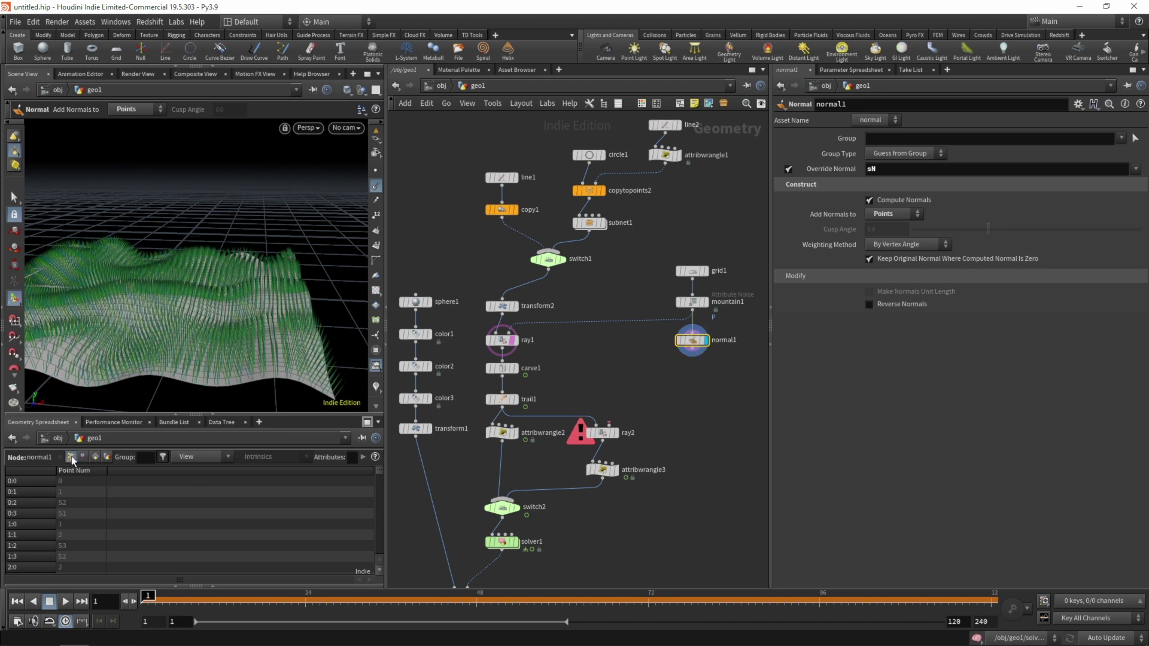
Wire normal1 into ray2's collision input and set ray2's Method to Minimum Distance.
left_click(611, 425)
left_click(601, 441)
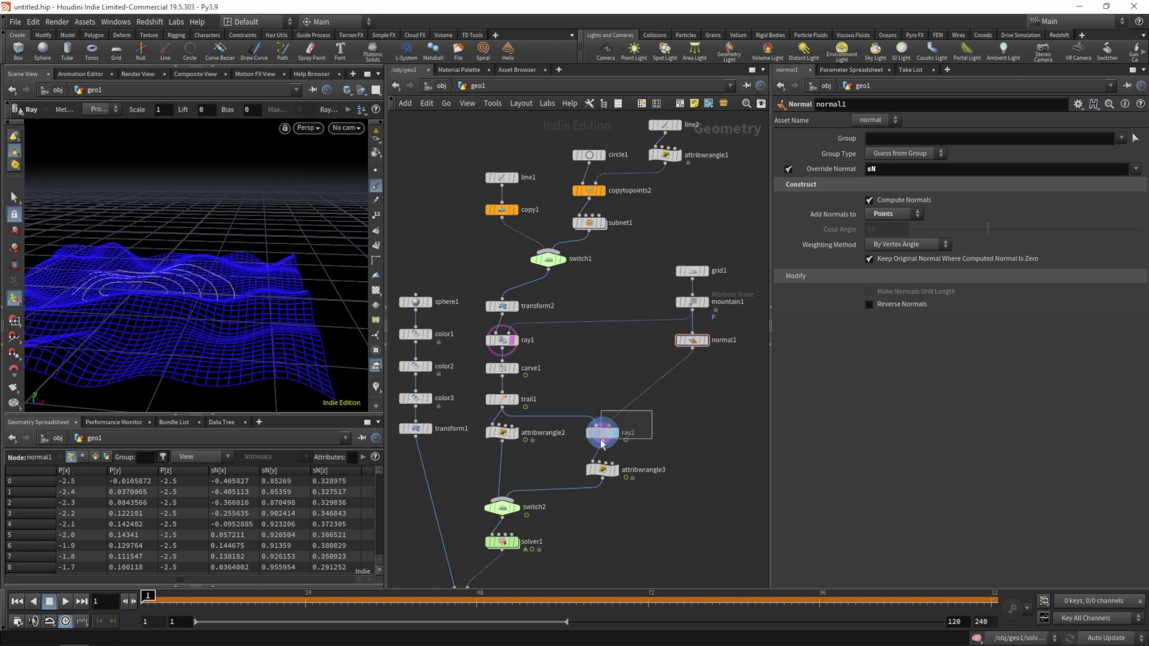
left_click(602, 443)
left_click(906, 185)
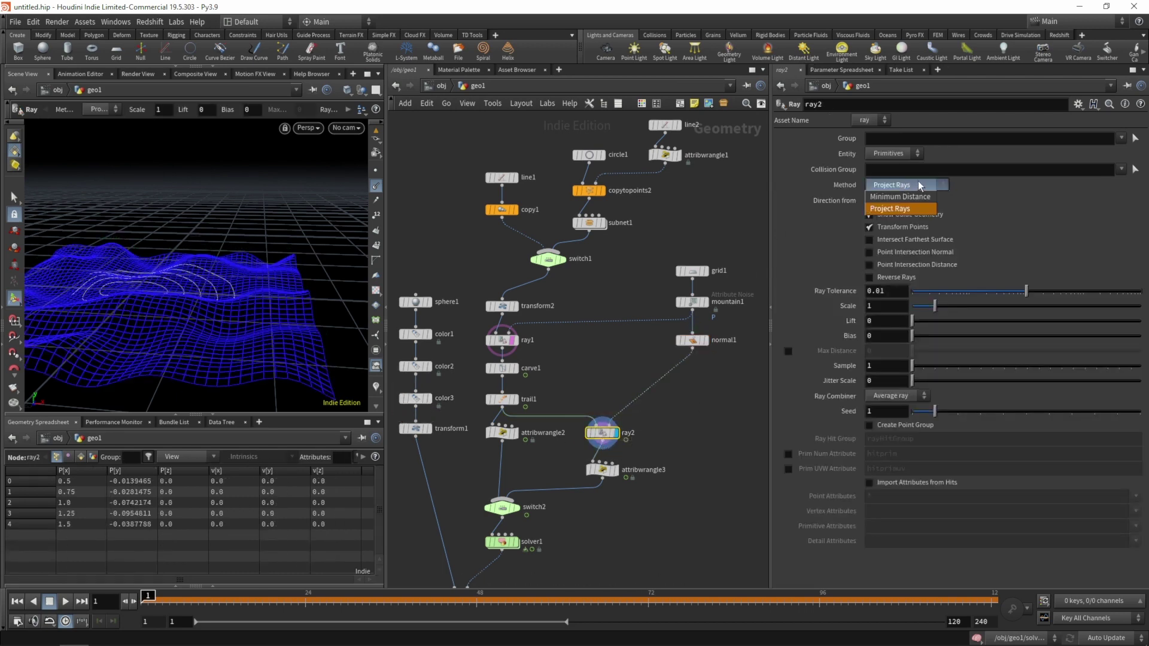
left_click(904, 198)
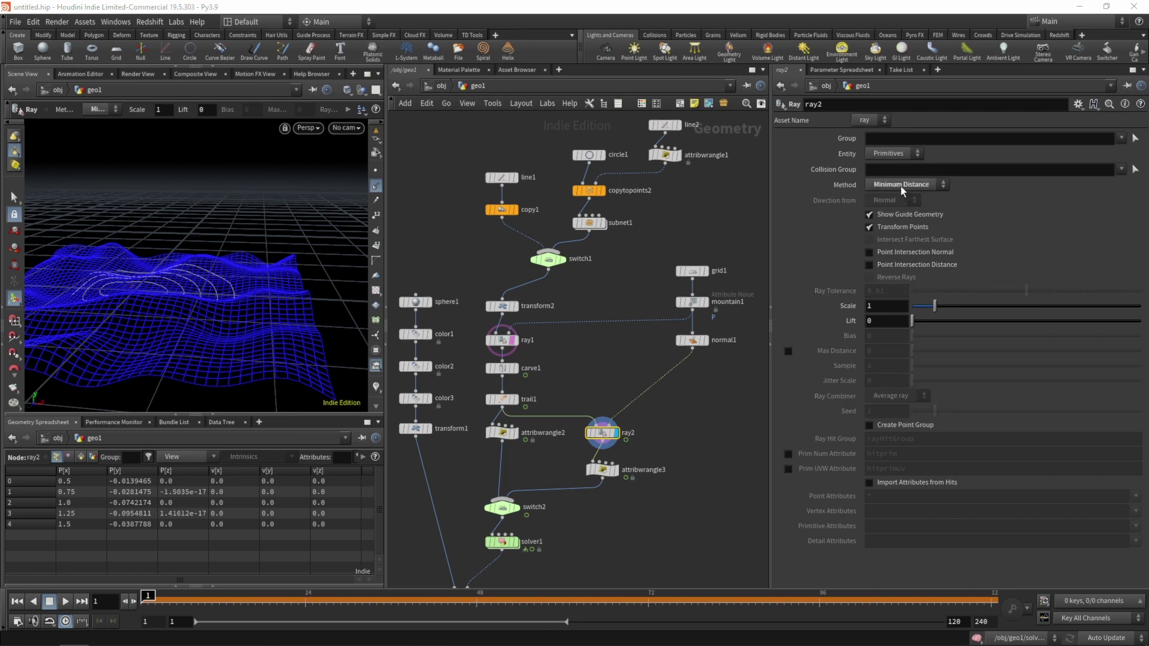
key("Escape")
left_click_drag(163, 296, 263, 344)
key("Return")
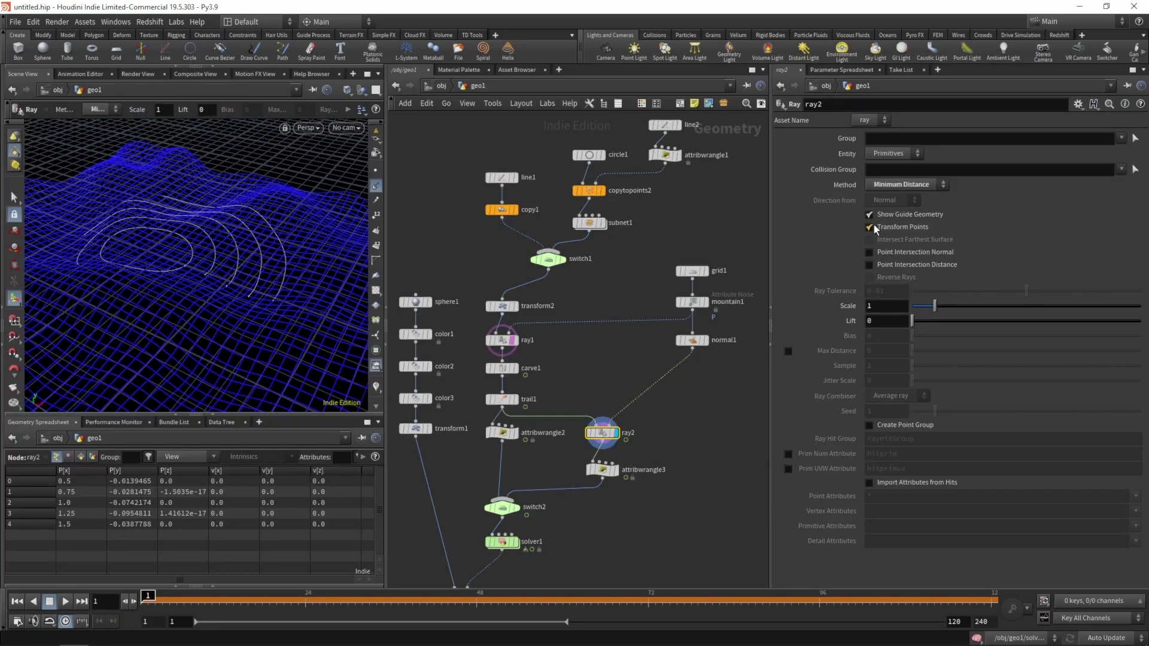
Turn off Transform Points on ray2 and import only sN from hits.
left_click(871, 227)
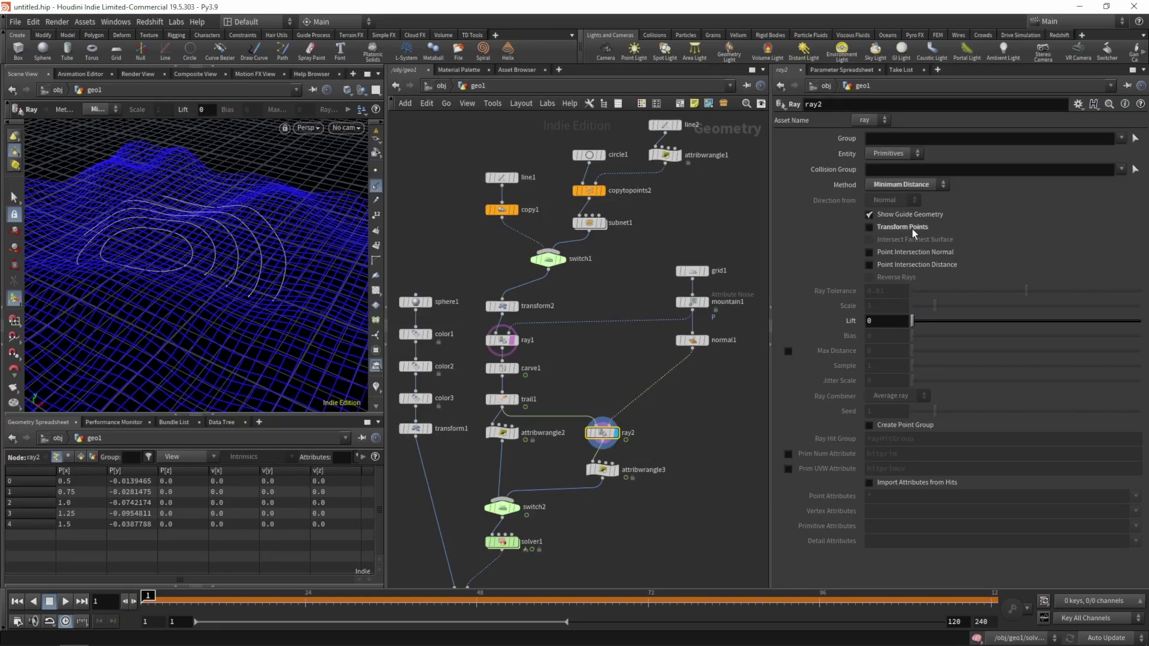
left_click(874, 483)
left_click(1135, 496)
left_click(1113, 503)
double_click(874, 498)
left_click(634, 414)
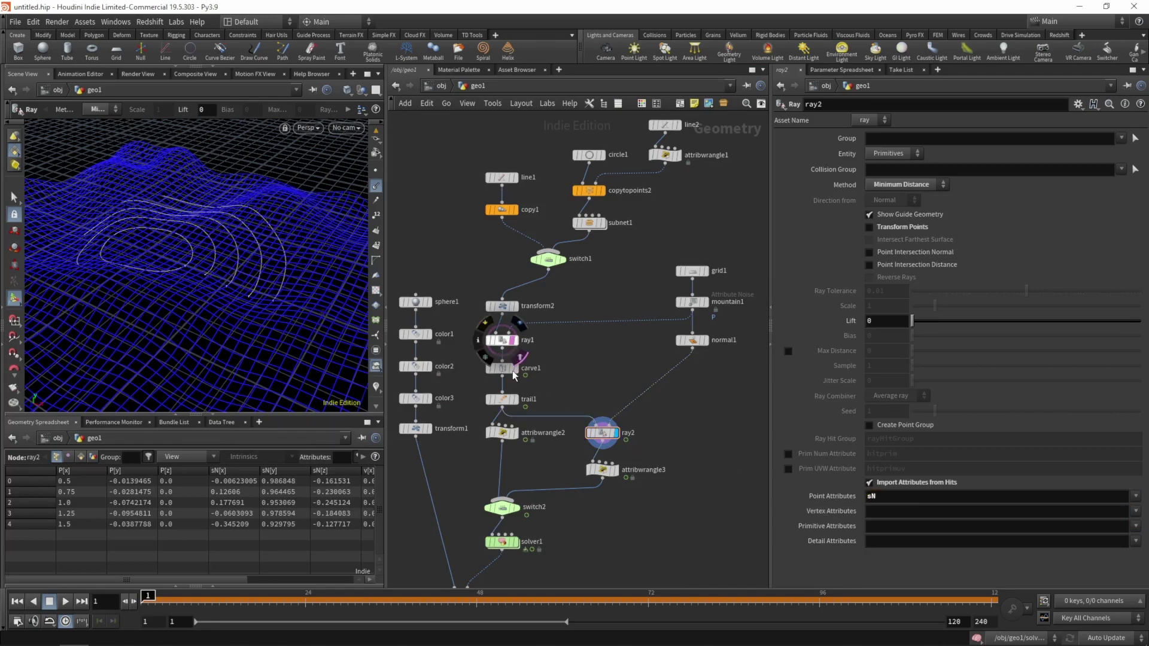
mouse_move(514, 371)
left_click(692, 340)
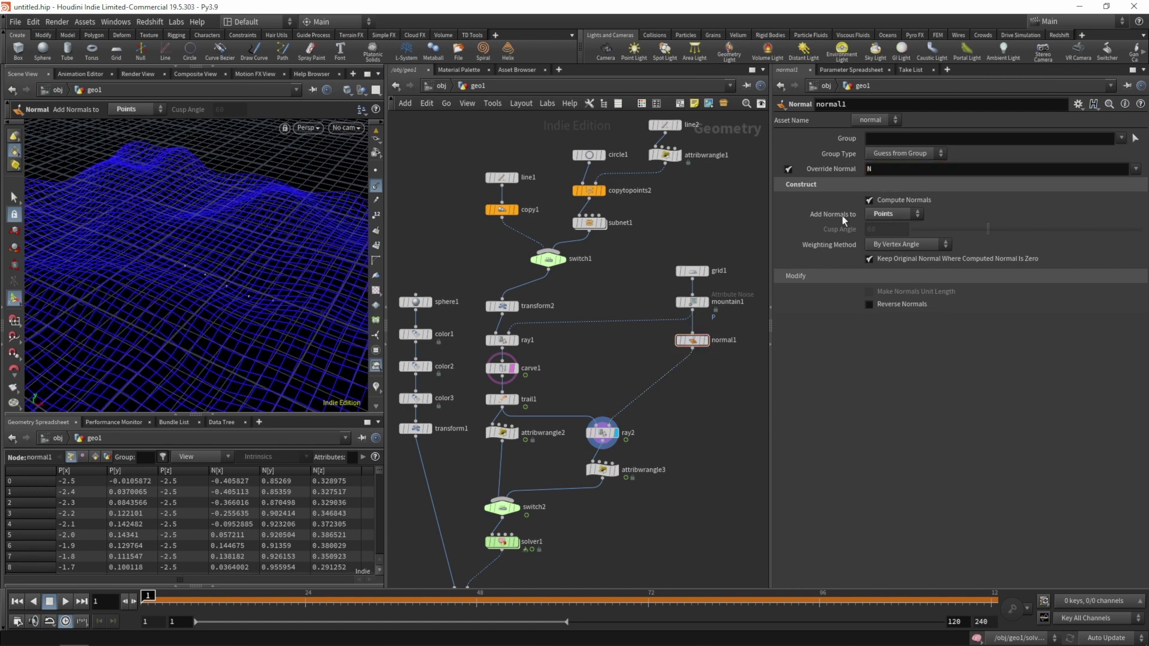
Change ray2's imported point attribute to N.
left_click(606, 440)
key("Escape")
left_click_drag(281, 282, 256, 305)
key("Return")
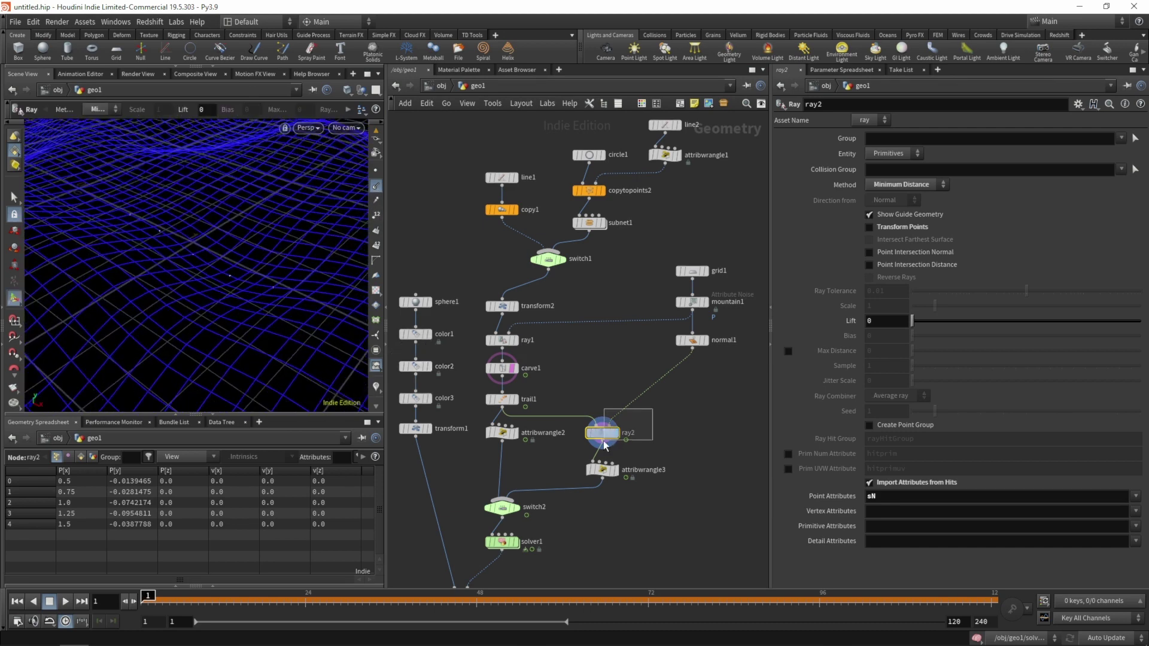
left_click(870, 496)
type("N")
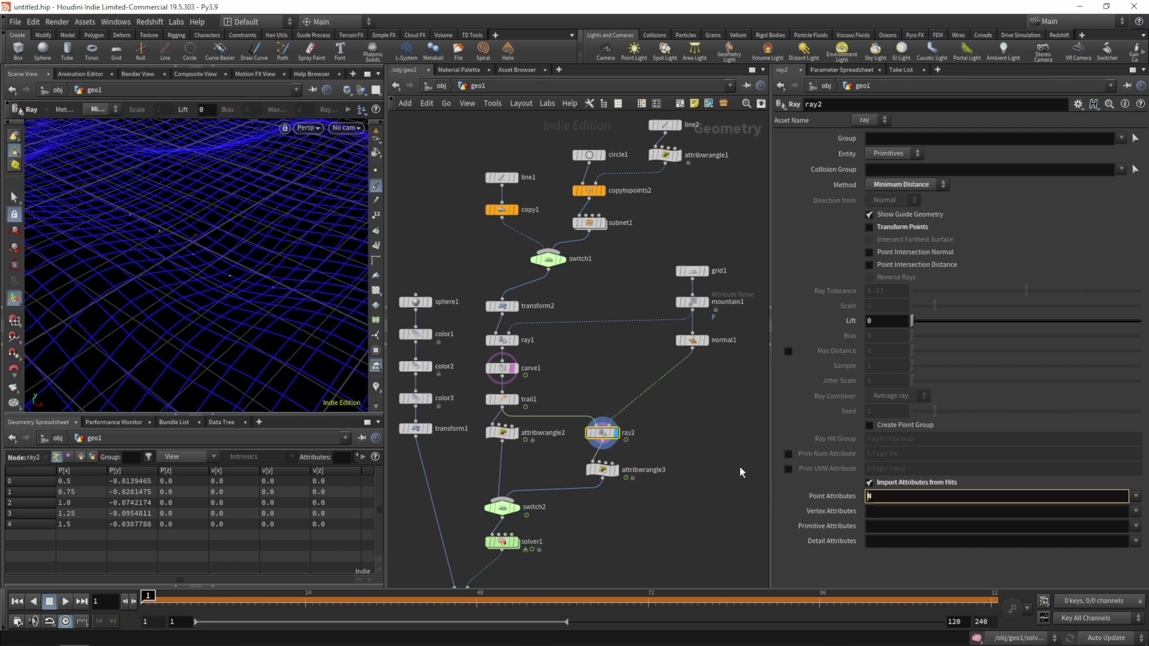
left_click(741, 440)
Scrub the animation to frame 25 and orbit the terrain to check the normals.
left_click_drag(278, 379, 246, 333)
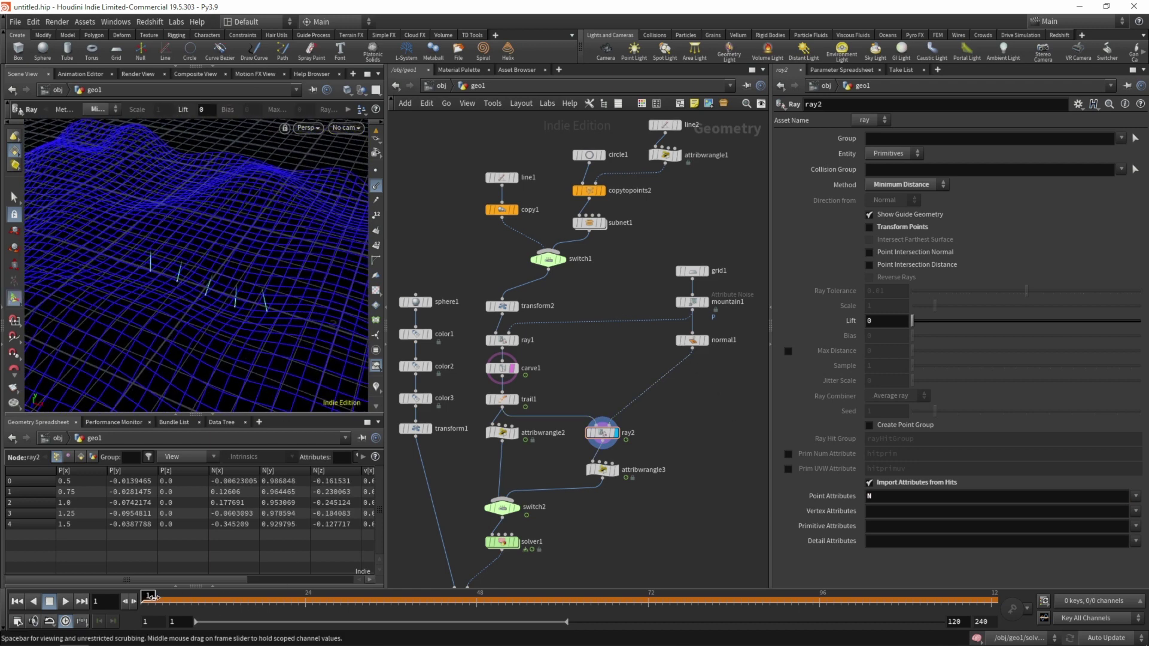
mouse_move(152, 596)
left_mouse_down()
mouse_move(324, 555)
mouse_move(395, 557)
left_mouse_up()
key("Escape")
left_click_drag(239, 245, 192, 300)
key("Return")
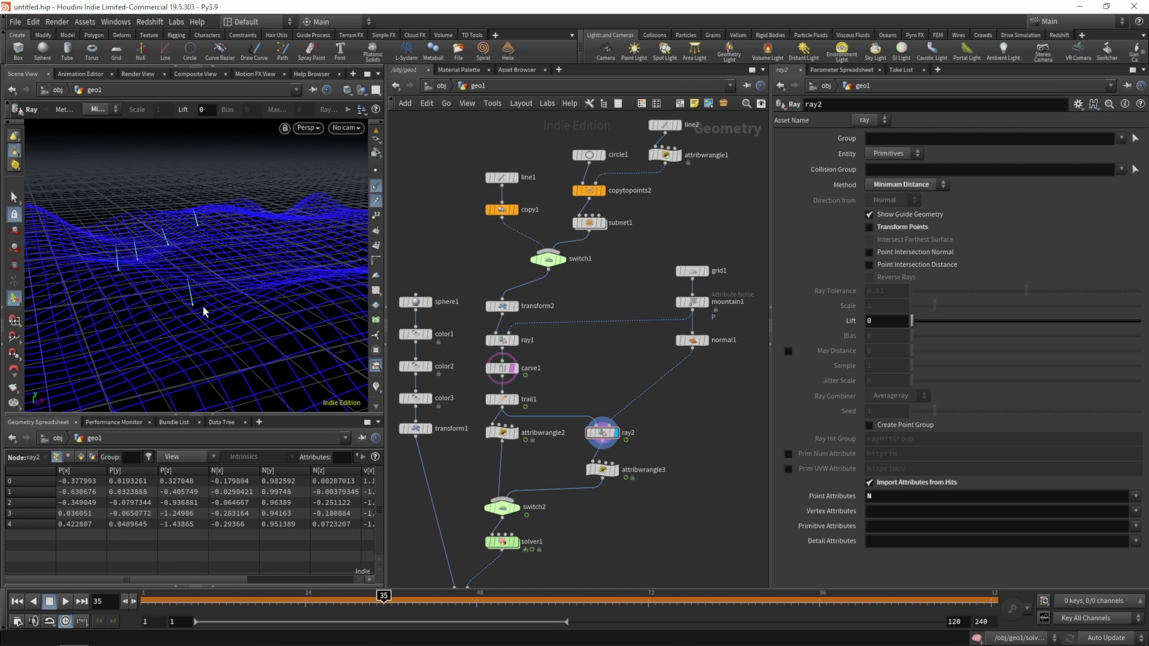
Set normal1's output normal name back to sN.
left_click_drag(200, 312, 185, 302)
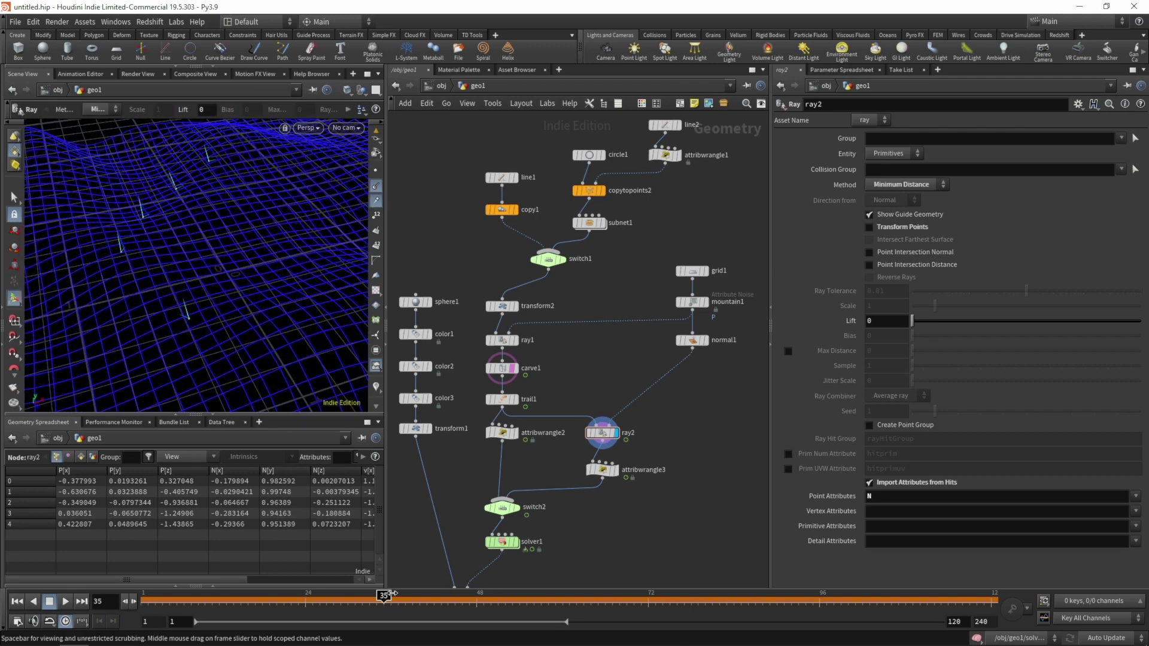
mouse_move(390, 593)
left_mouse_down()
mouse_move(303, 593)
mouse_move(360, 580)
mouse_move(413, 591)
mouse_move(147, 591)
left_mouse_up()
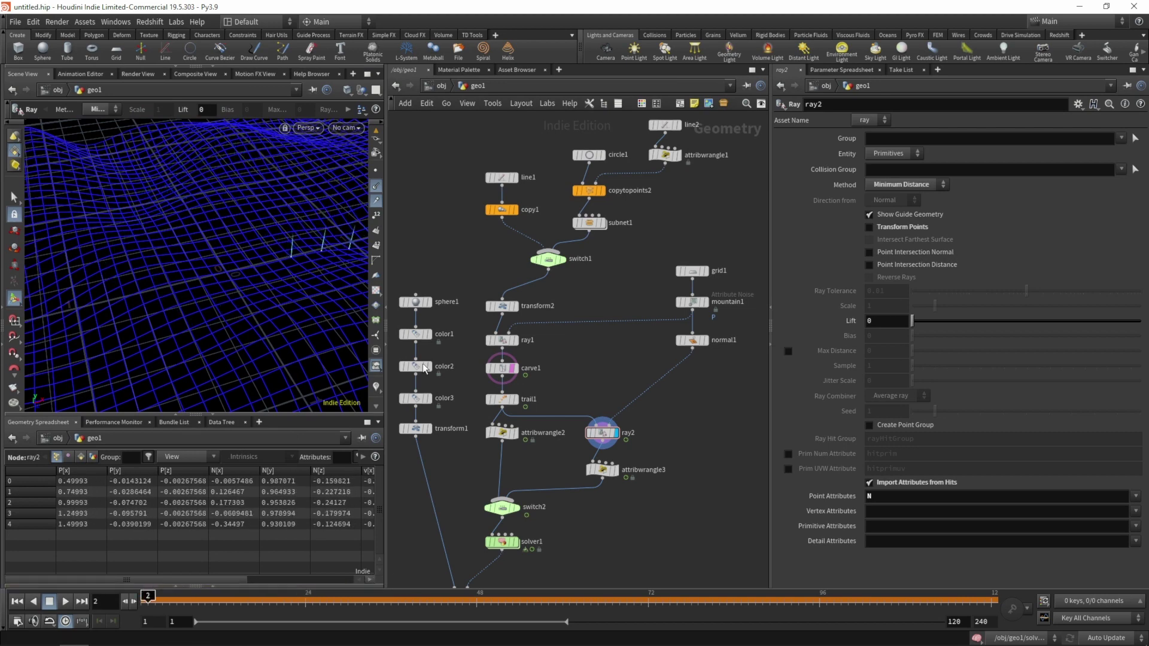
left_click_drag(255, 249, 273, 279)
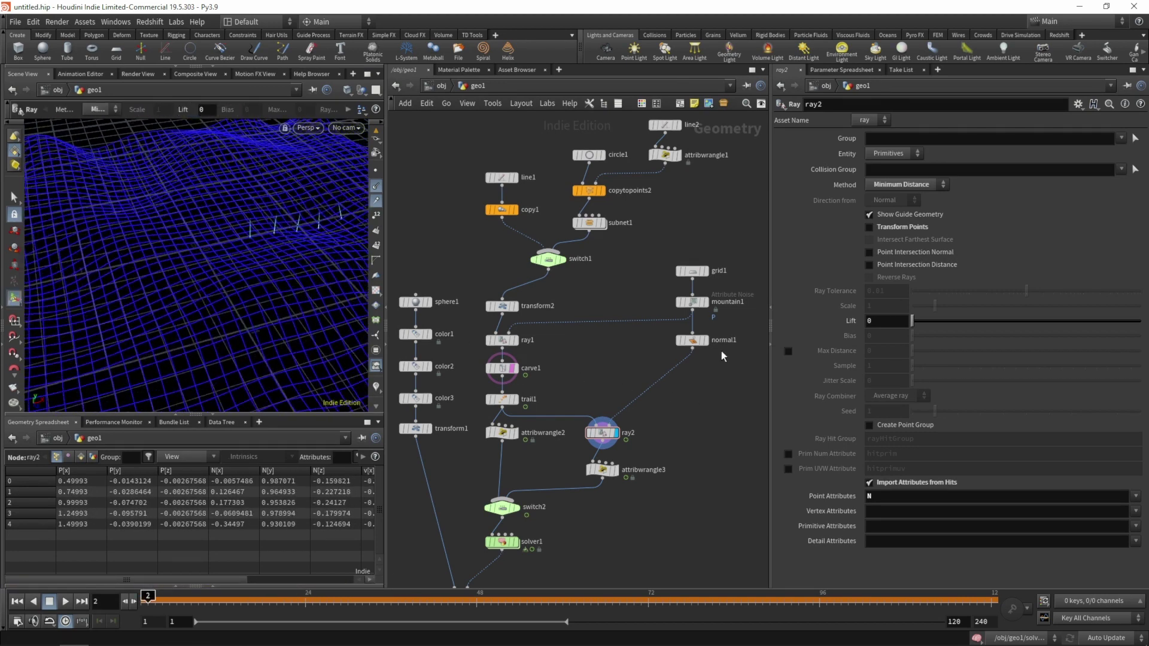
left_click(695, 340)
left_click(869, 169)
type("sN")
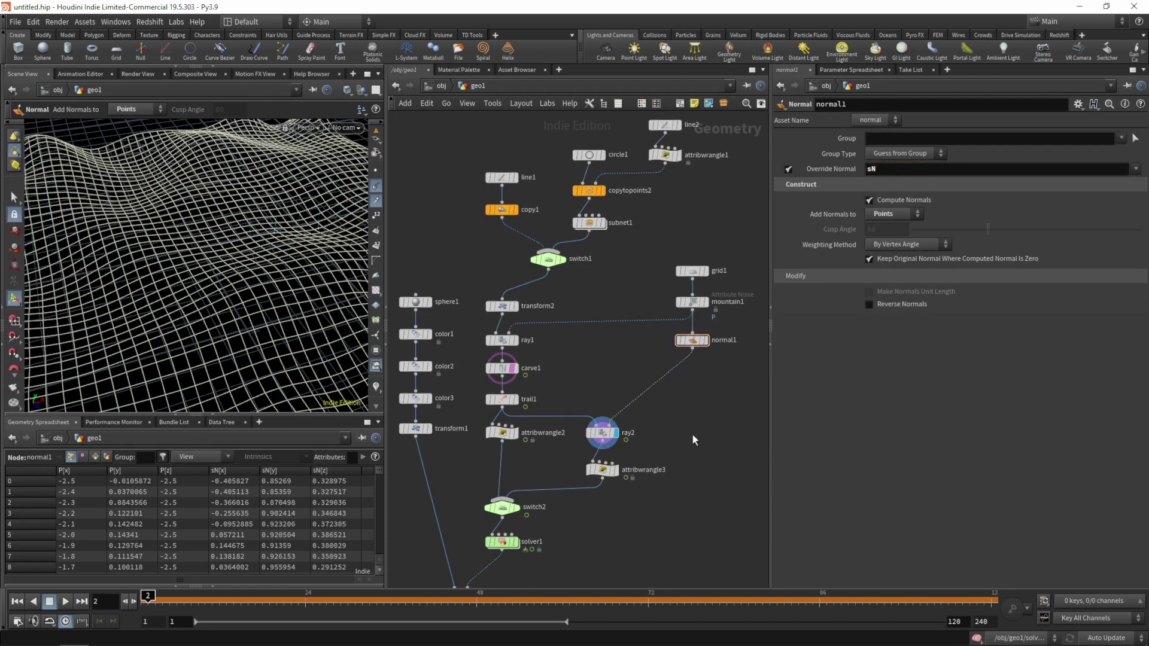
key("Return")
Change ray2's imported point attribute back to sN.
left_click(603, 470)
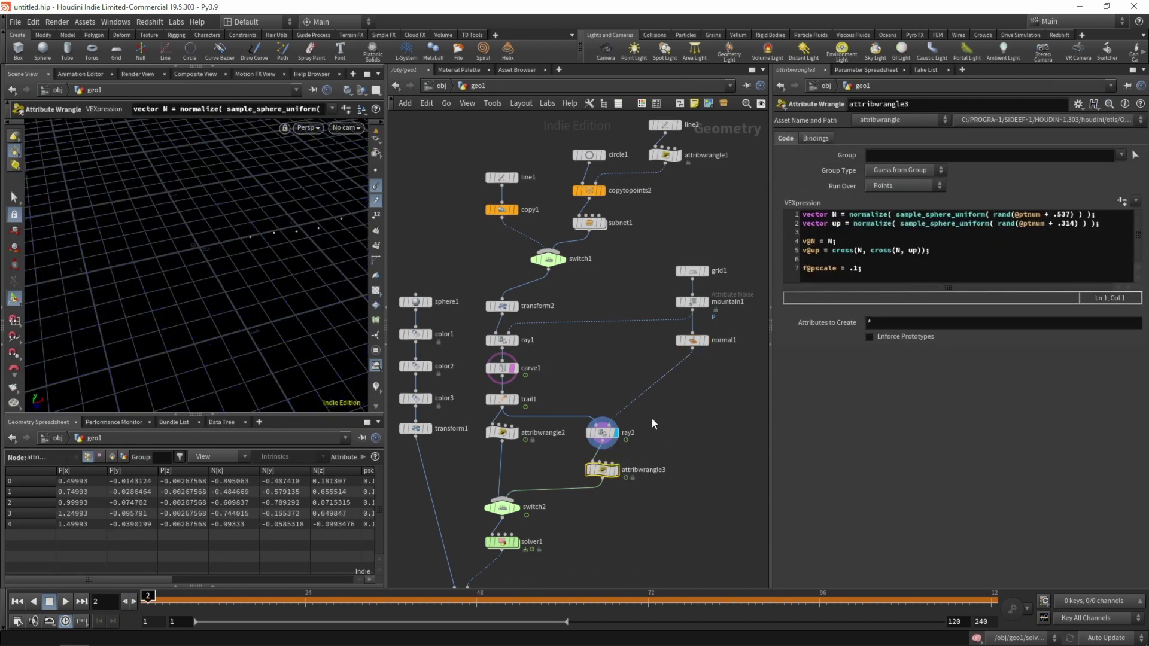
left_click(602, 433)
left_click(868, 496)
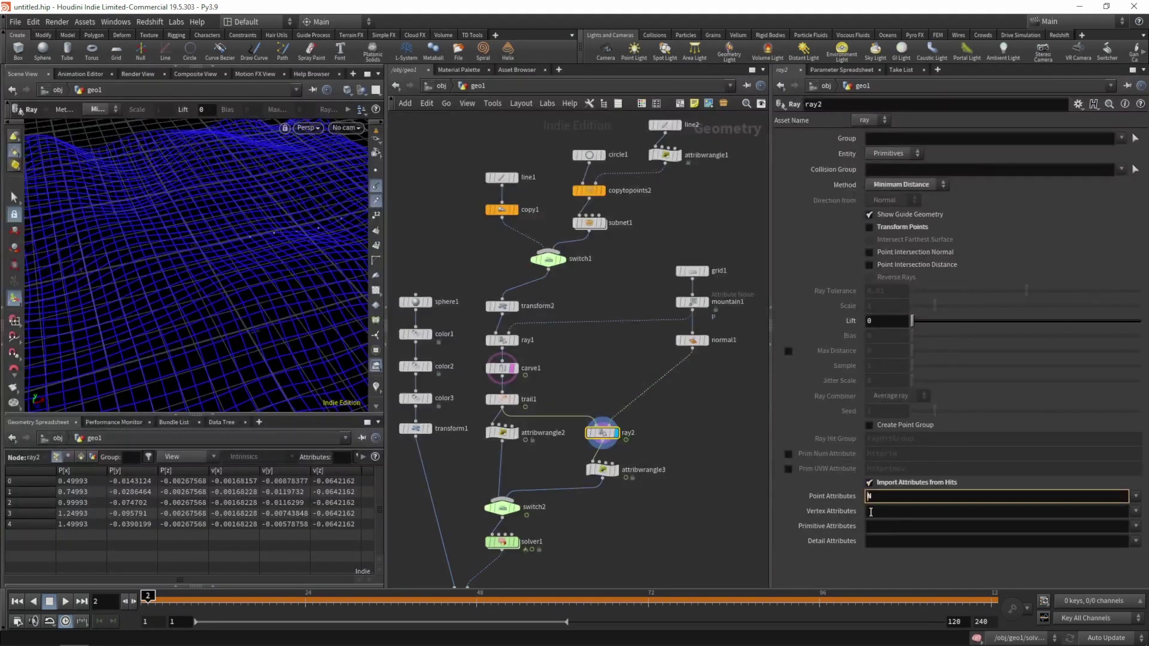
type("s")
key("Return")
scroll(687, 446, "down", 5)
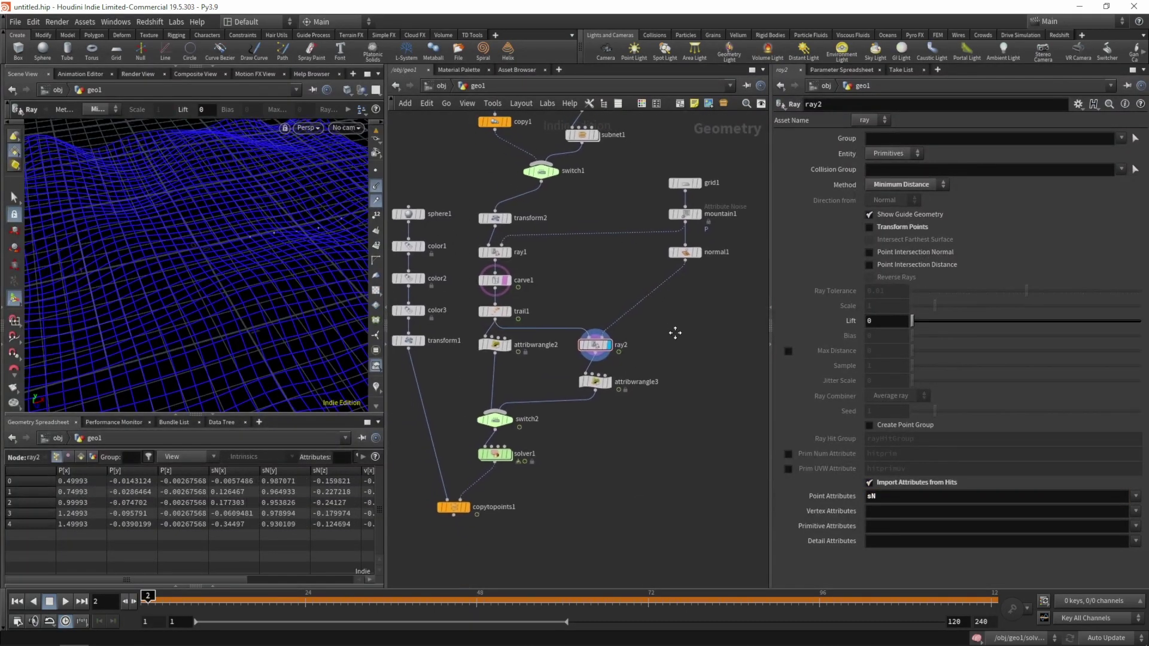
Add a merge1 node combining copytopoints1 and normal1, with the normal lines hidden.
key("Tab")
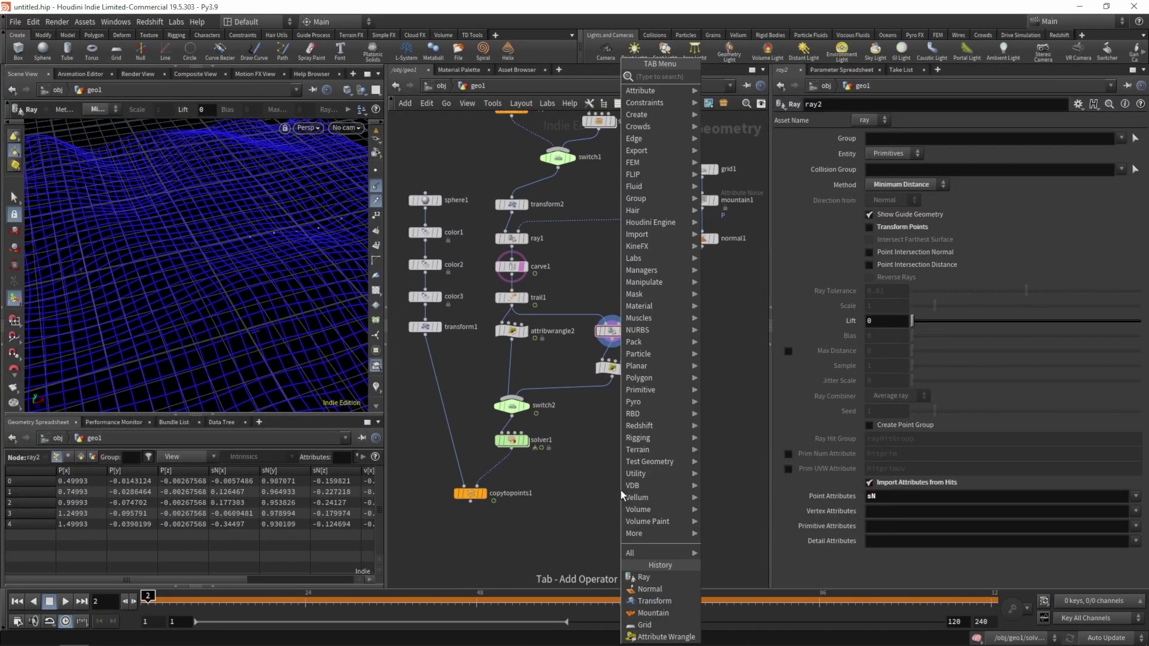
type("merg")
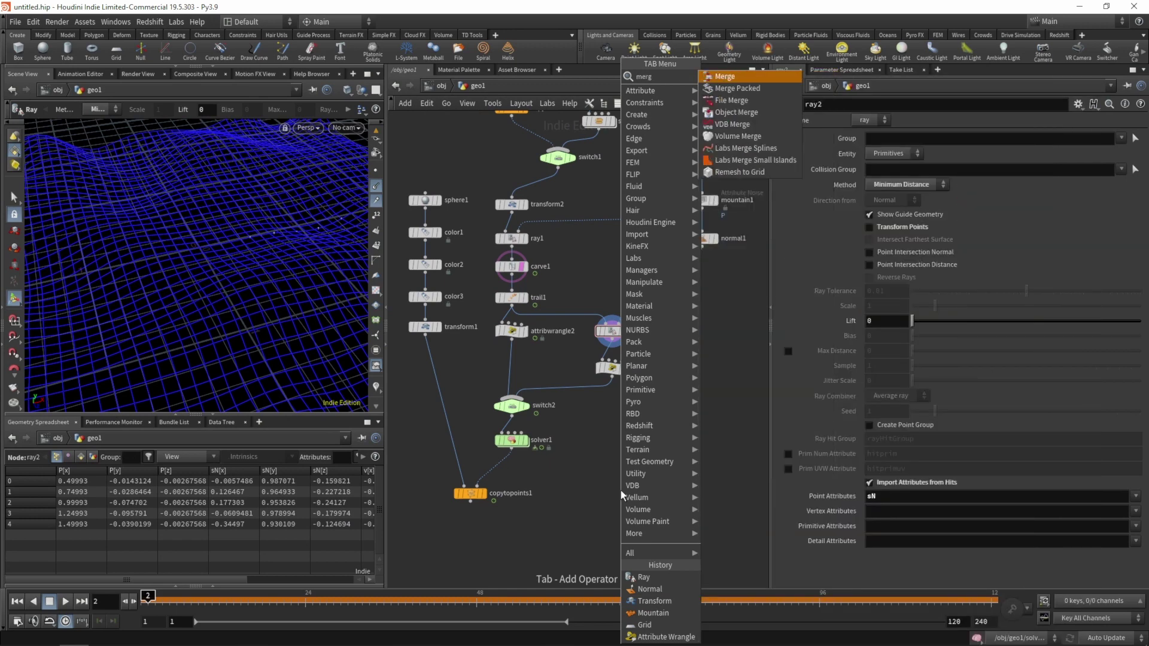
key("Return")
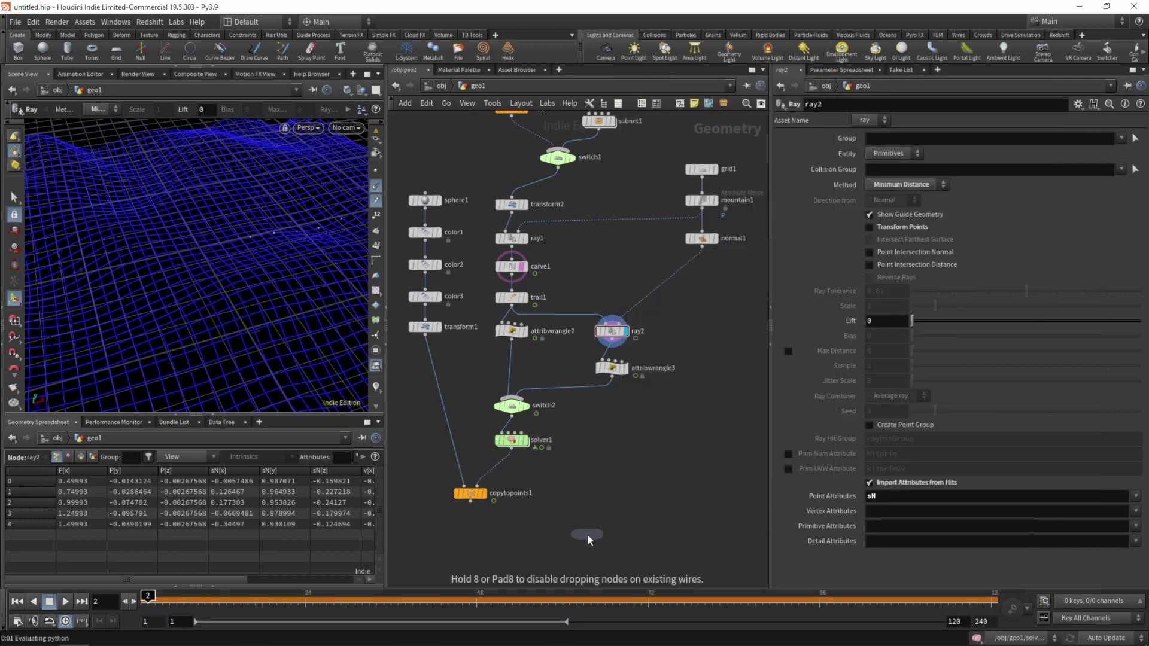
left_click(589, 536)
left_click_drag(471, 503, 714, 555)
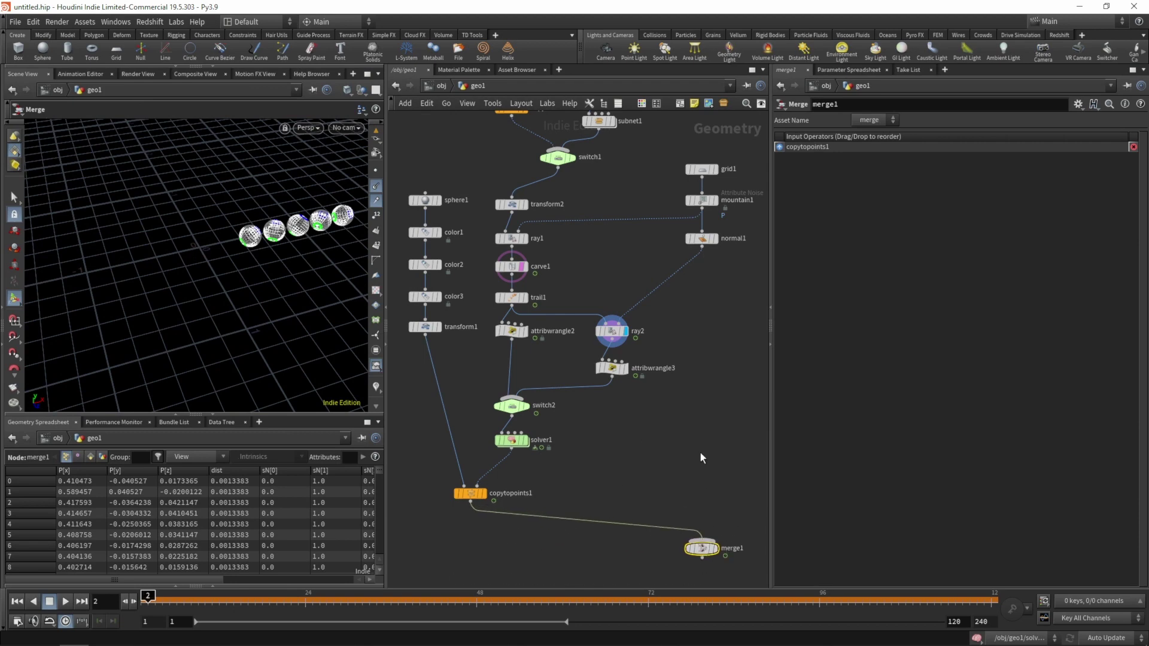
left_click_drag(704, 254, 703, 537)
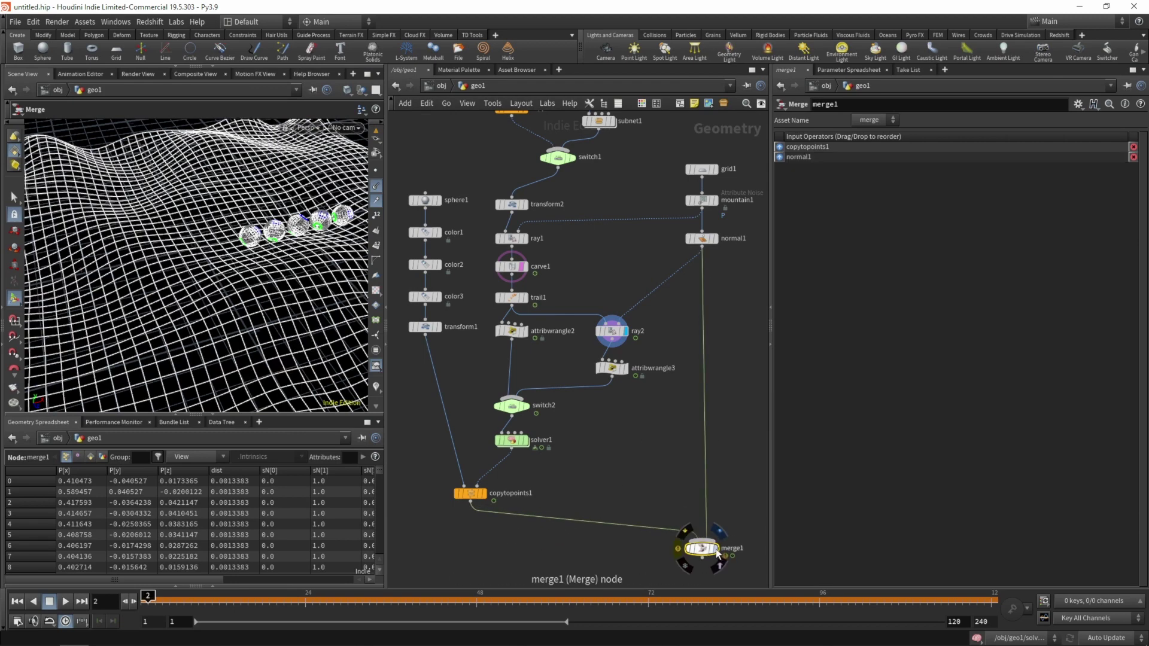
left_click(376, 200)
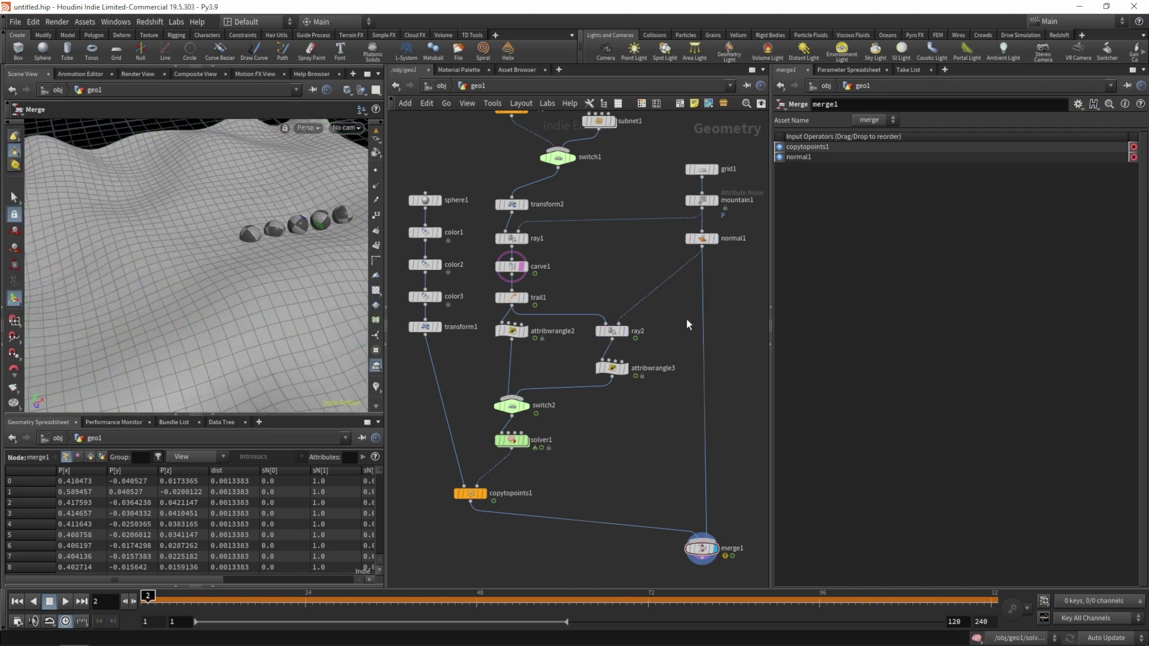
left_click_drag(705, 552, 638, 548)
Rewind to frame 1, then play solver1's simulation and stop it at frame 76.
key("ctrl+Up")
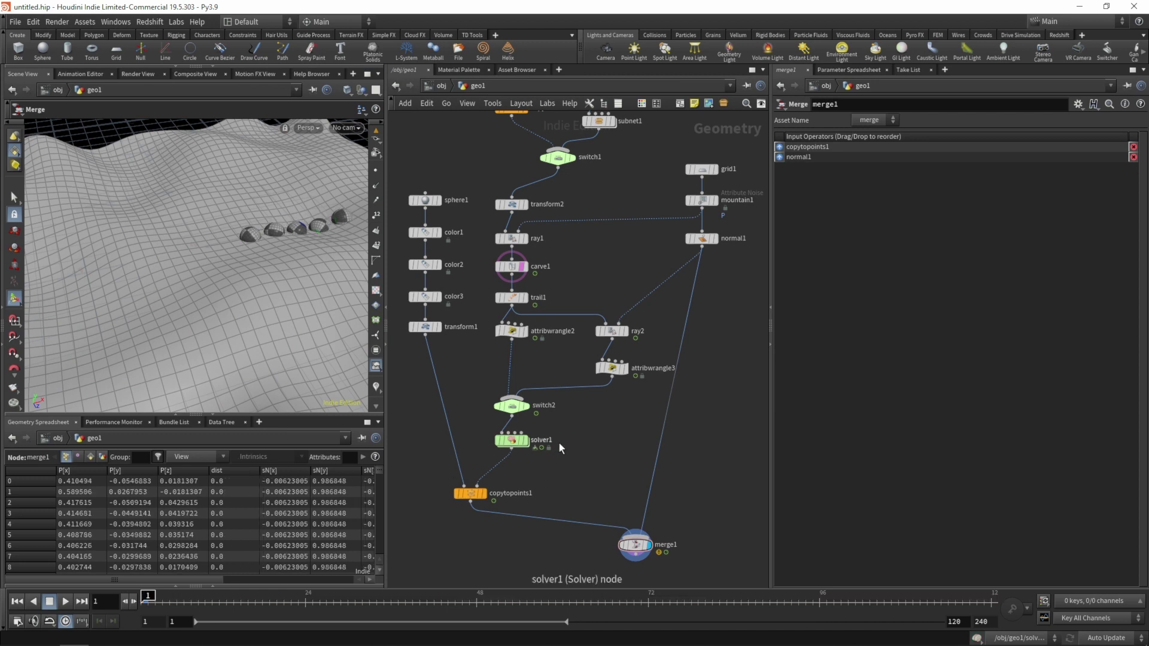
left_click(512, 440)
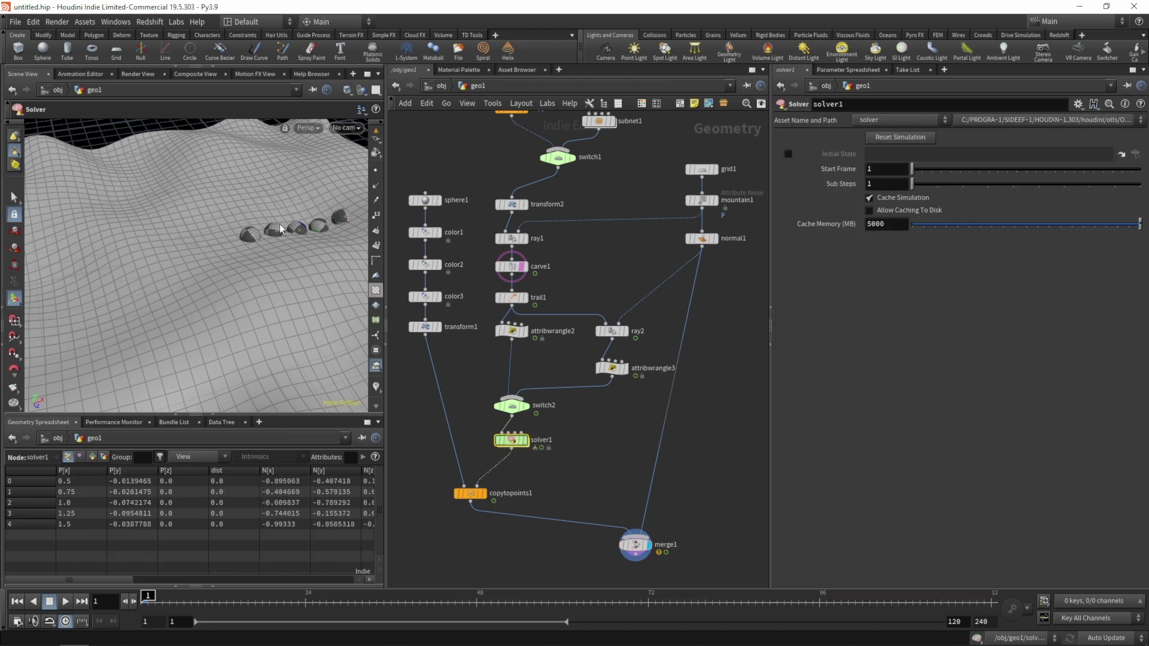
key("Up")
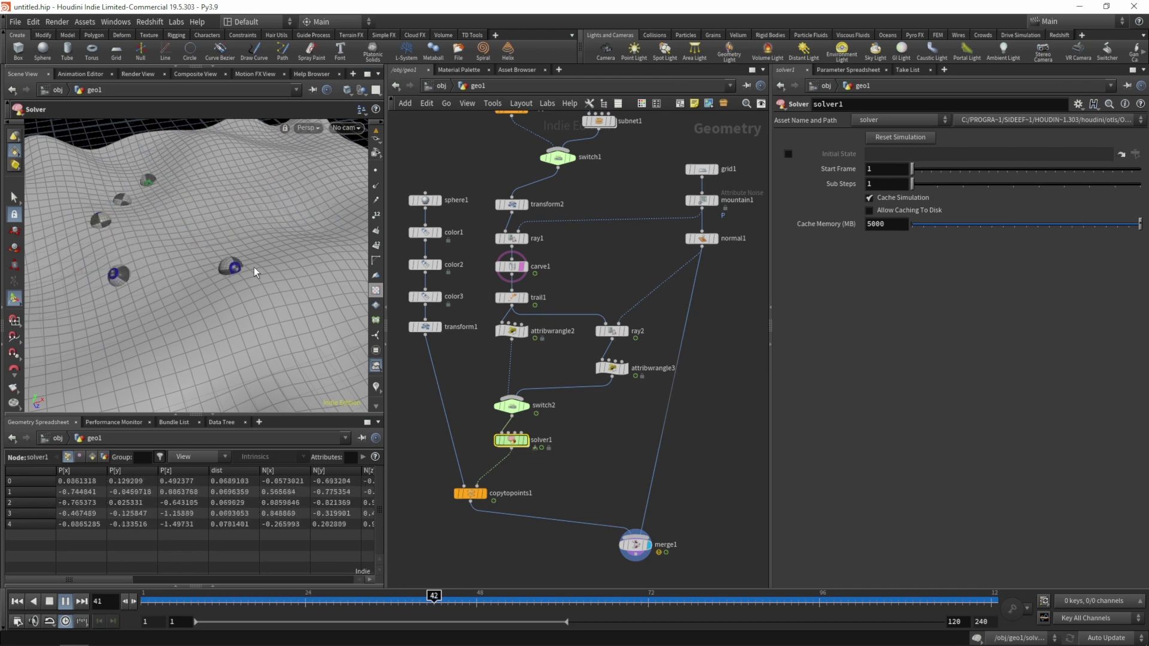
key("Escape")
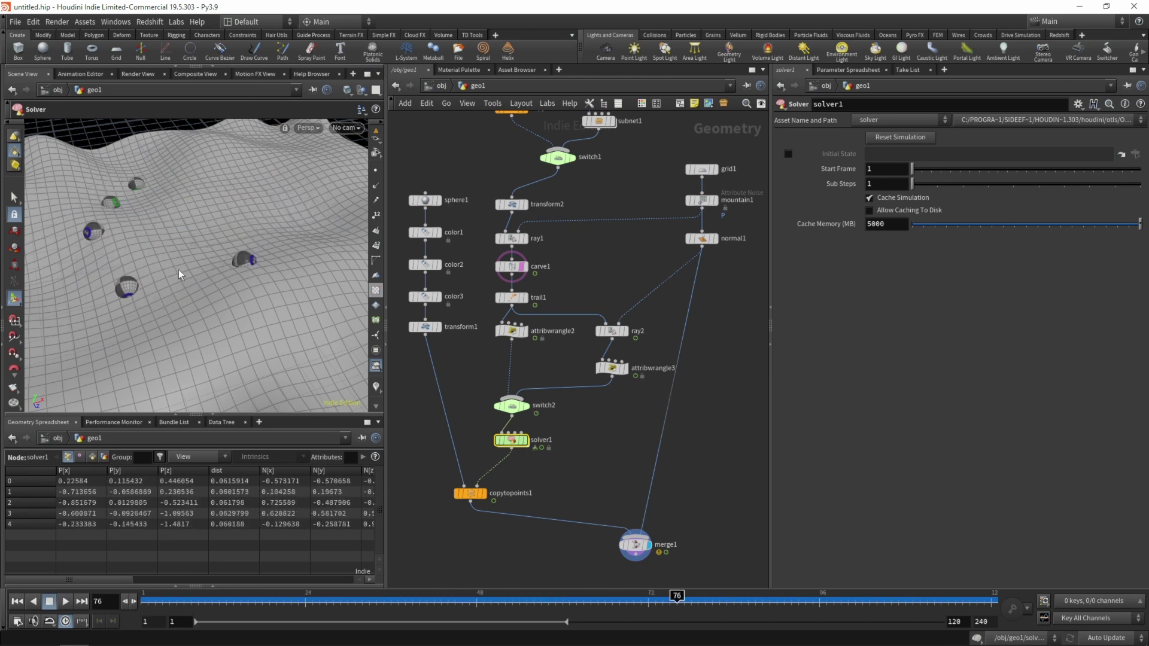
key("Escape")
left_click_drag(266, 271, 213, 289)
key("Return")
Box-select the line, circle and copy nodes at the top of the network.
middle_click_drag(587, 270, 601, 332)
middle_click_drag(618, 269, 614, 313)
left_click_drag(439, 131, 717, 286)
Move the eight selected top nodes upward in the network.
left_click_drag(503, 237, 503, 188)
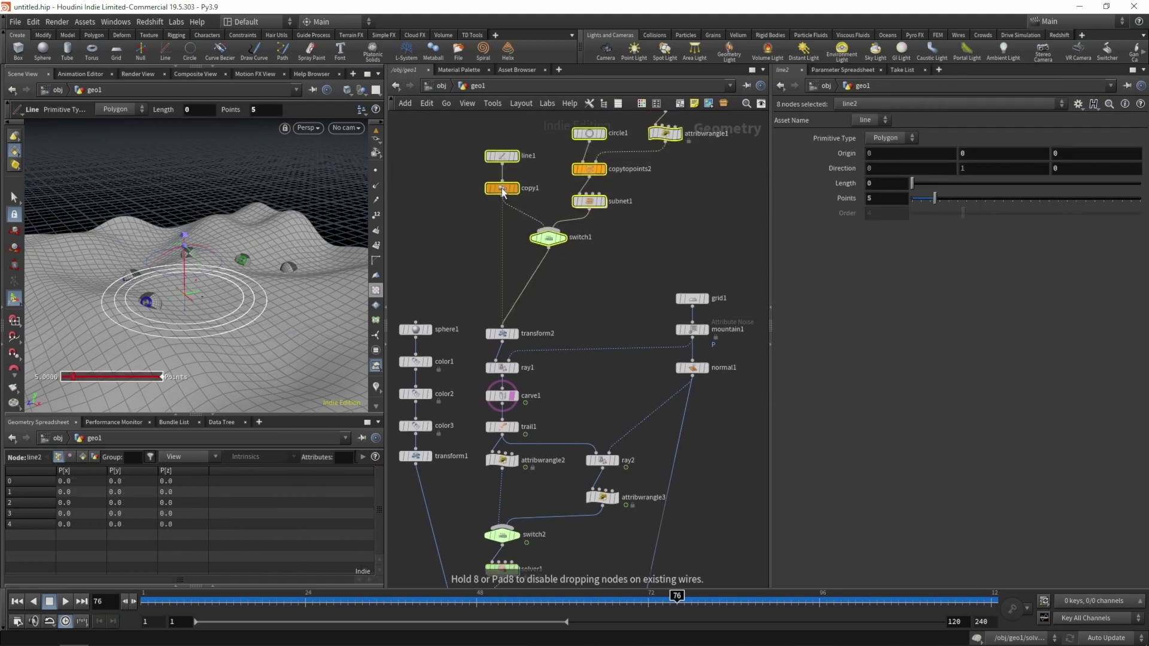
left_click(577, 279)
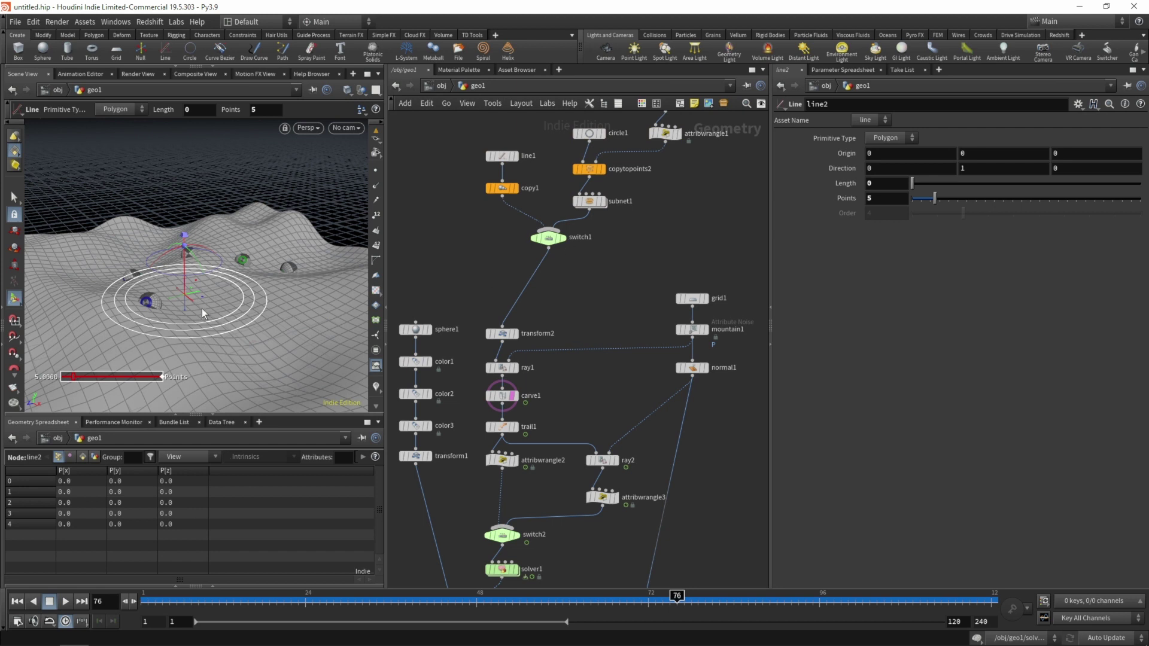
scroll(572, 414, "down", 2)
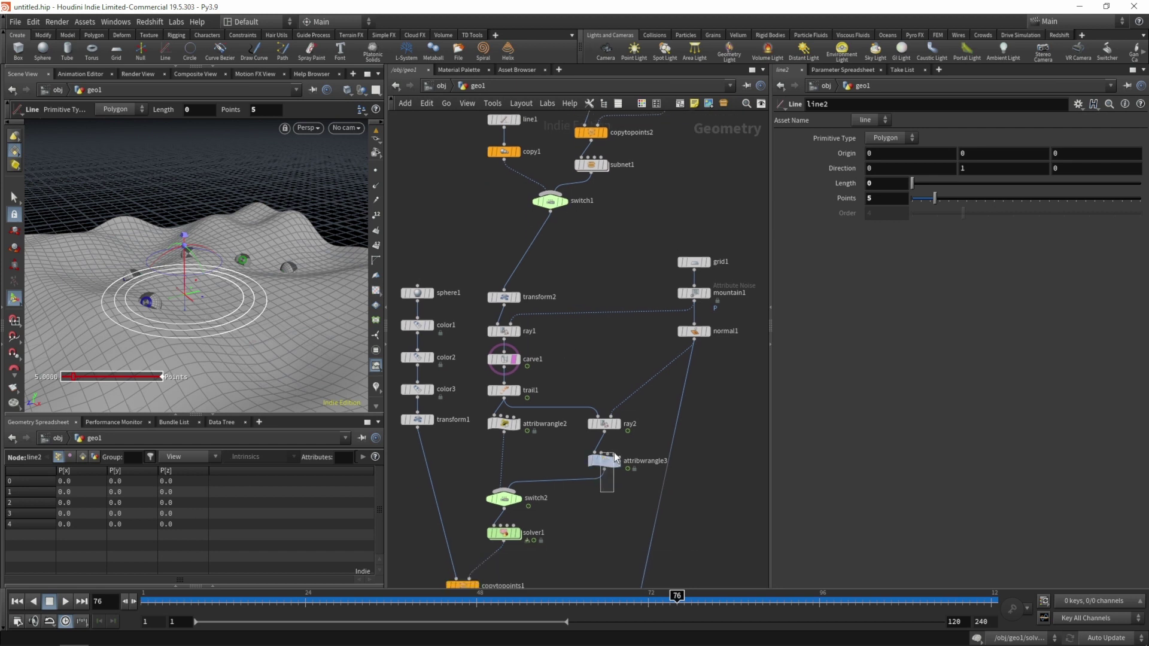
left_click(605, 460)
Bypass ray2 and transform2 and display copytopoints1 so the spheres rest on flat rings.
mouse_move(489, 329)
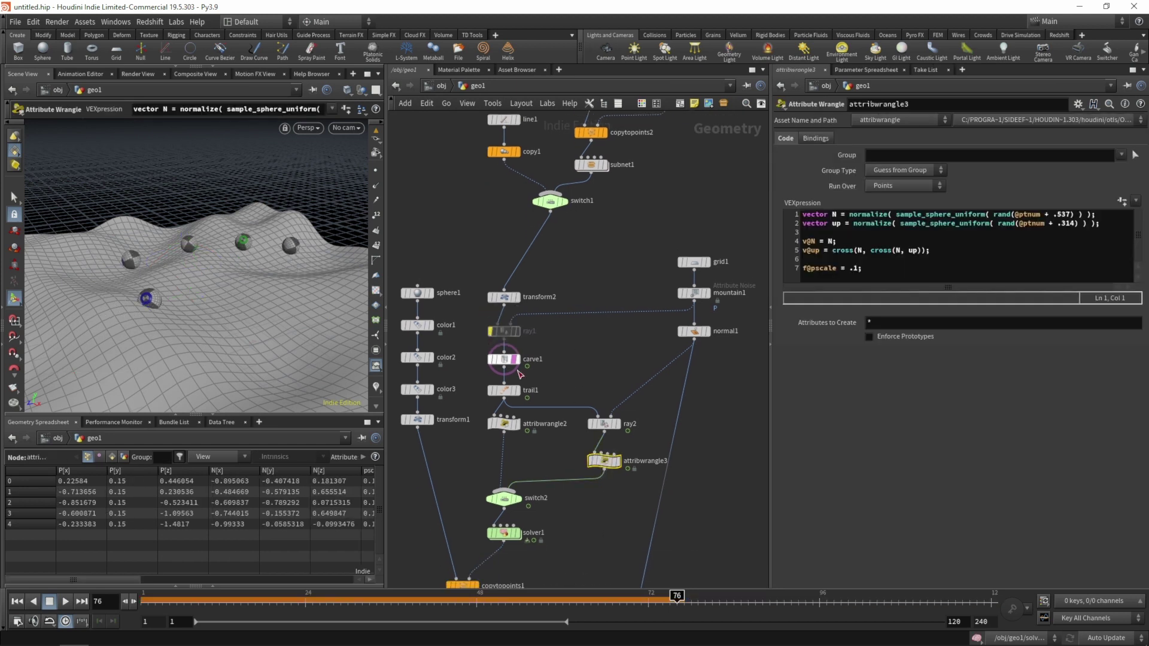
left_click(592, 424)
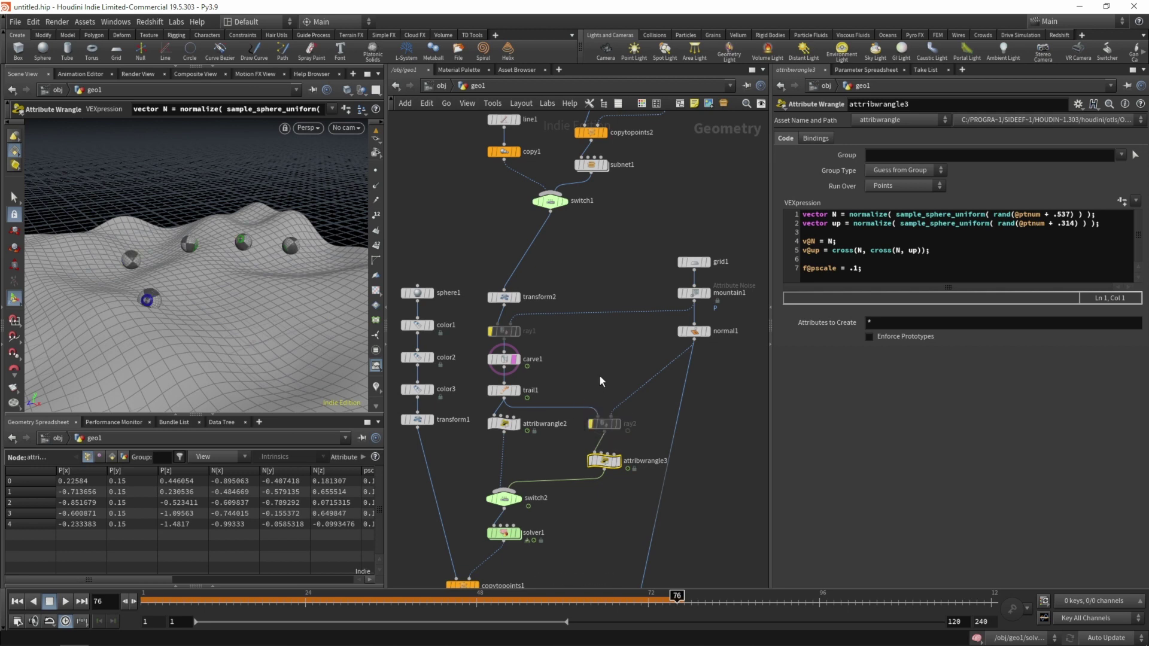
middle_click_drag(602, 381, 617, 308)
left_click(488, 514)
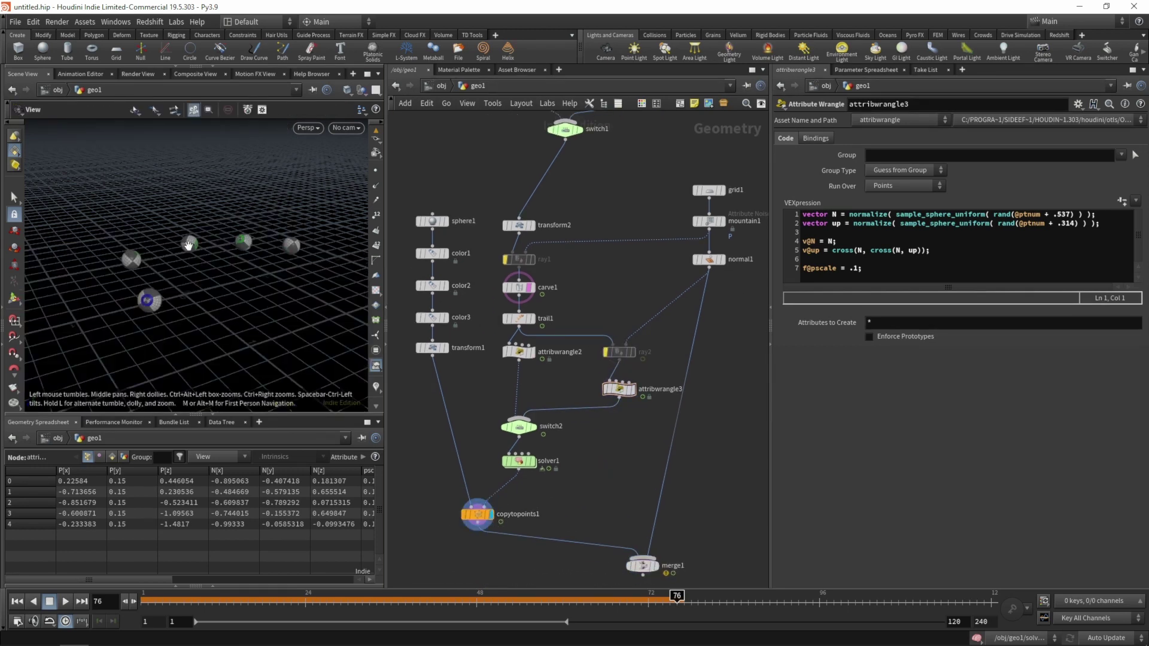
left_click(506, 225)
left_click_drag(192, 290, 229, 284)
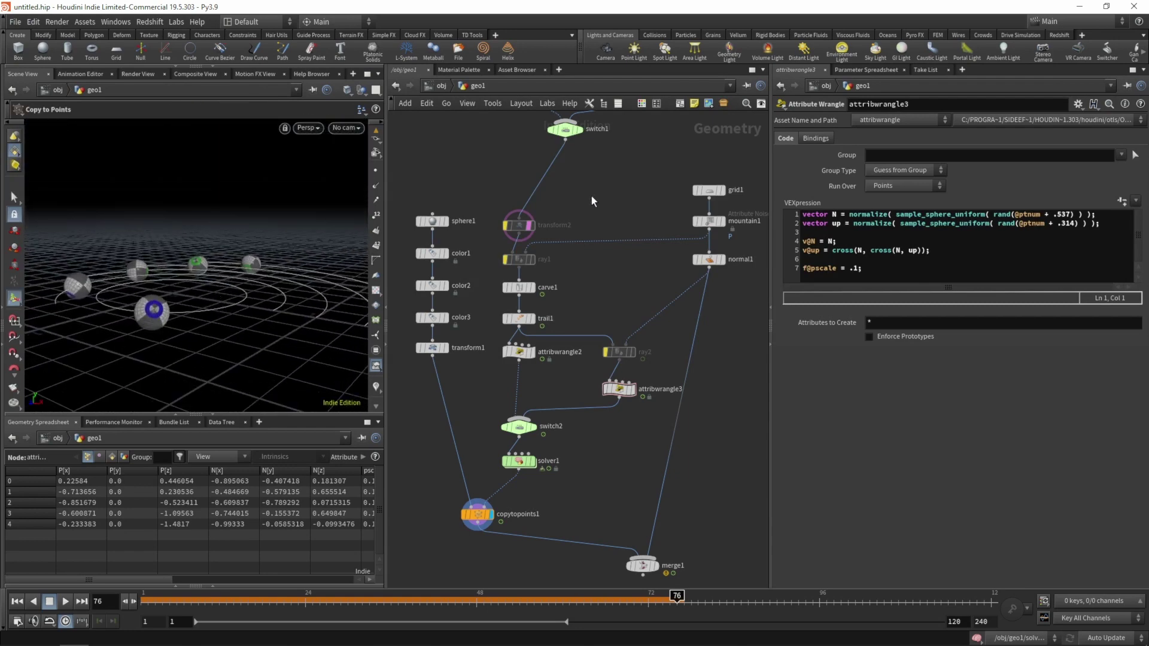
middle_click_drag(590, 167, 573, 246)
left_click(484, 466)
left_click(584, 503)
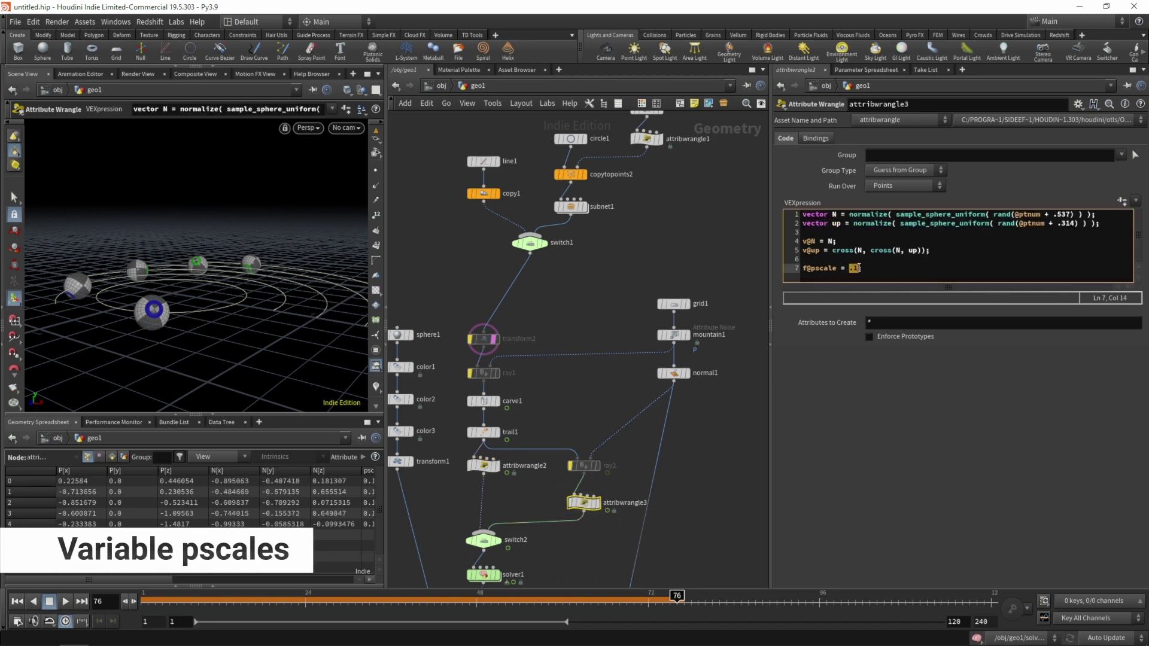
Add the line float r = rand(i@ptnum + .3573); to attribwrangle3's code.
left_click(863, 259)
key("Return")
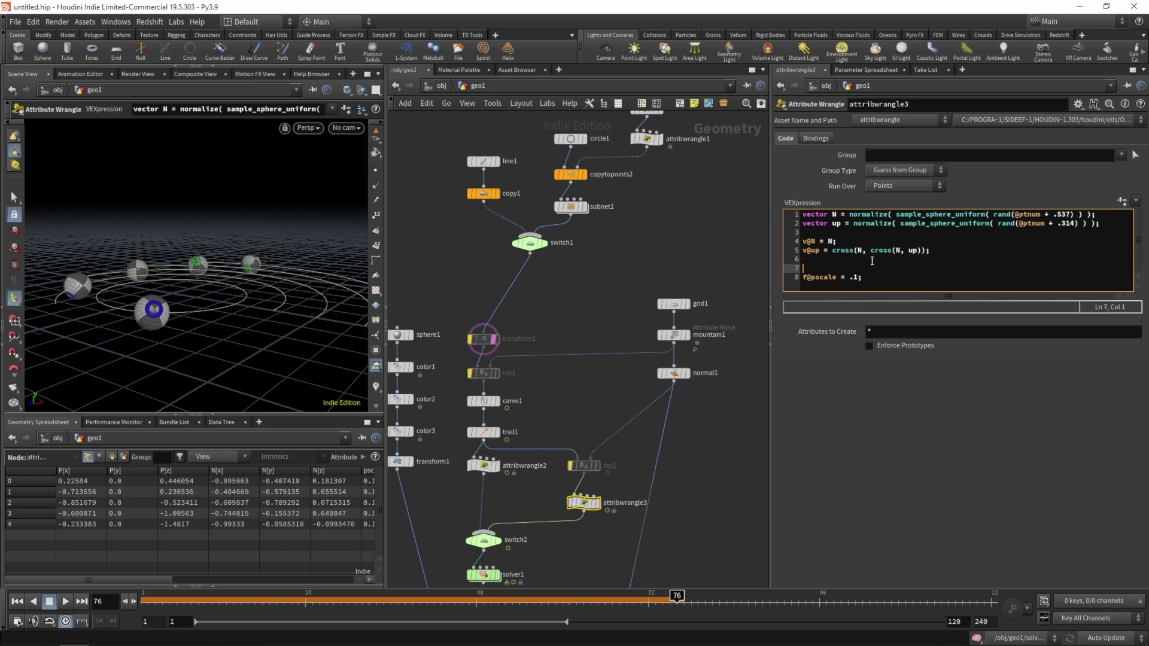
key("Return")
left_click(853, 267)
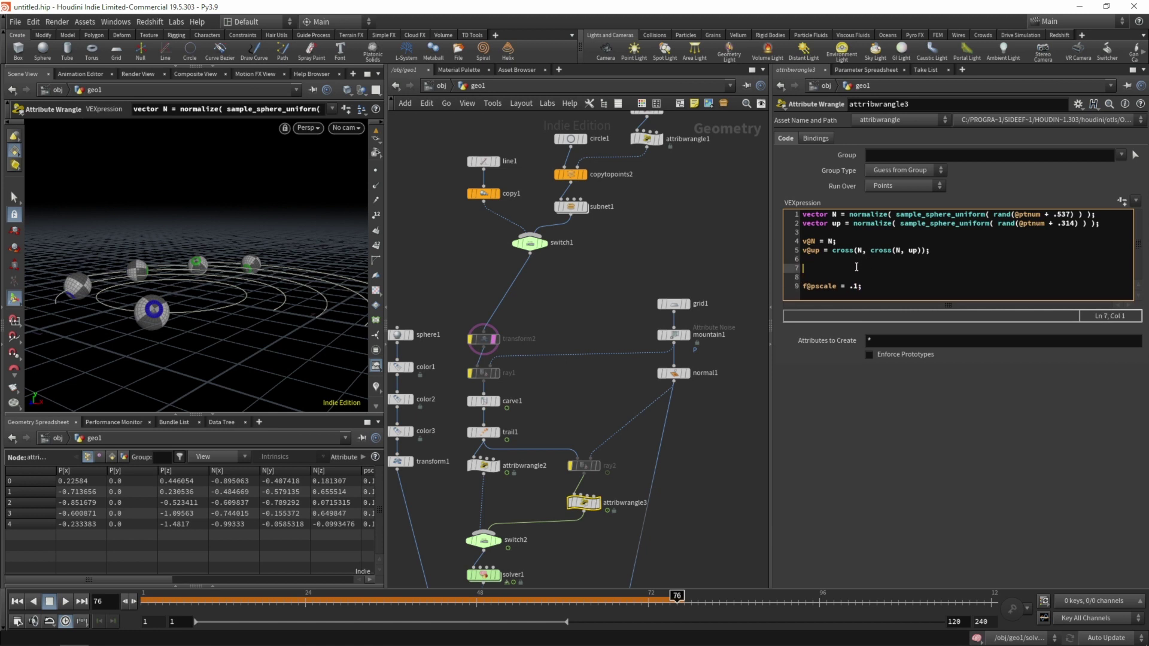
type("float r")
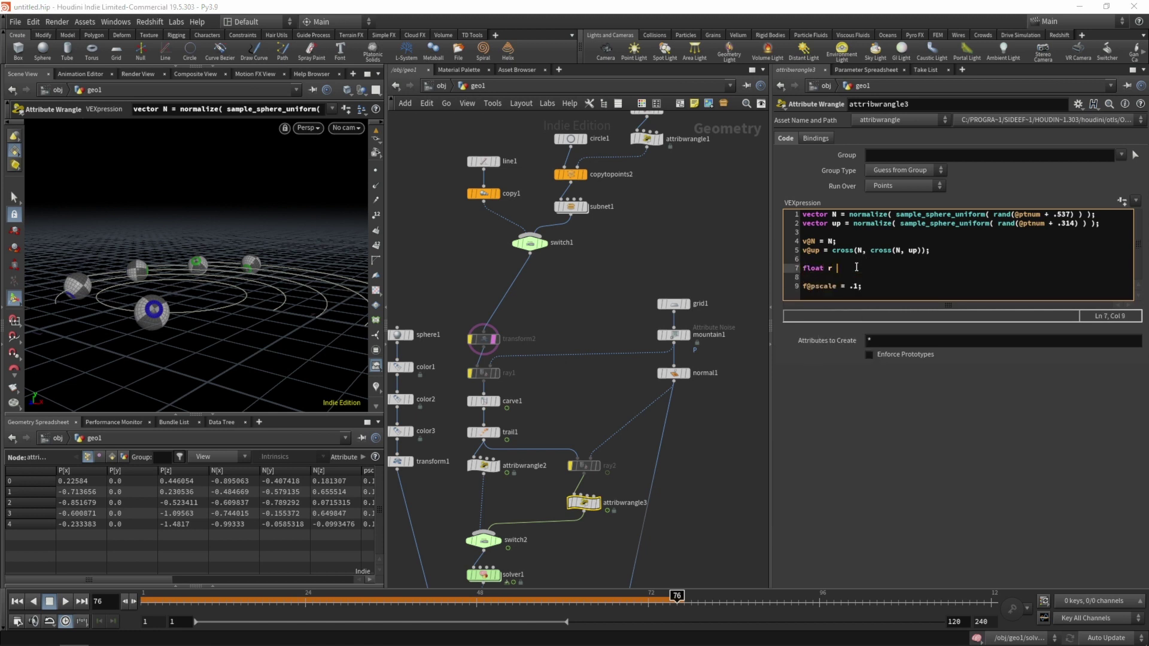
type(" = rand()f@ptnum +)")
left_click(868, 268)
key("BackSpace")
type("i@ptnum +)")
left_click(896, 270)
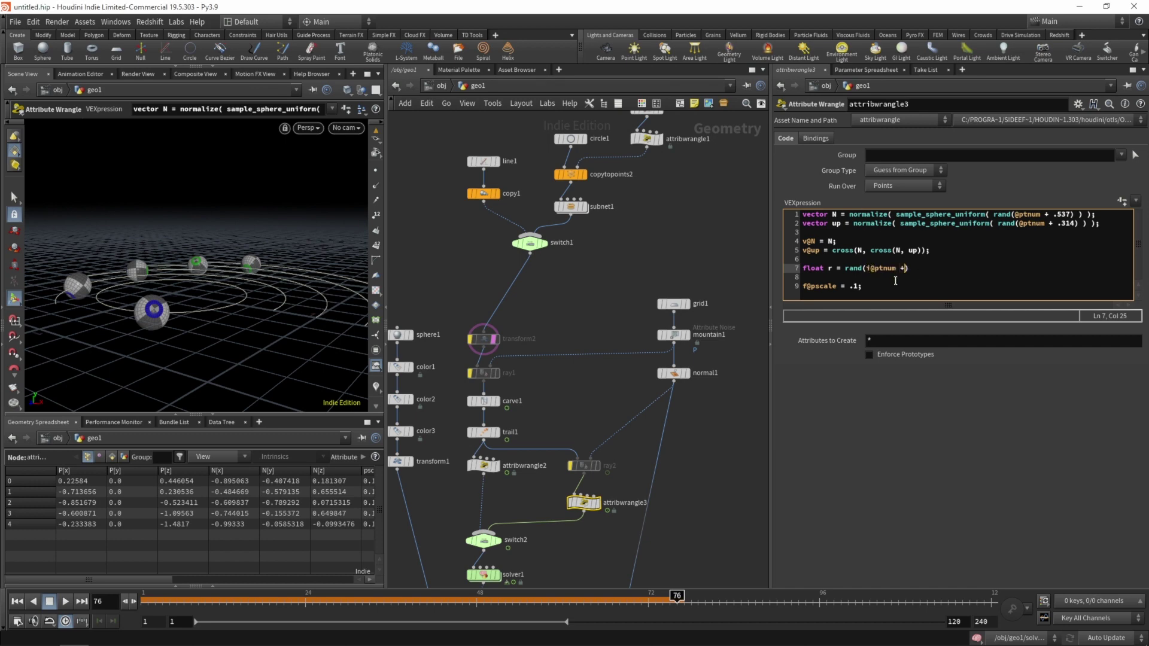
type("+ .3573")
Change the pscale line to f@pscale = fit01(r, .01, .15);.
left_click(850, 286)
type("fit")
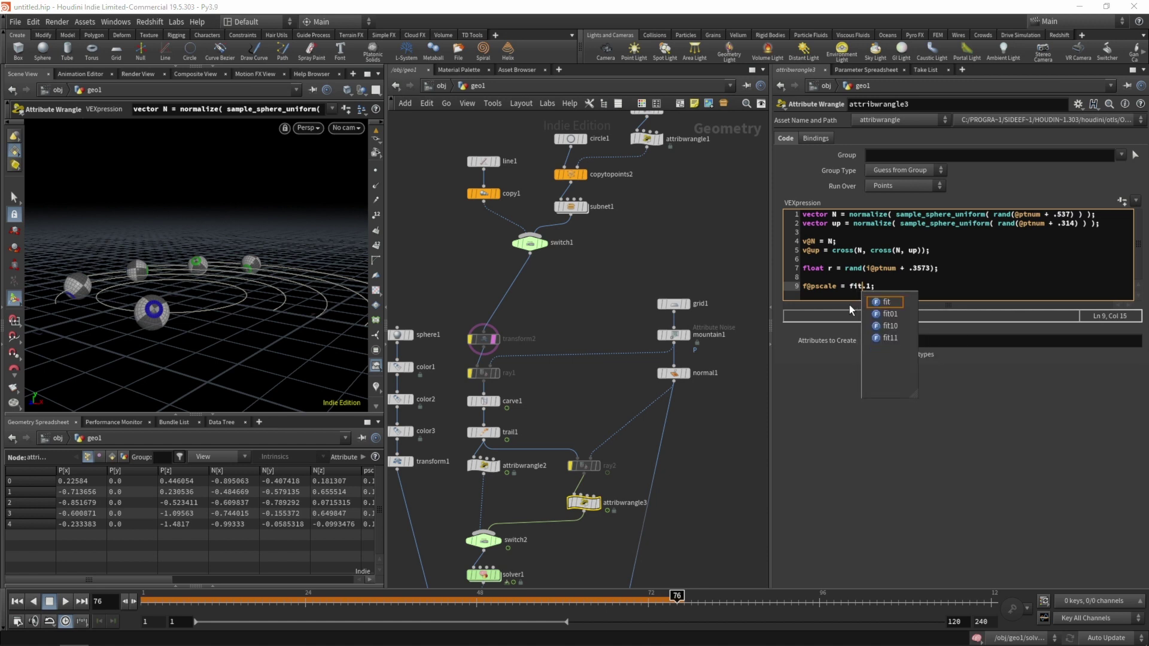
type("01(")
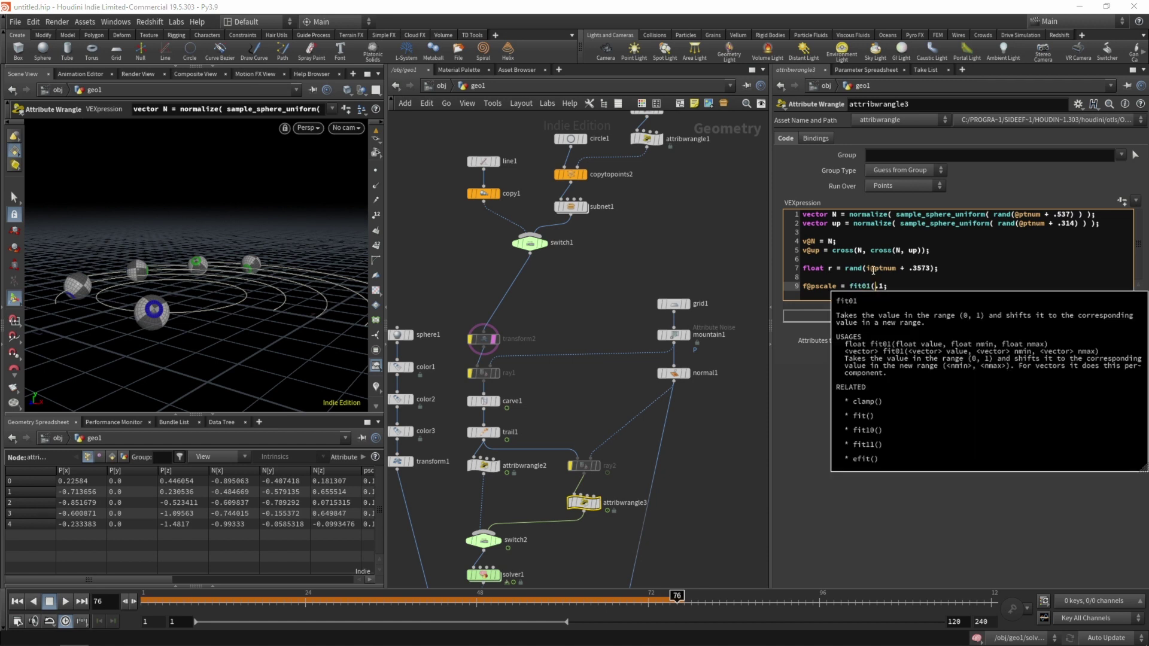
type("r,")
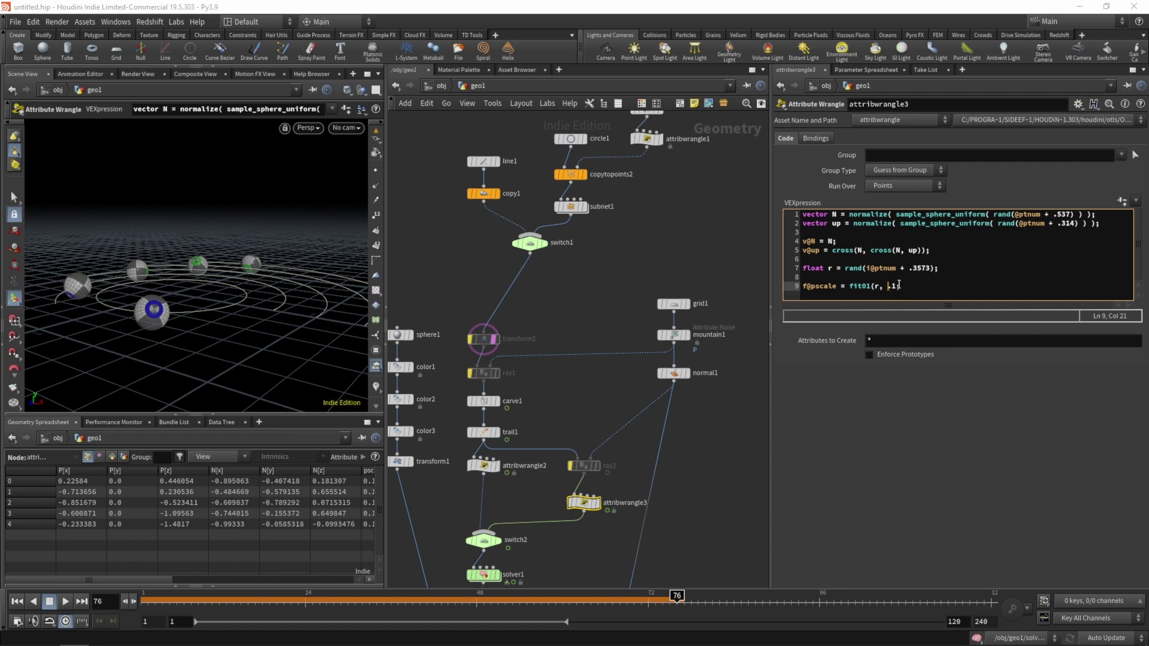
left_click(893, 287)
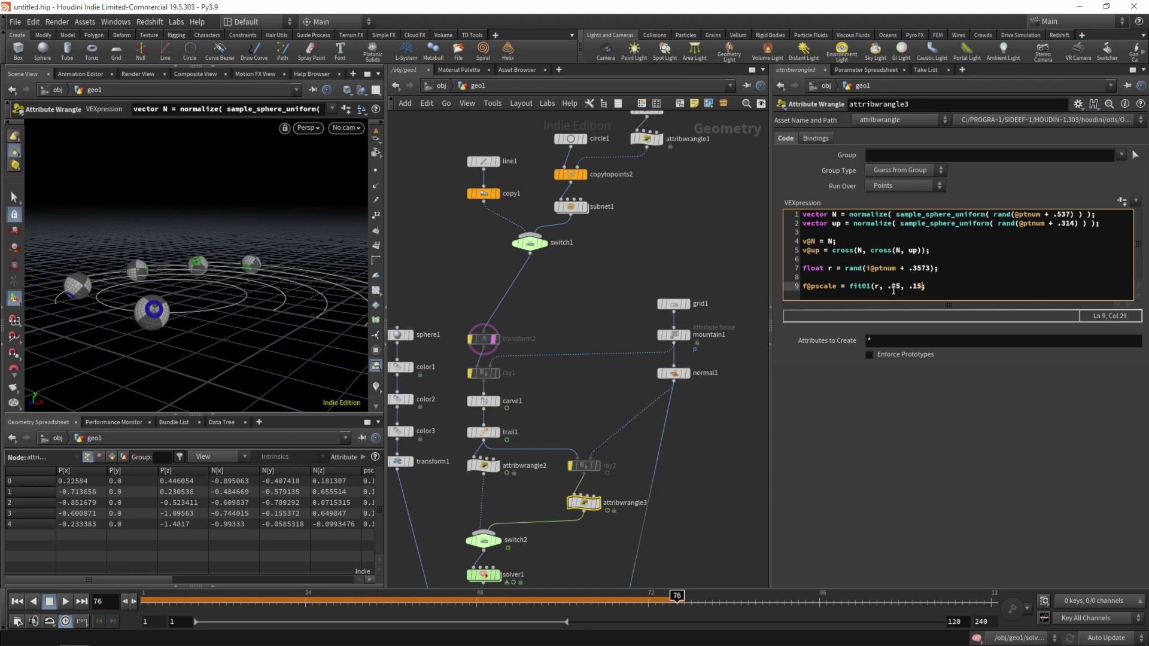
type(");")
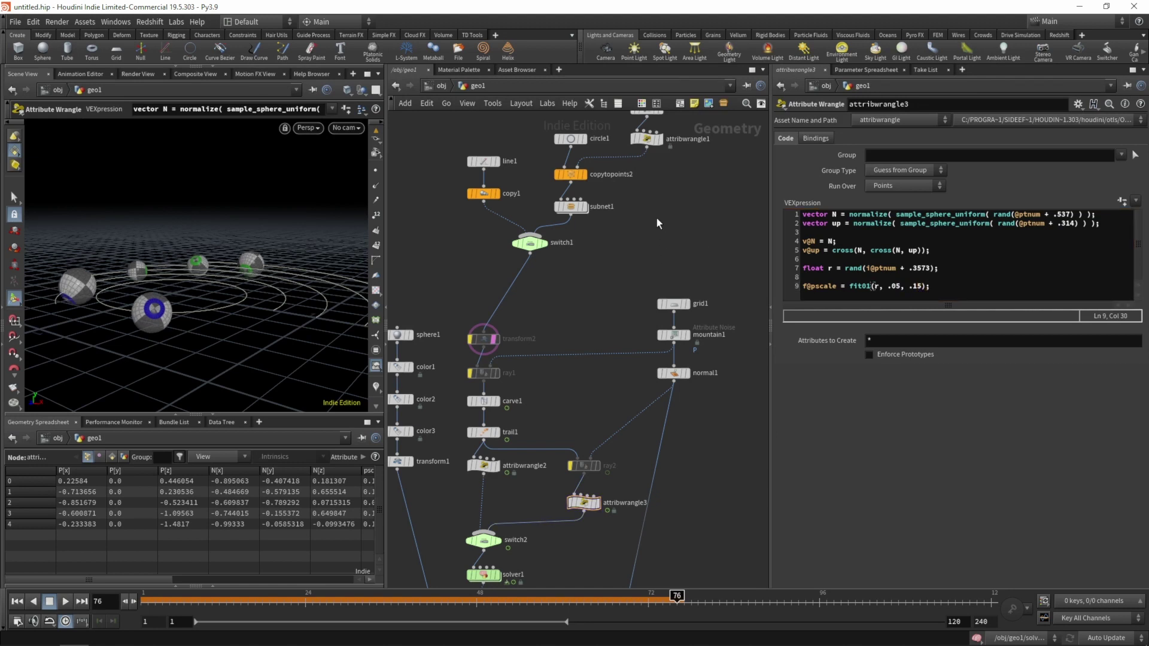
left_click(898, 287)
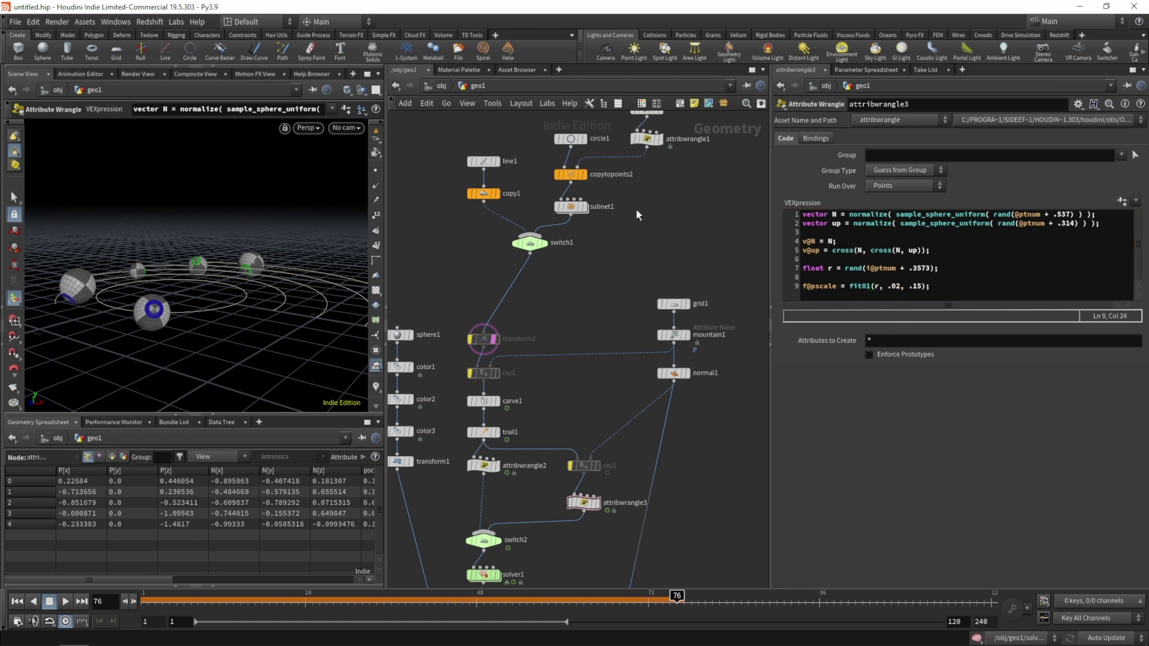
left_click(896, 286)
key("BackSpace")
Finish the minimum pscale value and replay the simulation from frame 1 to check sphere sizes.
type("1")
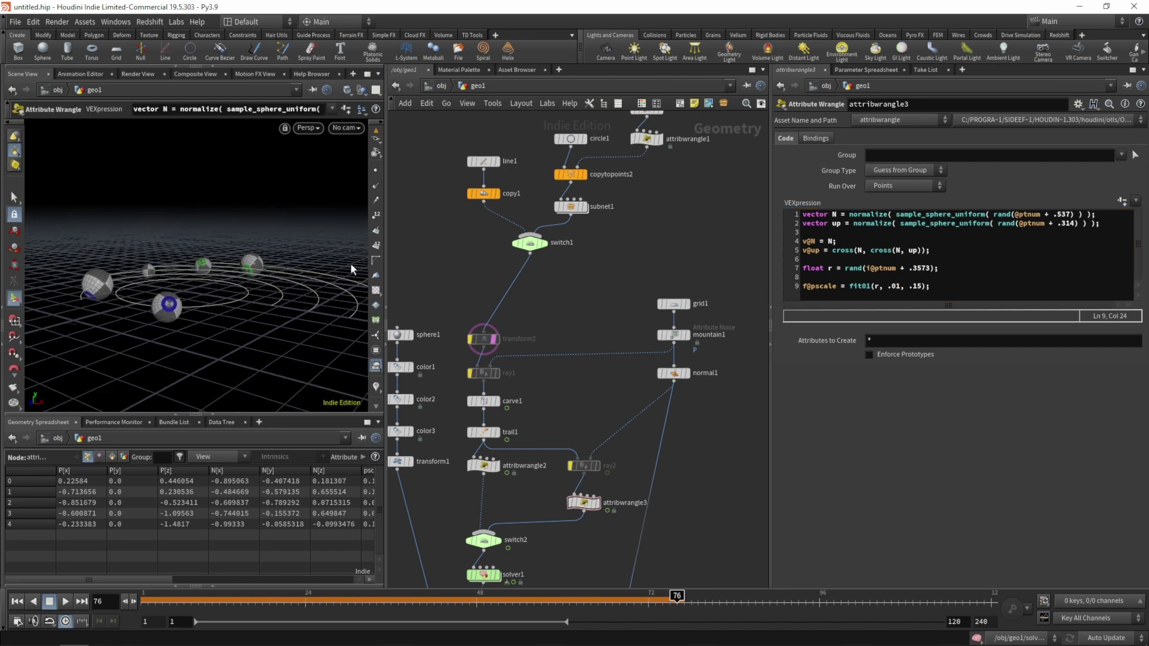
key("ctrl+Up")
key("Escape")
left_click_drag(261, 275, 226, 308)
key("Return")
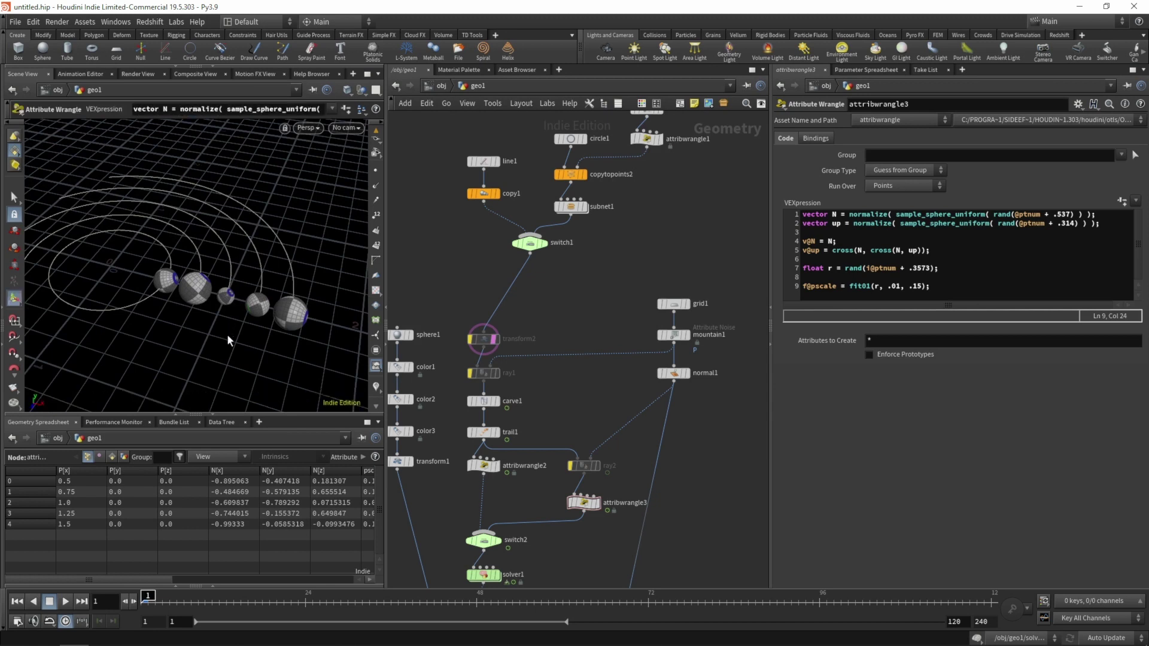
key("Up")
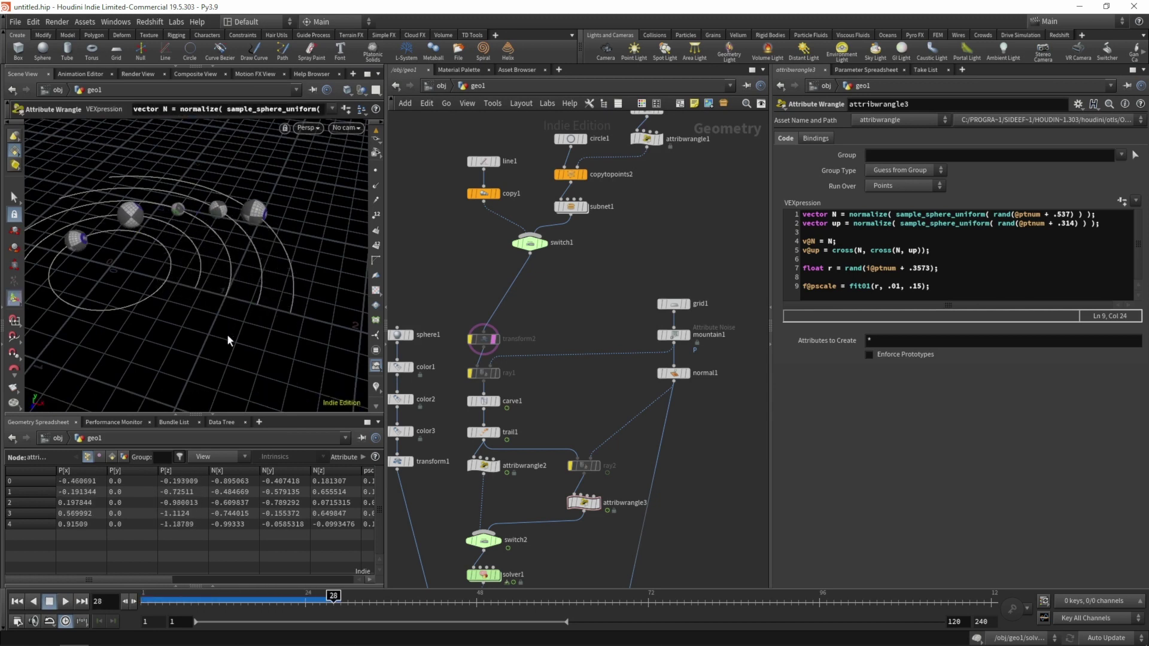
key("Up")
key("ctrl+Up")
Reposition ray2 directly below attribwrangle3.
middle_click_drag(555, 390, 578, 281)
left_click(615, 363)
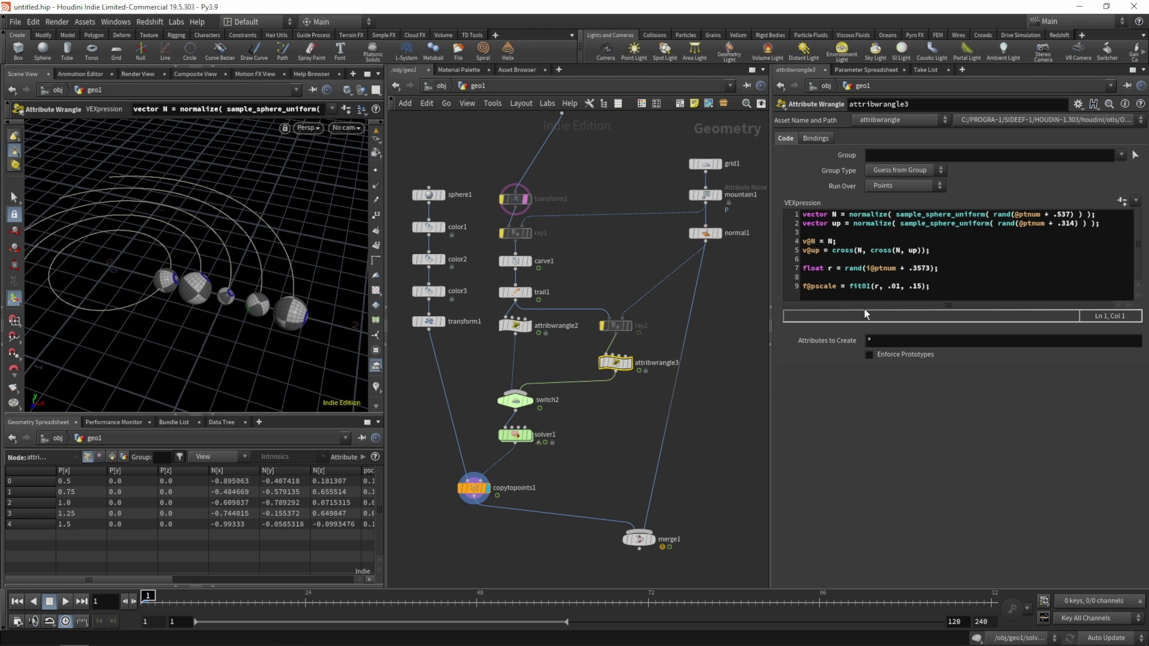
mouse_move(616, 323)
mouse_move(616, 325)
left_mouse_down()
mouse_move(637, 305)
mouse_move(634, 344)
mouse_move(637, 318)
mouse_move(615, 339)
mouse_move(634, 352)
mouse_move(608, 317)
mouse_move(620, 333)
left_mouse_up()
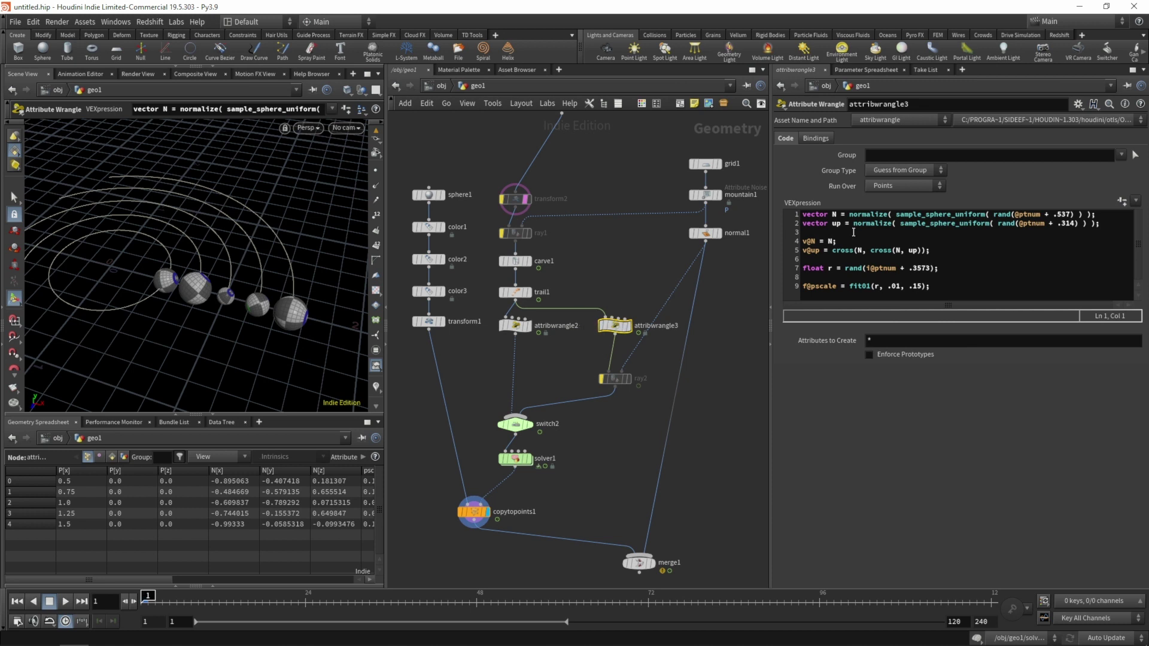
Begin a new line in attribwrangle3's code assigning v@sN = {0,.
left_click(945, 251)
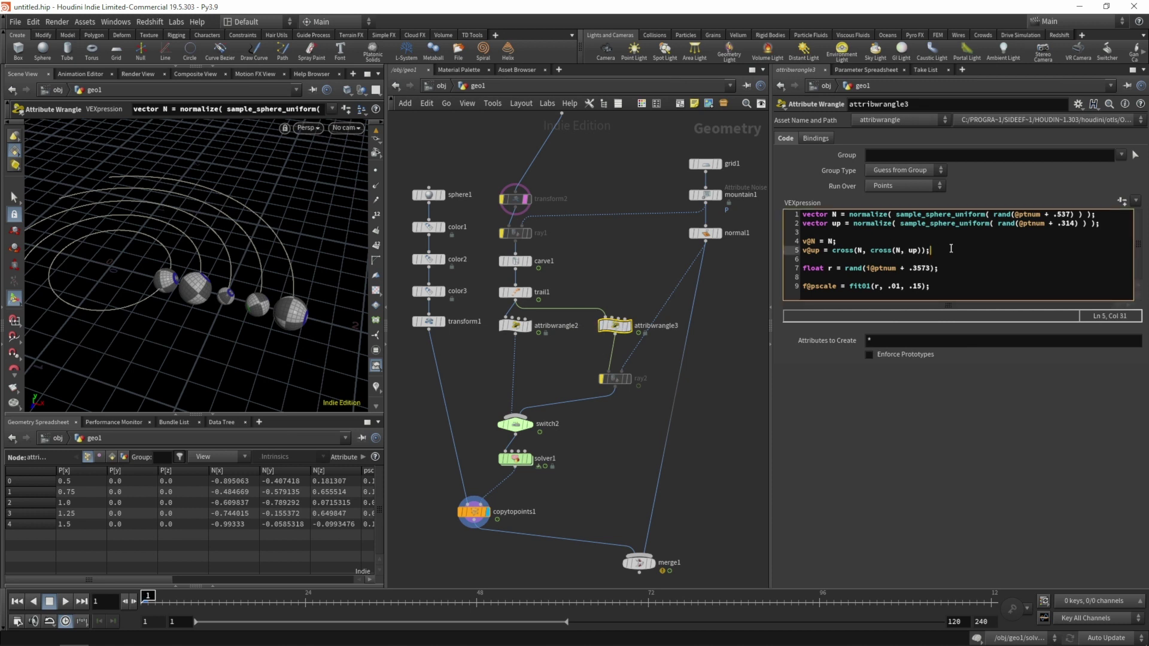
key("Return")
key("Return")
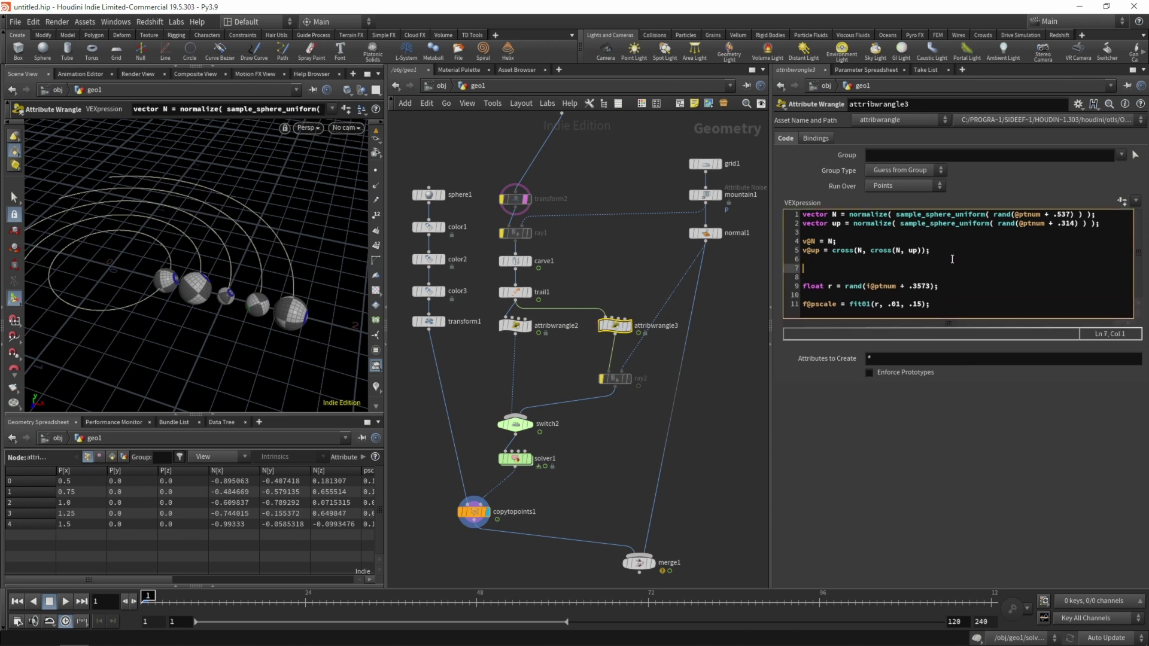
type("v@sN =")
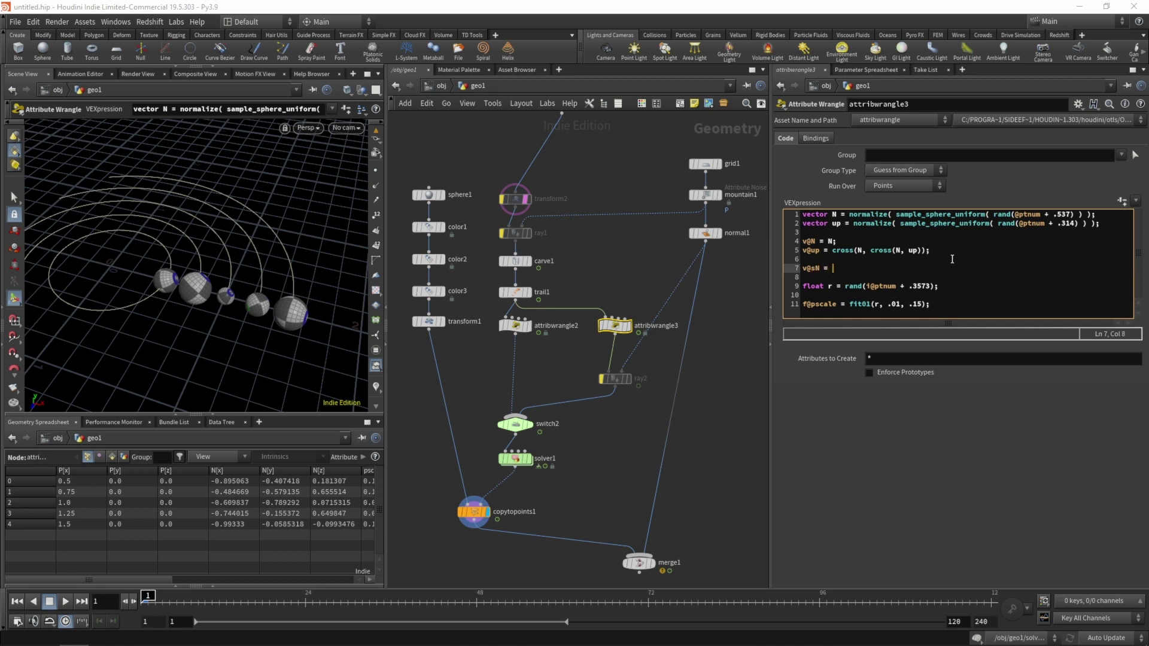
type(" {")
type("}")
type("0,")
Preview the animation from switch2, then return to frame 1.
left_click(512, 423)
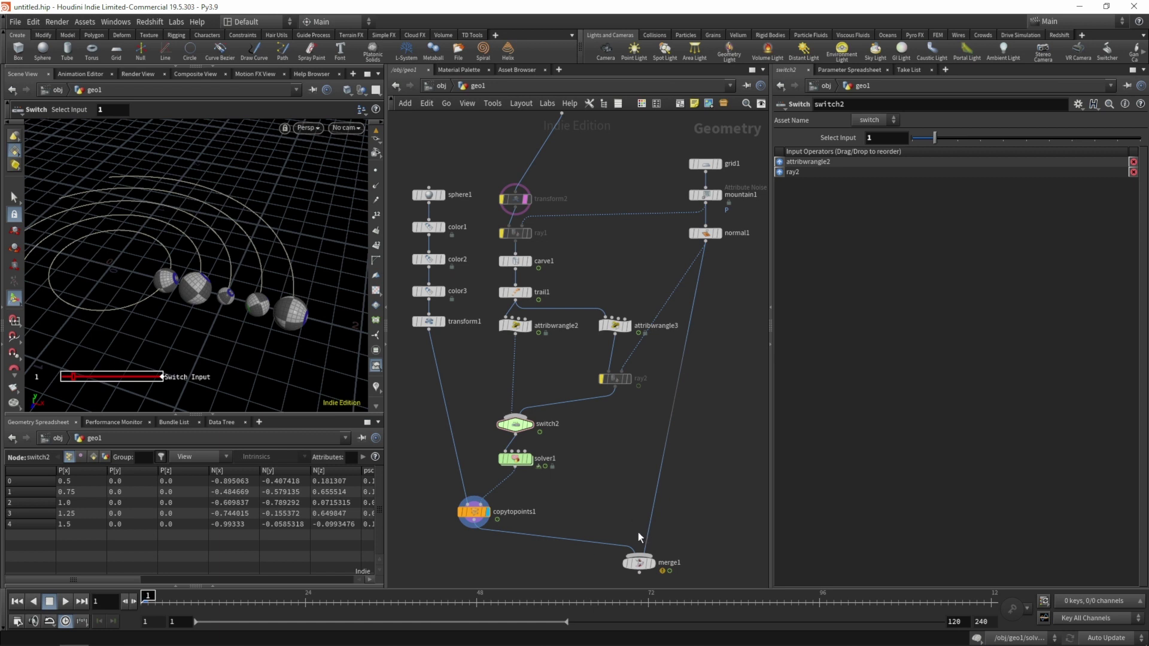
key("Up")
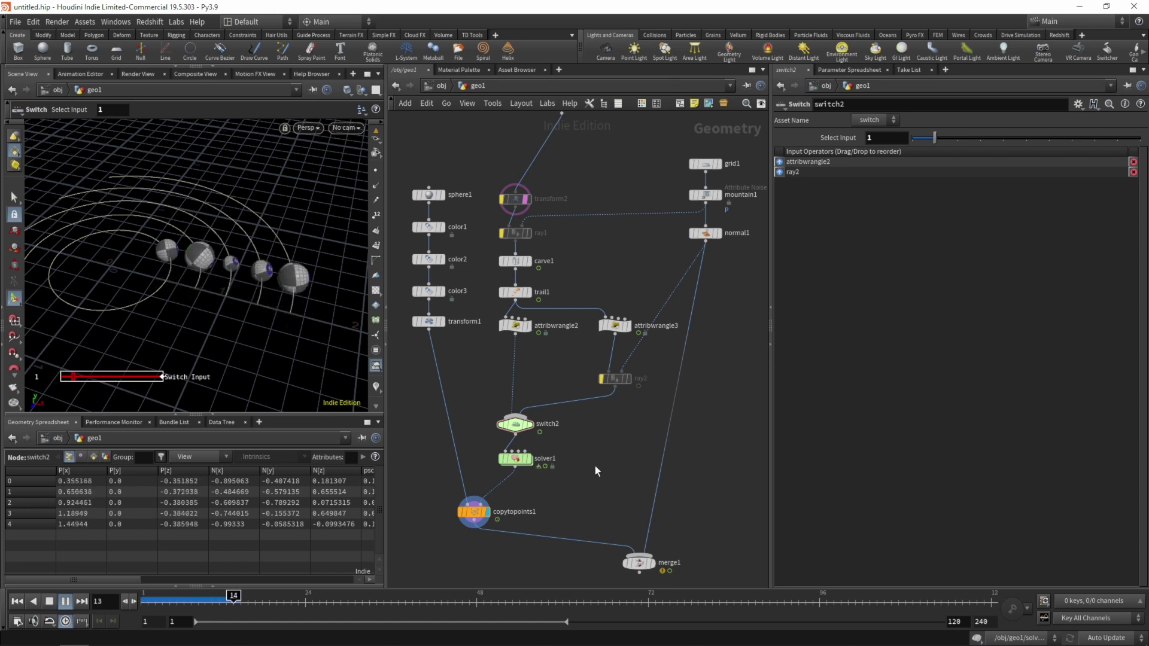
key("ctrl+Up")
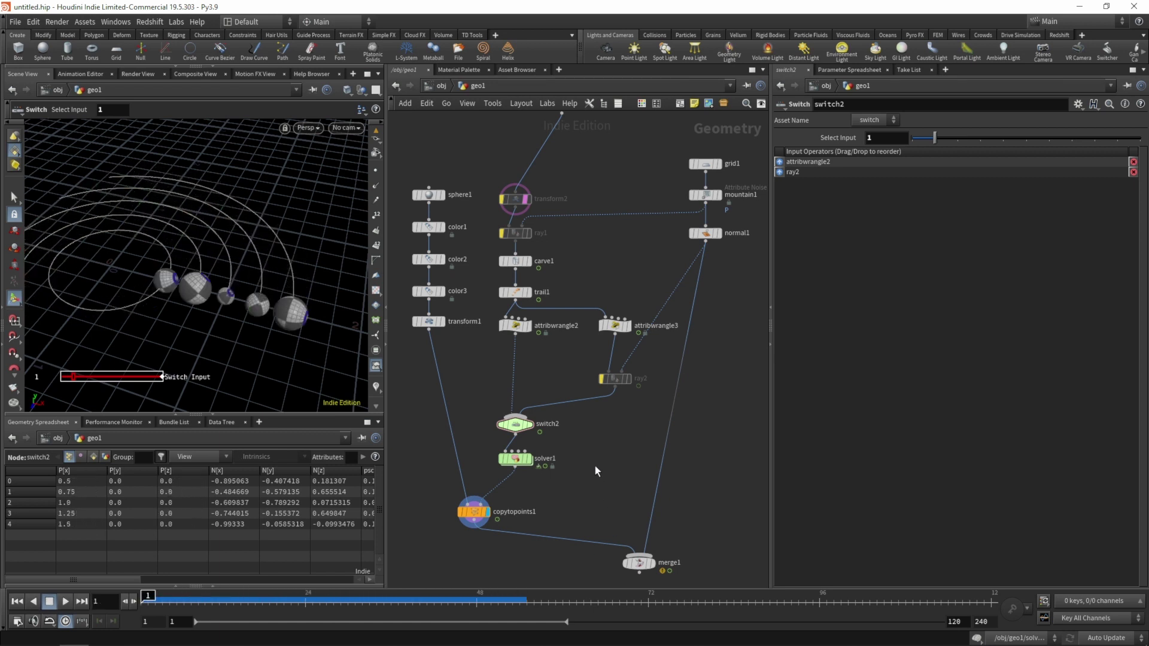
Lower carve1's First U key at frame 60 to 0.5 and replay the animation.
left_click(515, 261)
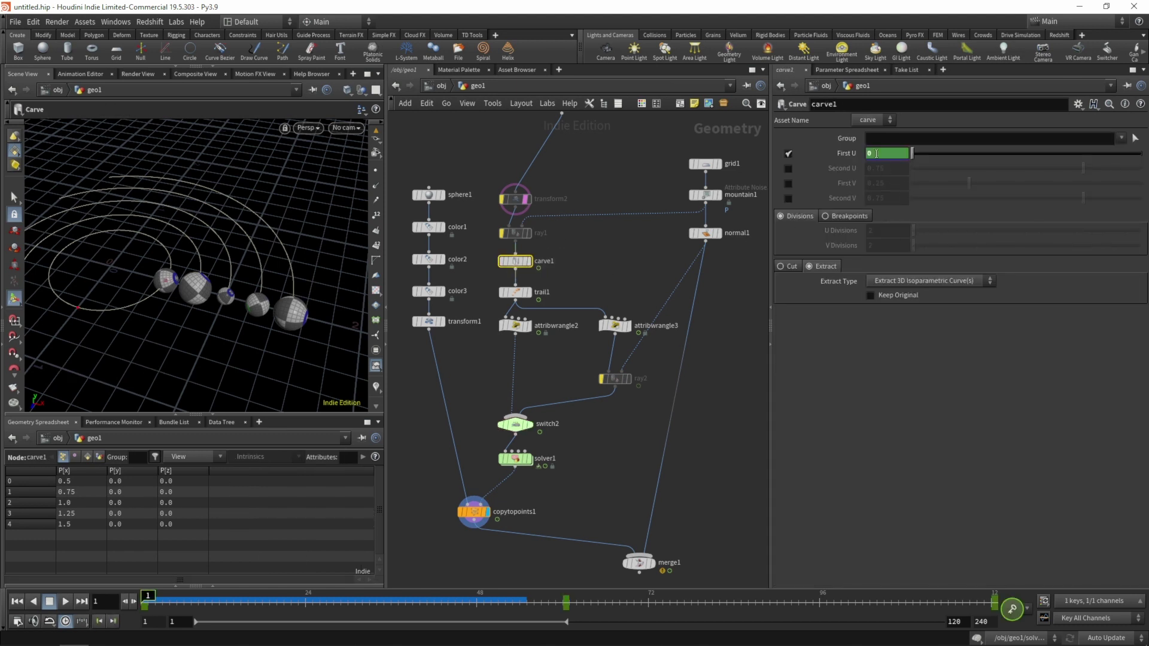
key("v")
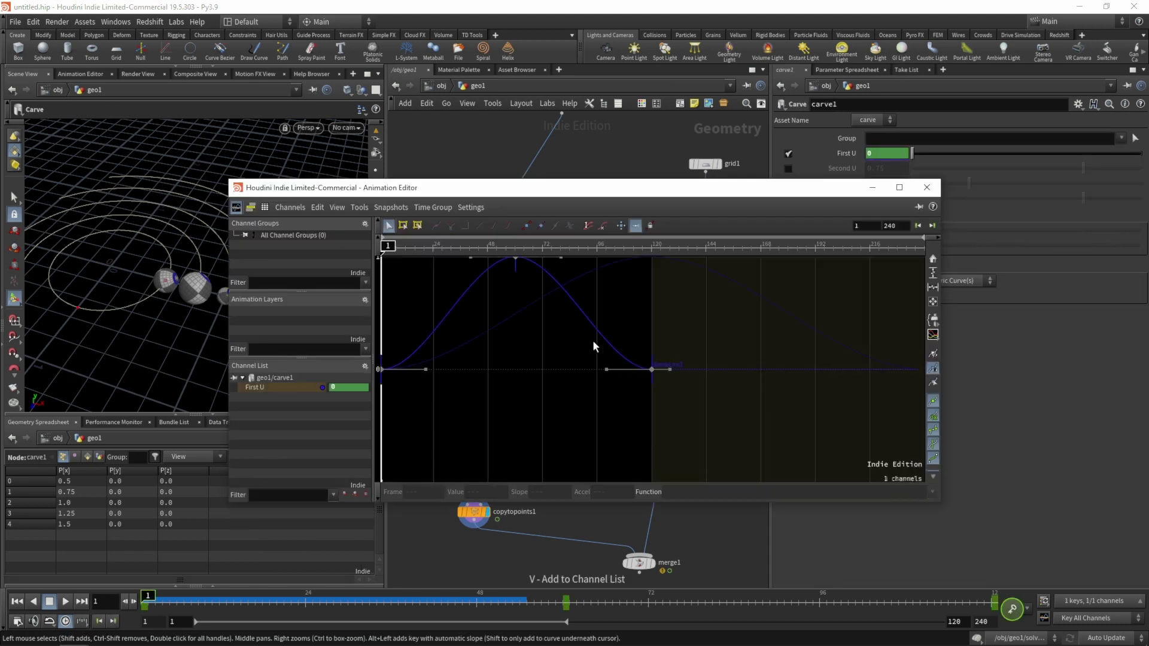
left_click(522, 307)
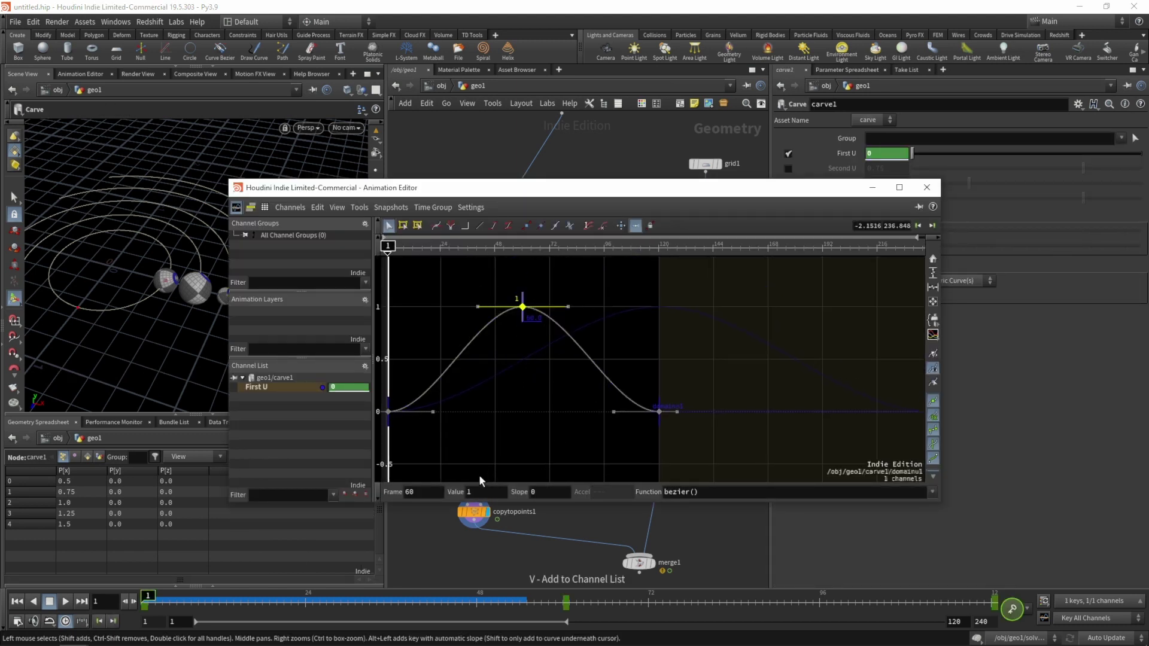
left_click(482, 491)
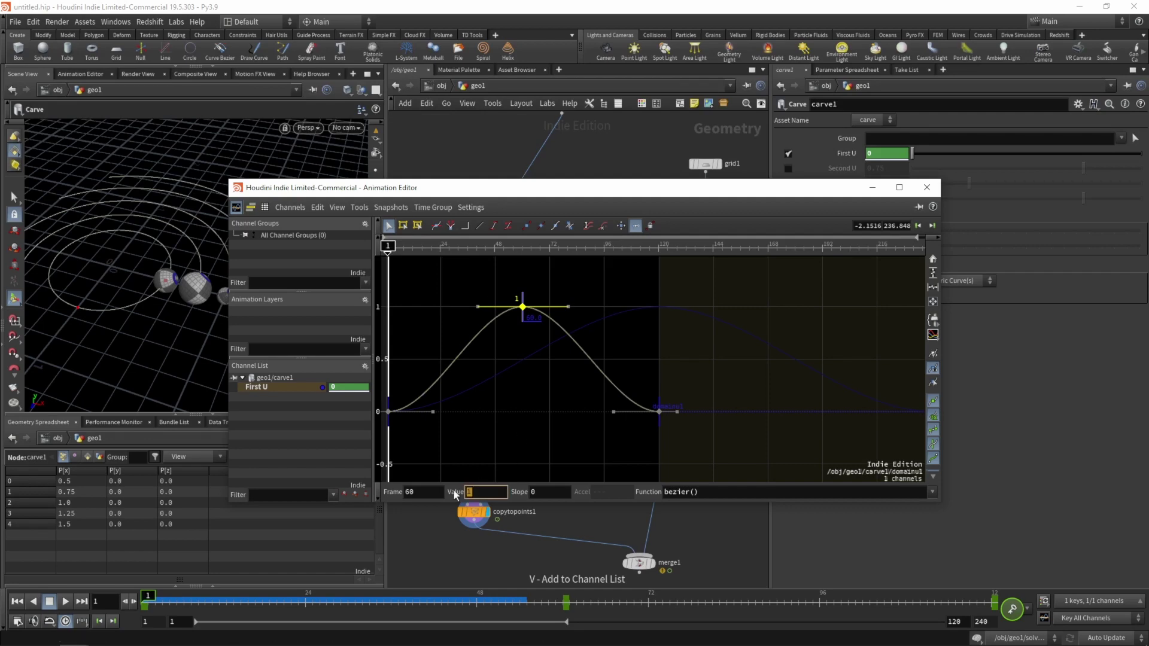
type("0.5")
key("Return")
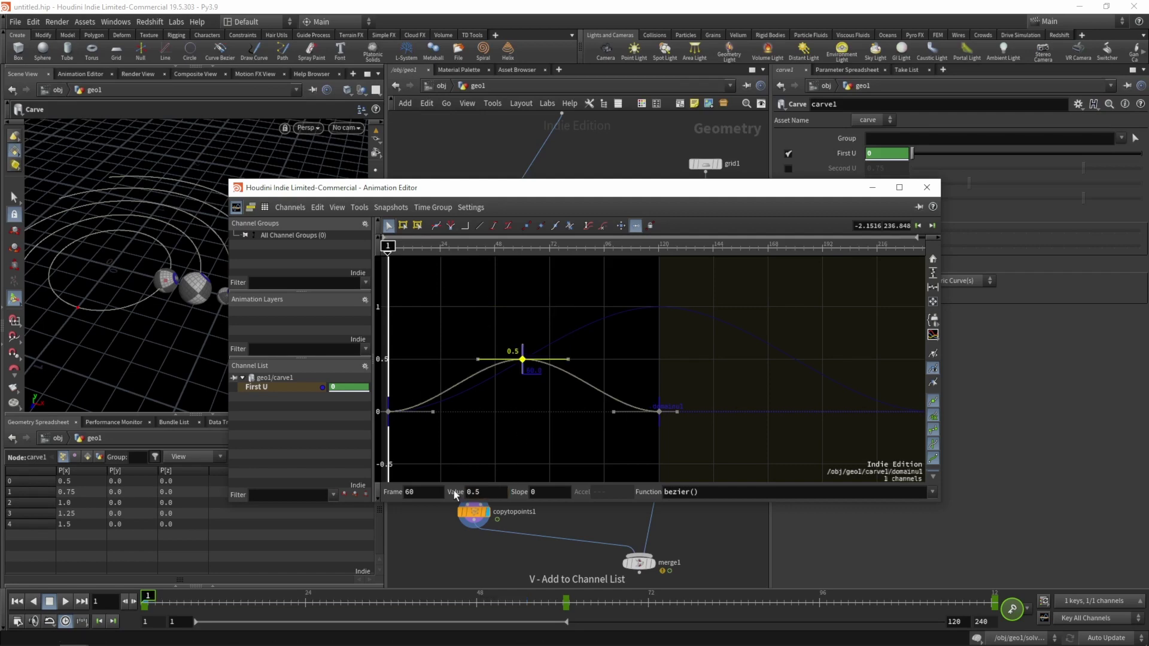
left_click(926, 187)
left_click(601, 270)
key("Up")
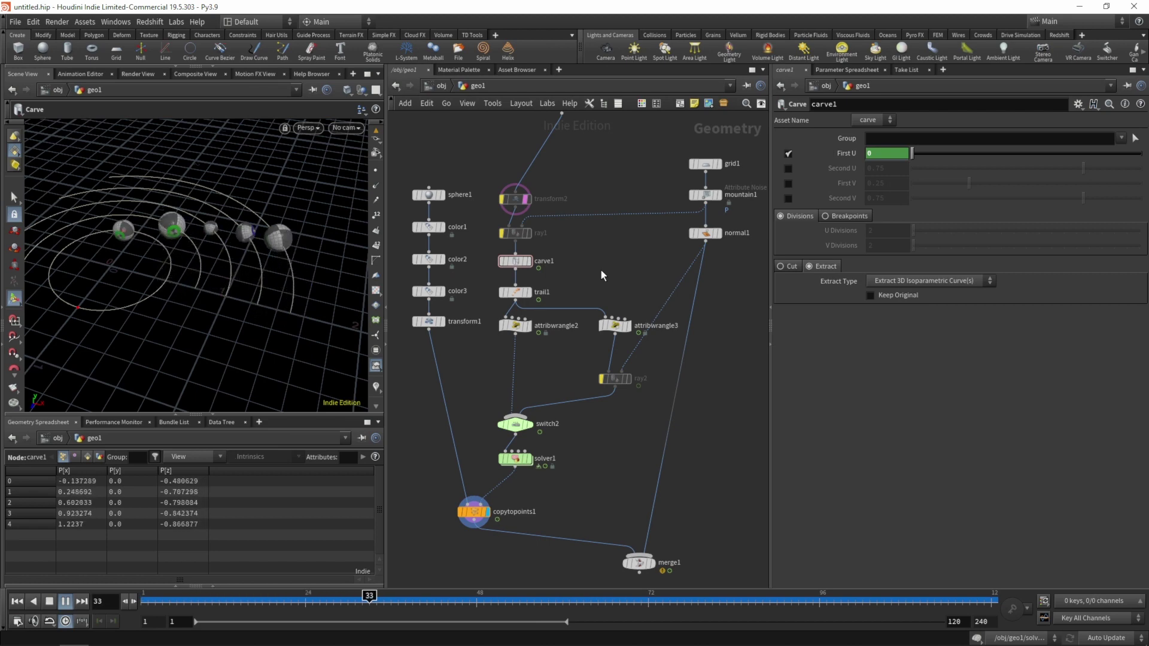
key("Up")
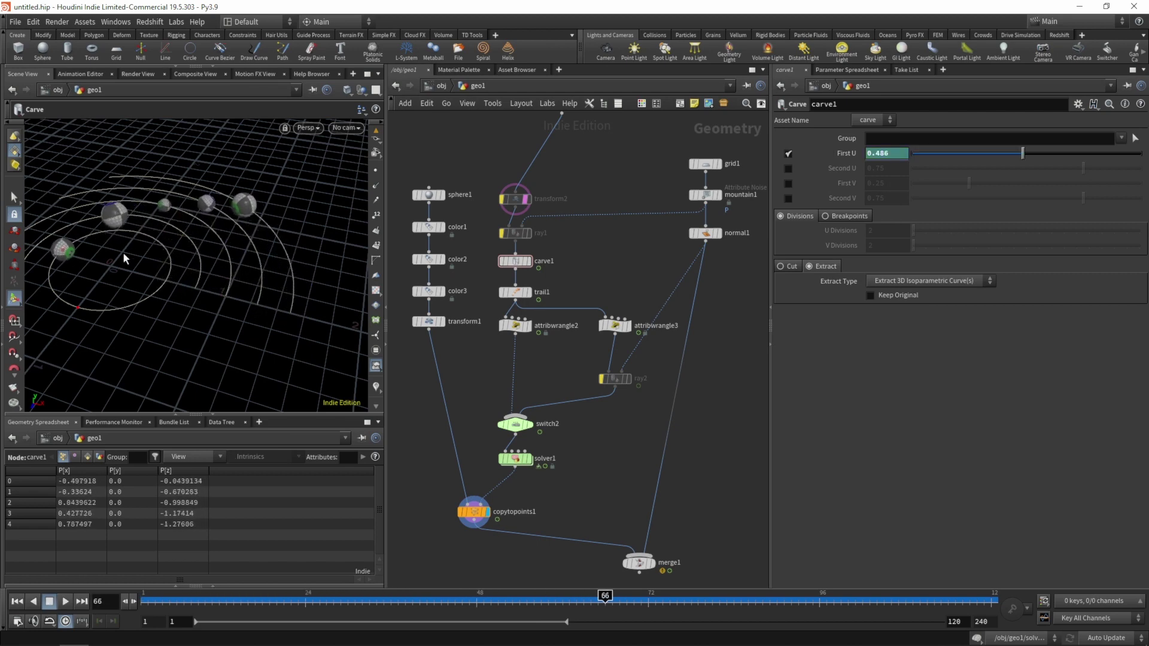
key("Escape")
left_click_drag(123, 259, 185, 247)
key("Return")
key("Up")
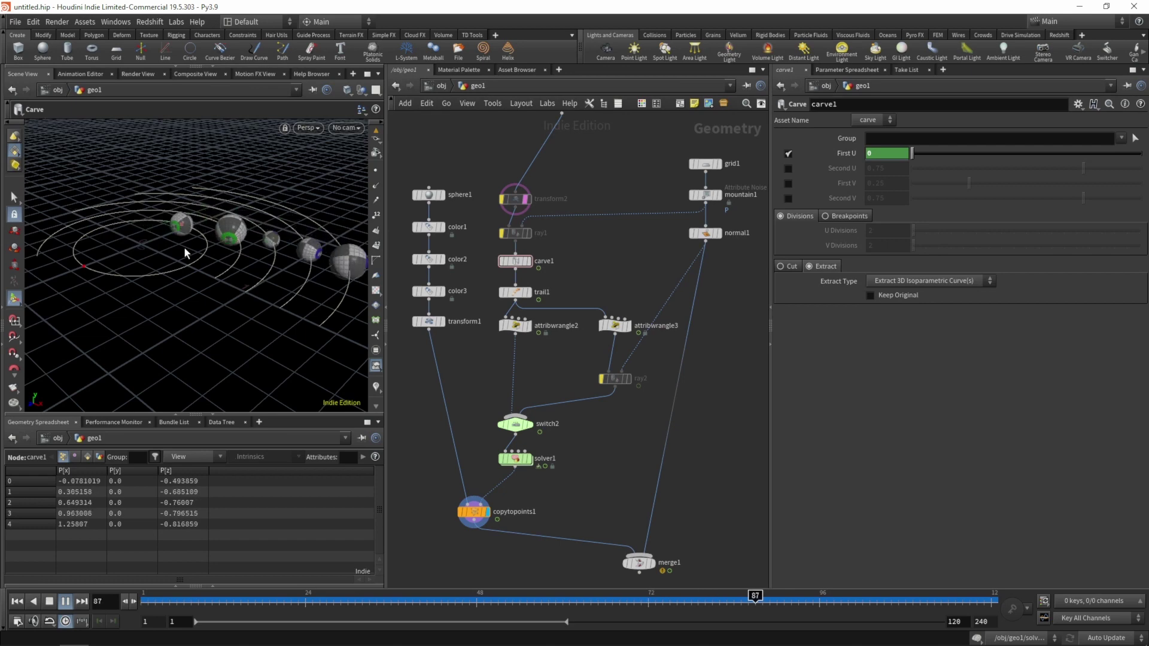
key("Escape")
key("ctrl+Up")
left_click_drag(238, 287, 256, 276)
key("Return")
middle_click_drag(620, 179, 616, 271)
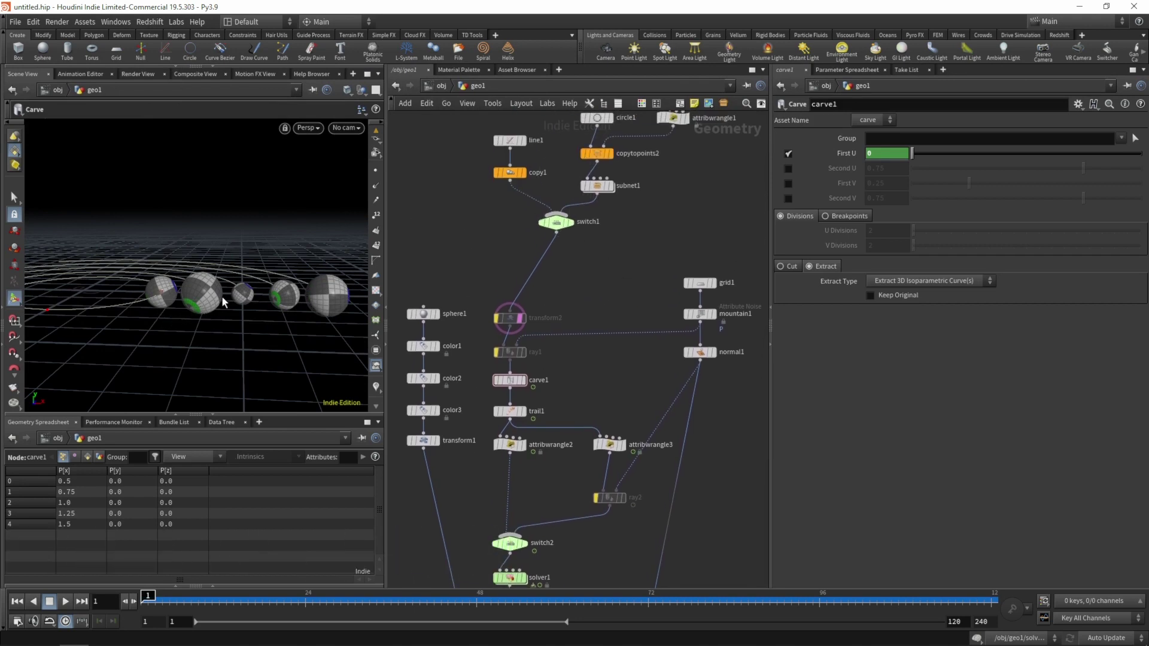
Stack grid1, mountain1 and normal1 in a column, bypass mountain1 and display the flat grid1.
middle_click_drag(630, 286, 594, 319)
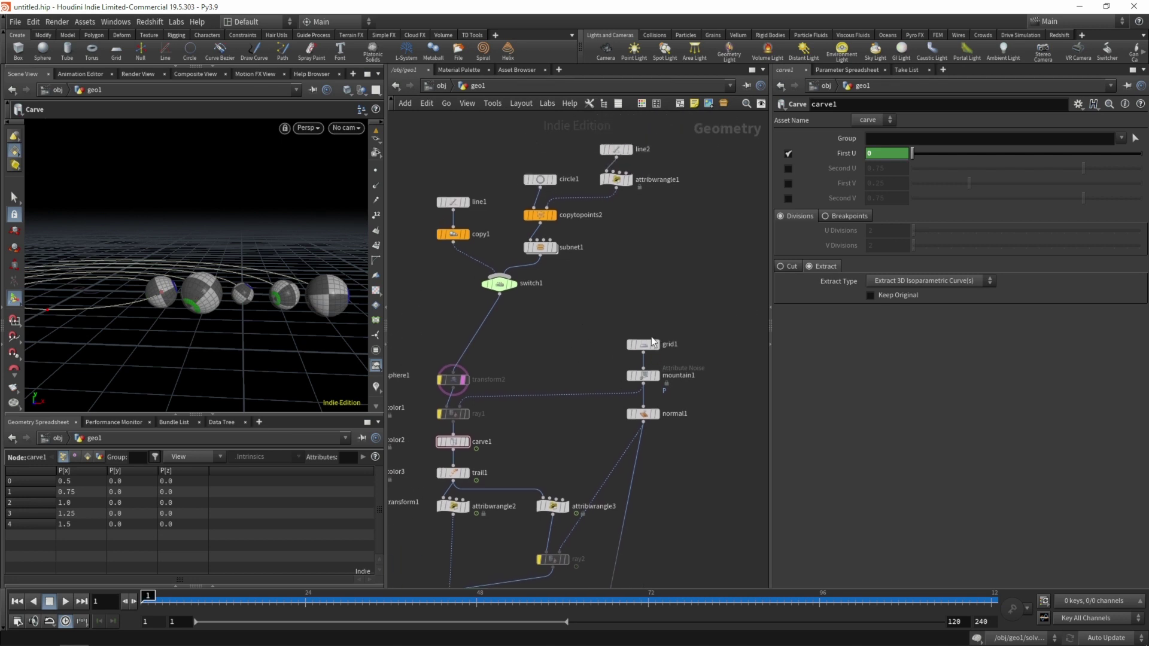
left_click_drag(648, 338, 689, 255)
left_click_drag(644, 376, 686, 313)
left_click_drag(643, 414, 687, 357)
mouse_move(689, 316)
left_click_drag(688, 316, 687, 306)
mouse_move(687, 359)
left_click_drag(688, 361, 687, 350)
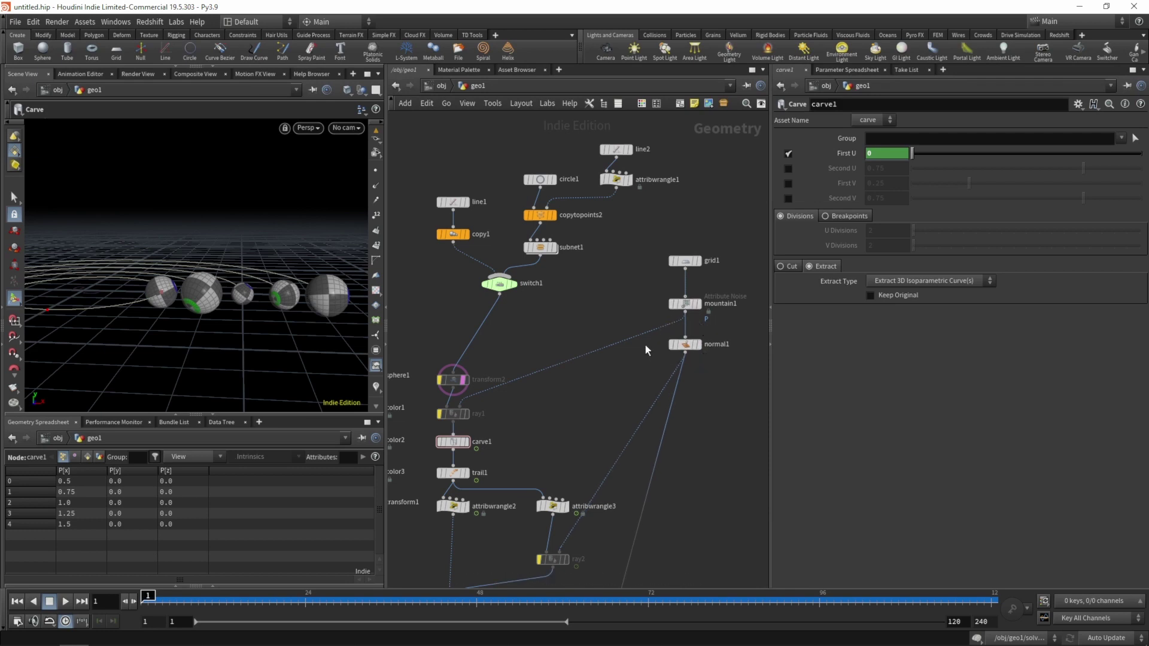
left_click(673, 305)
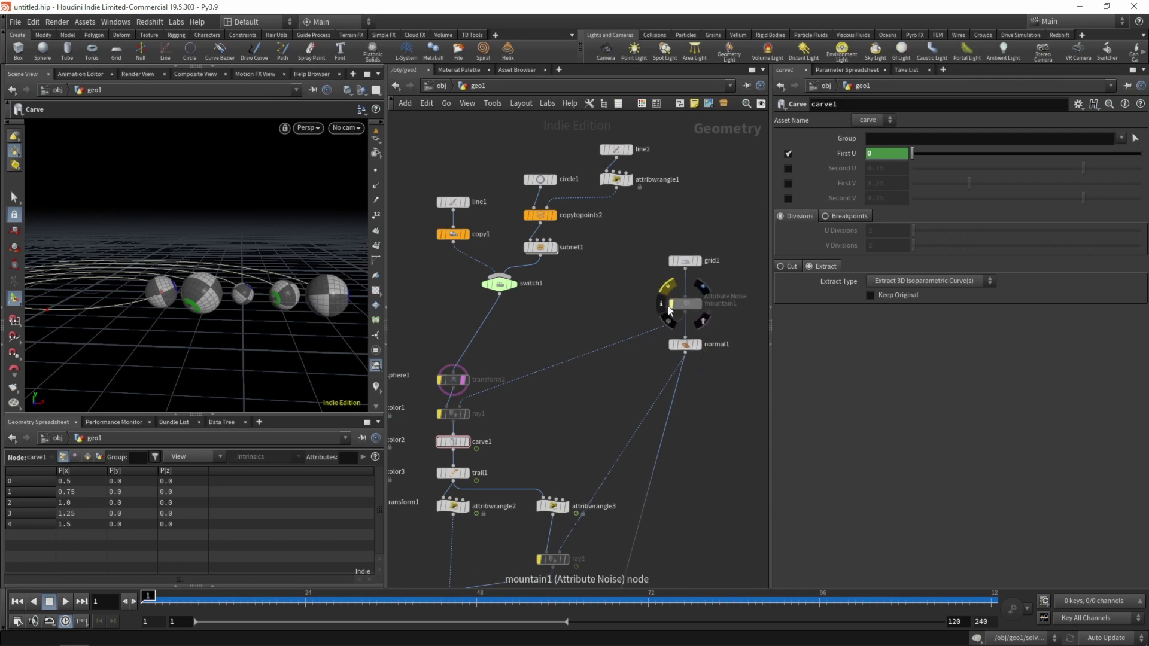
left_click(701, 264)
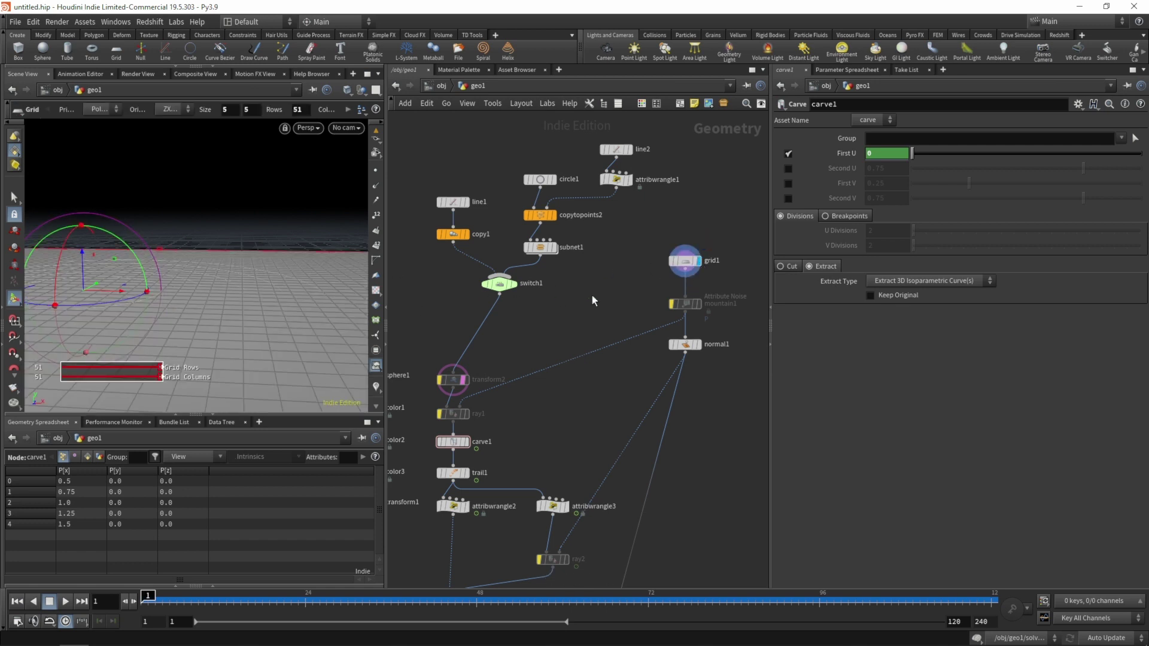
Line up transform2, ray1 and carve1, and begin wiring normal1 toward ray1's second input.
mouse_move(450, 381)
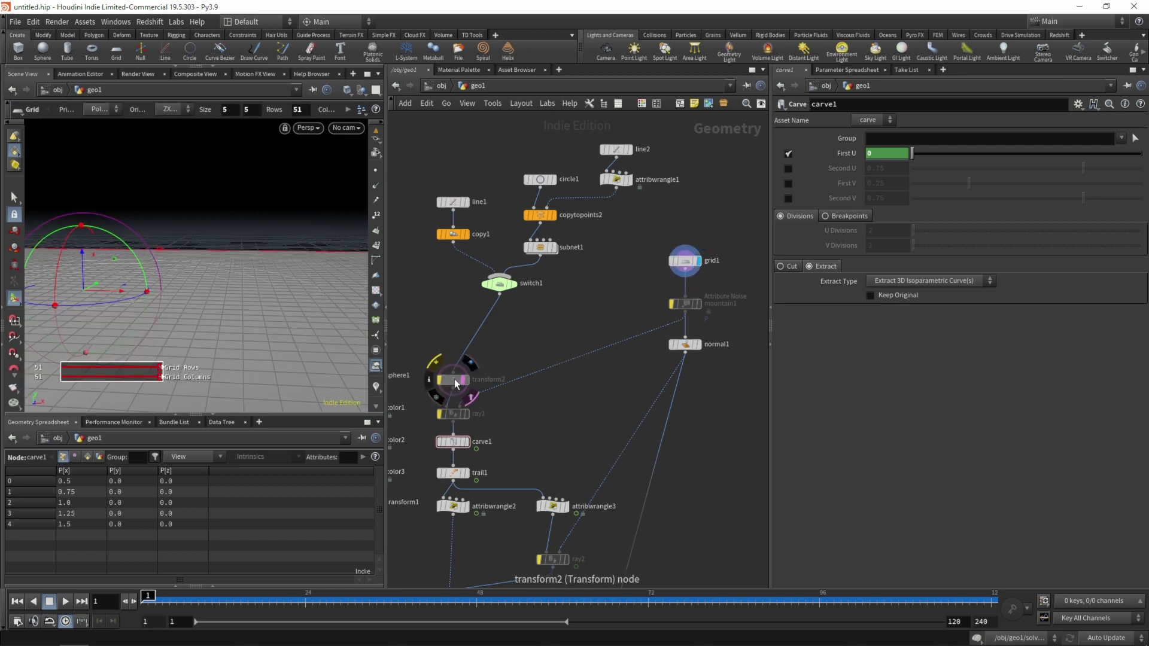
left_click_drag(455, 378, 454, 355)
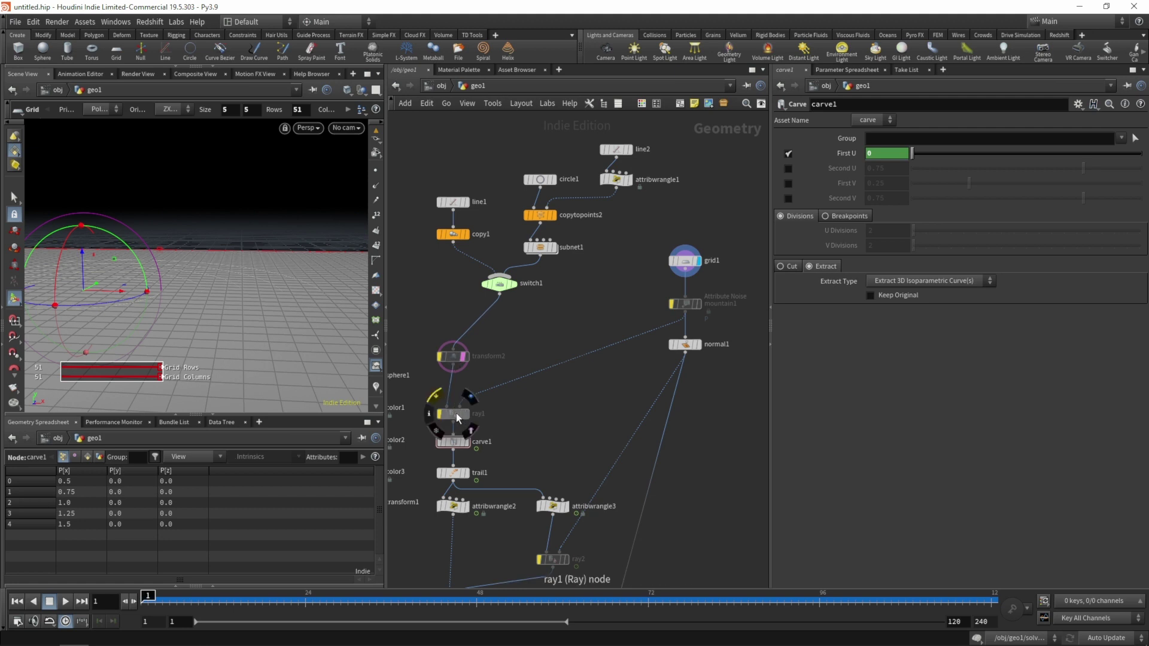
left_click_drag(455, 412, 455, 394)
mouse_move(454, 443)
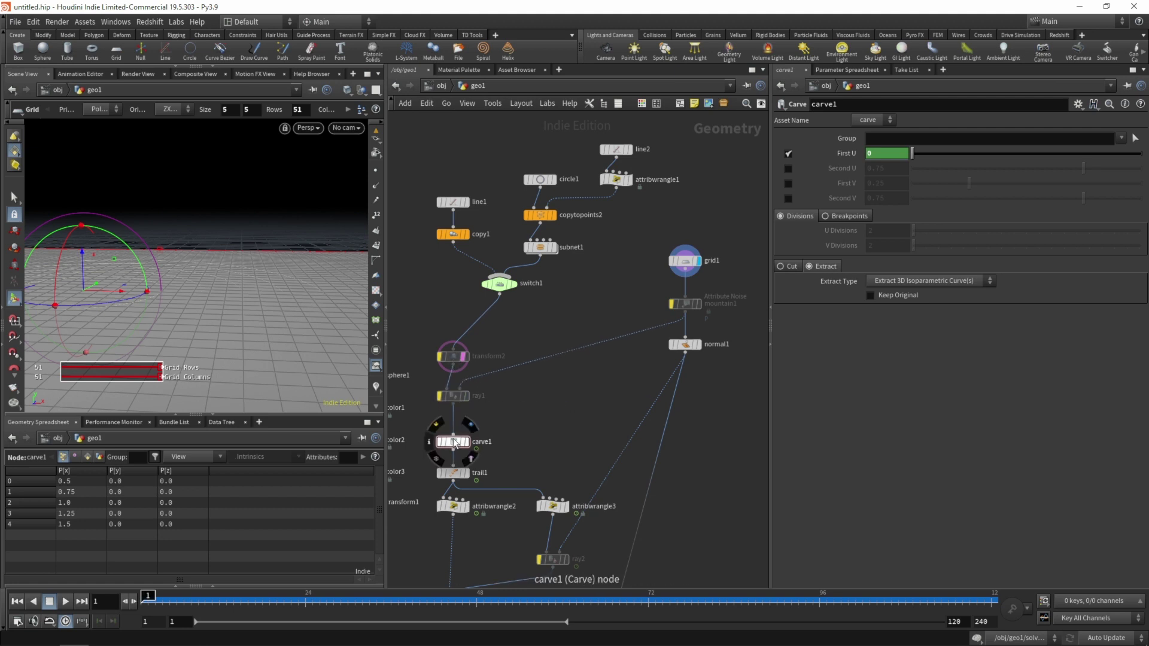
left_click_drag(454, 444, 454, 433)
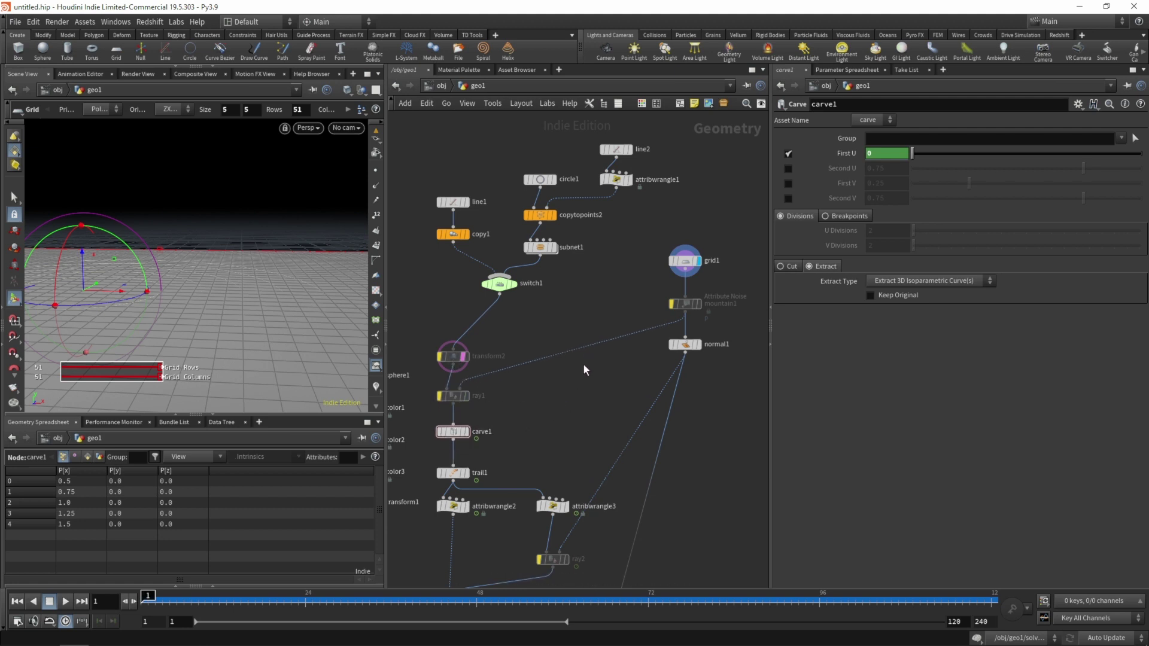
middle_click_drag(583, 366, 588, 291)
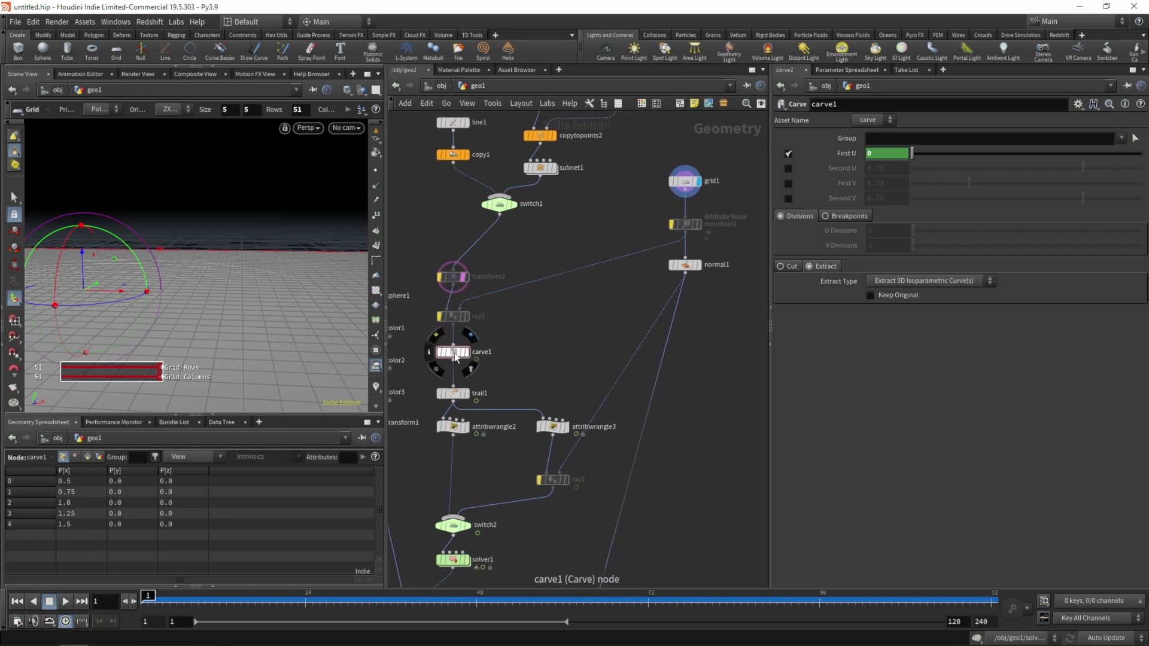
left_click_drag(456, 356, 455, 365)
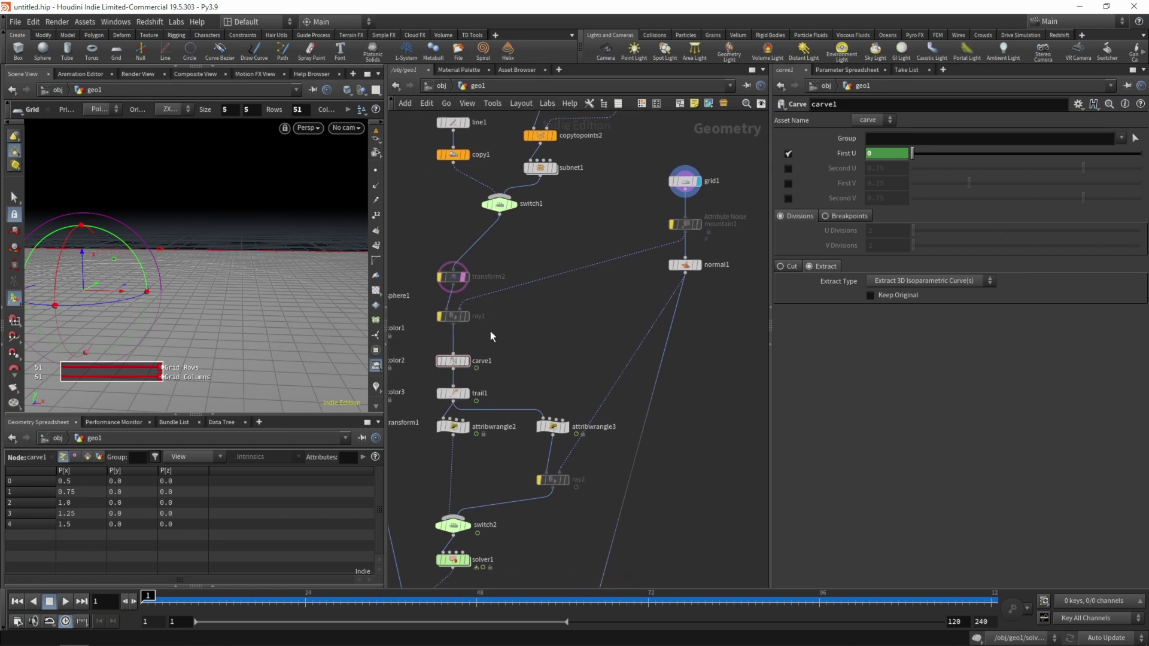
mouse_move(439, 321)
left_click_drag(458, 310, 684, 273)
Connect normal1 into ray1 and have ray1 import the sN point attribute from its hits.
left_click(453, 316)
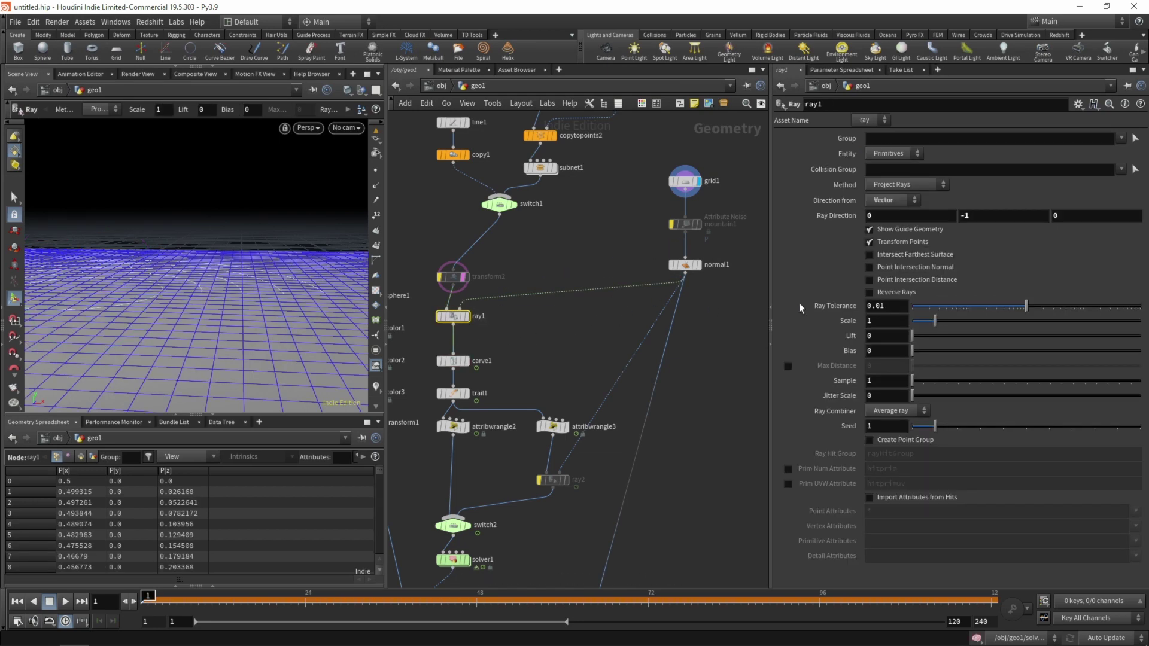
left_click(870, 498)
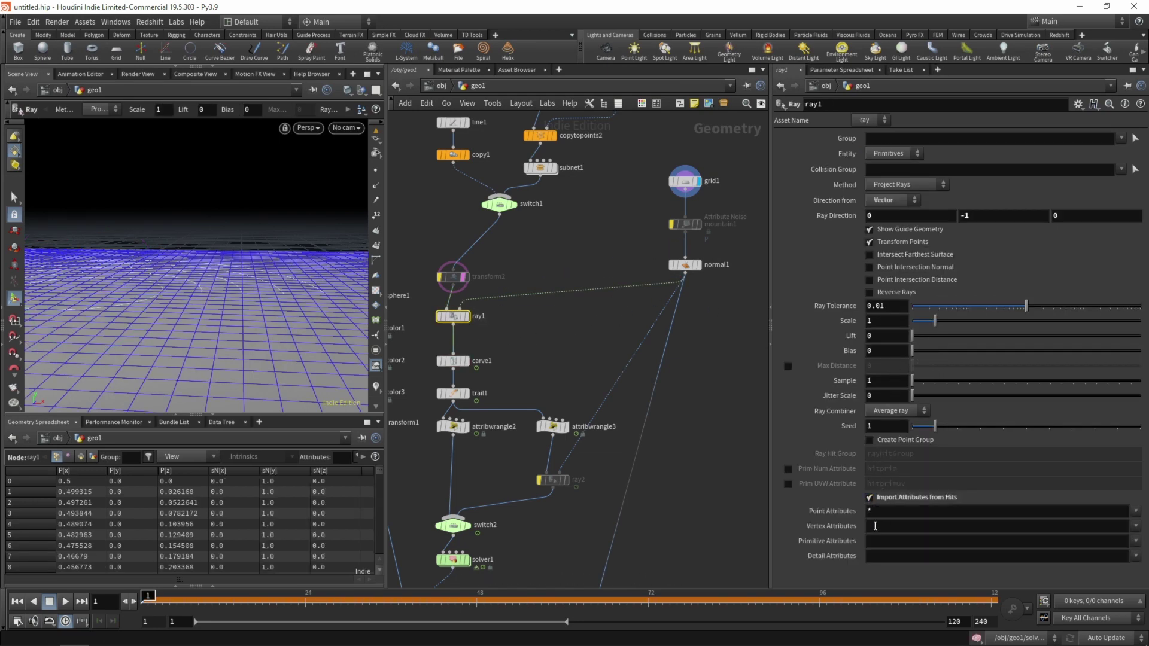
left_click(875, 512)
type("sN")
key("Return")
Display ray1's output and orbit to see the rings lying on the flat grid.
left_click(685, 265)
left_click(574, 333)
left_click(470, 317)
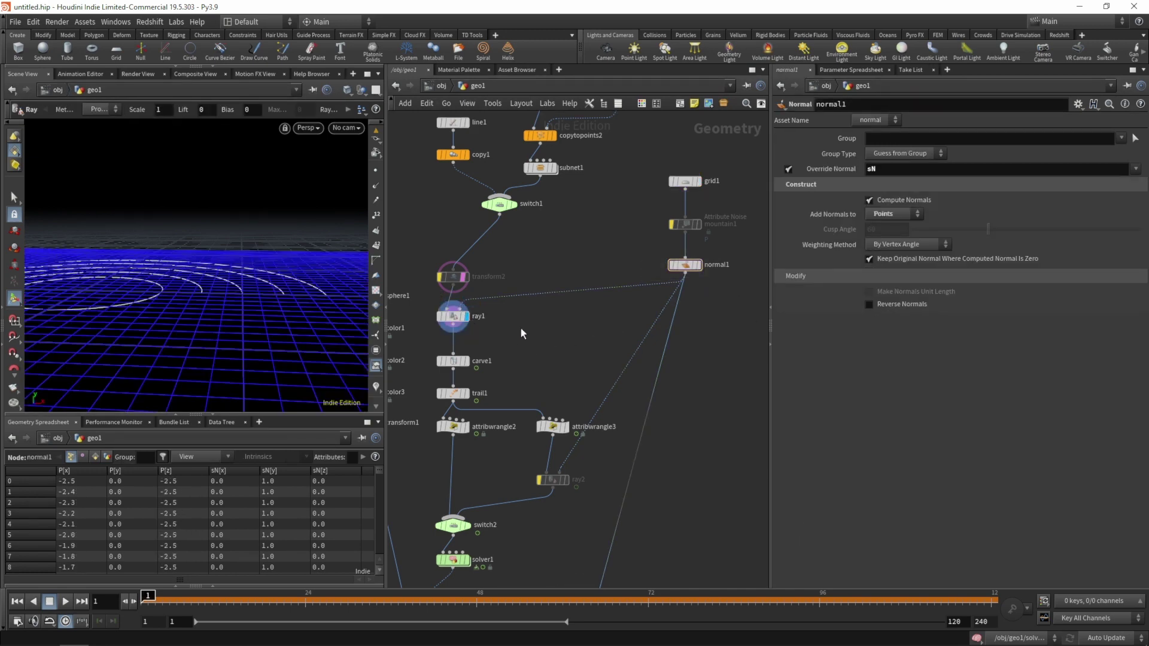
left_click_drag(282, 331, 246, 331)
key("Return")
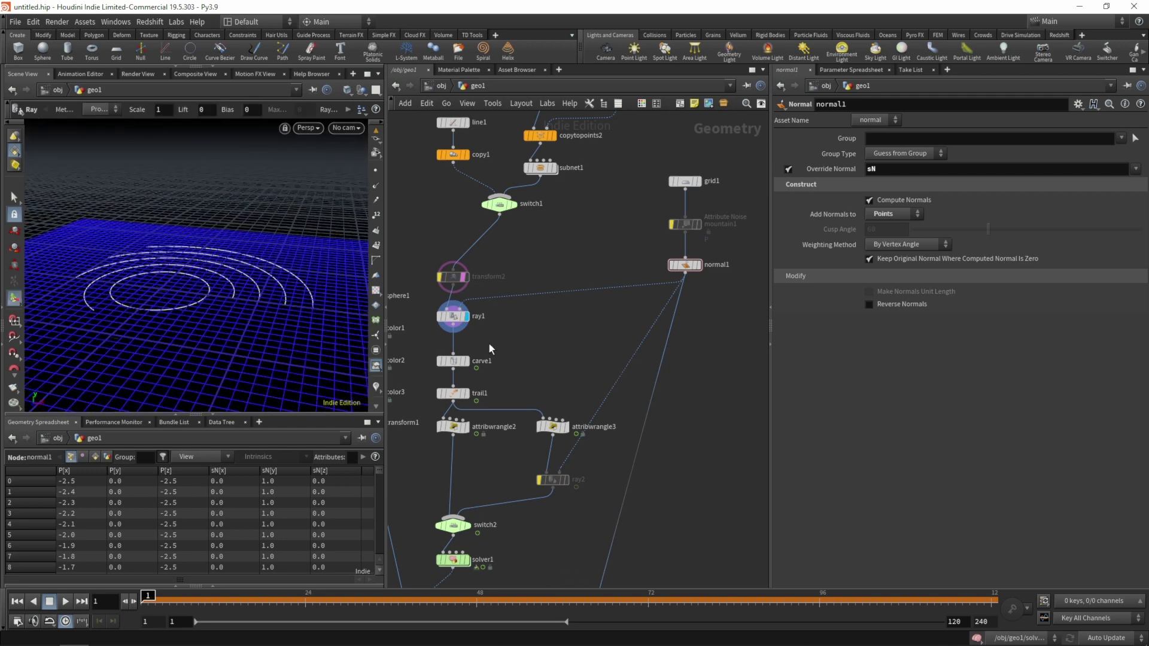
middle_click_drag(502, 443, 505, 423)
Cut the f@pscale line out of attribwrangle3's VEX code.
left_click(555, 407)
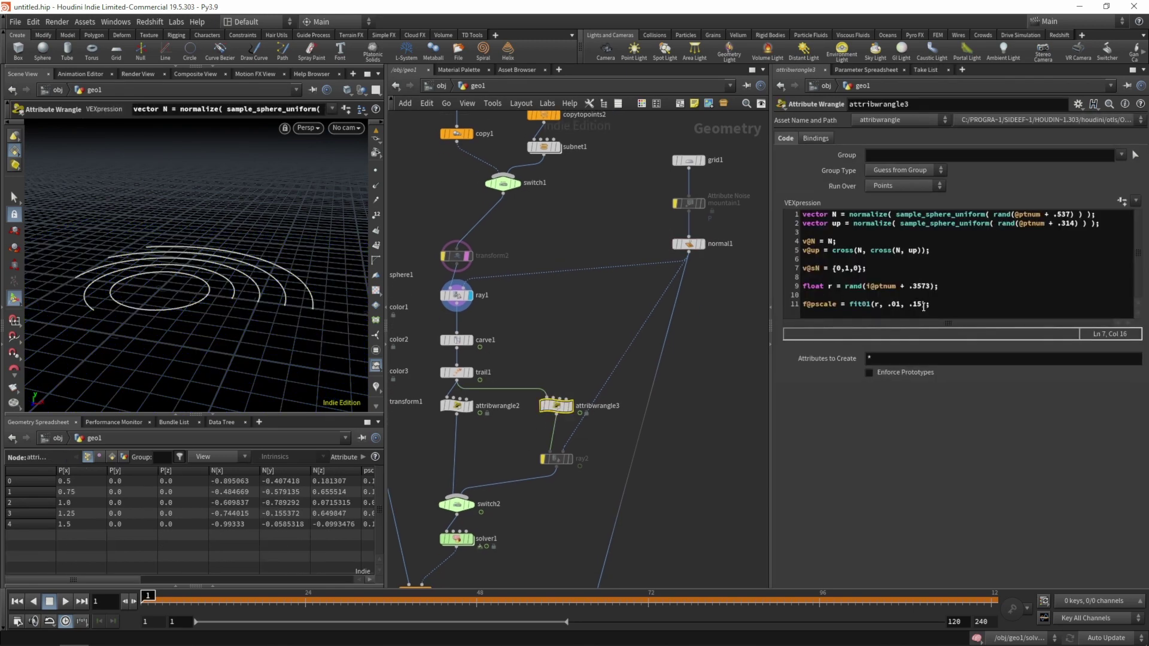
left_click_drag(936, 305, 804, 304)
key("ctrl+c")
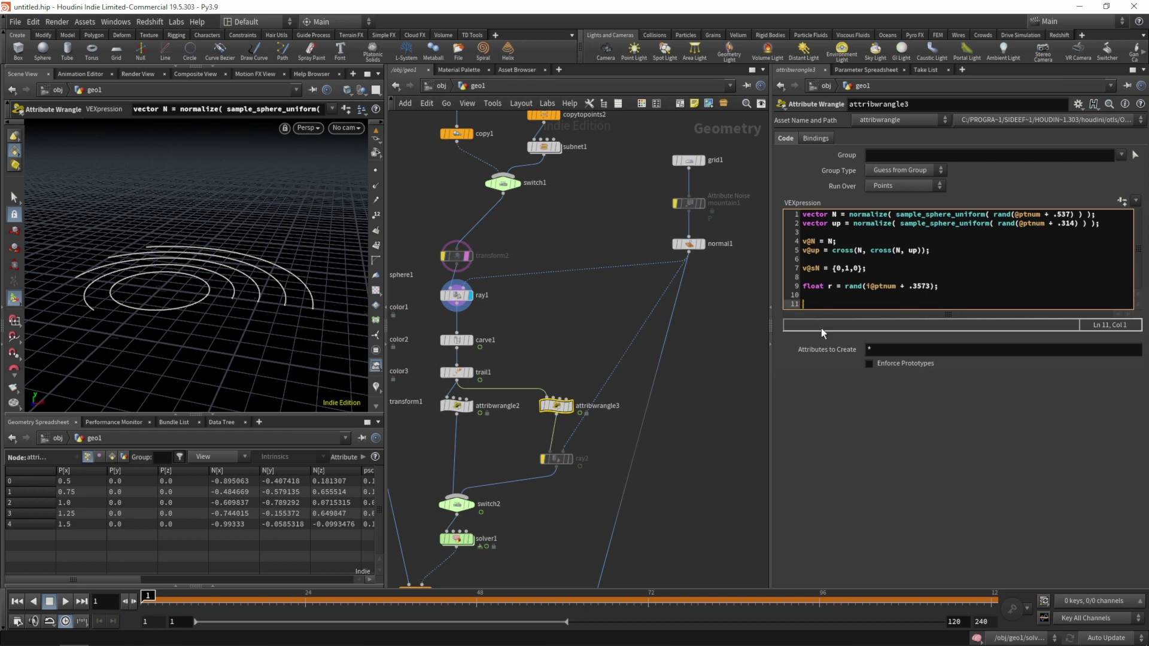
key("BackSpace")
key("BackSpace")
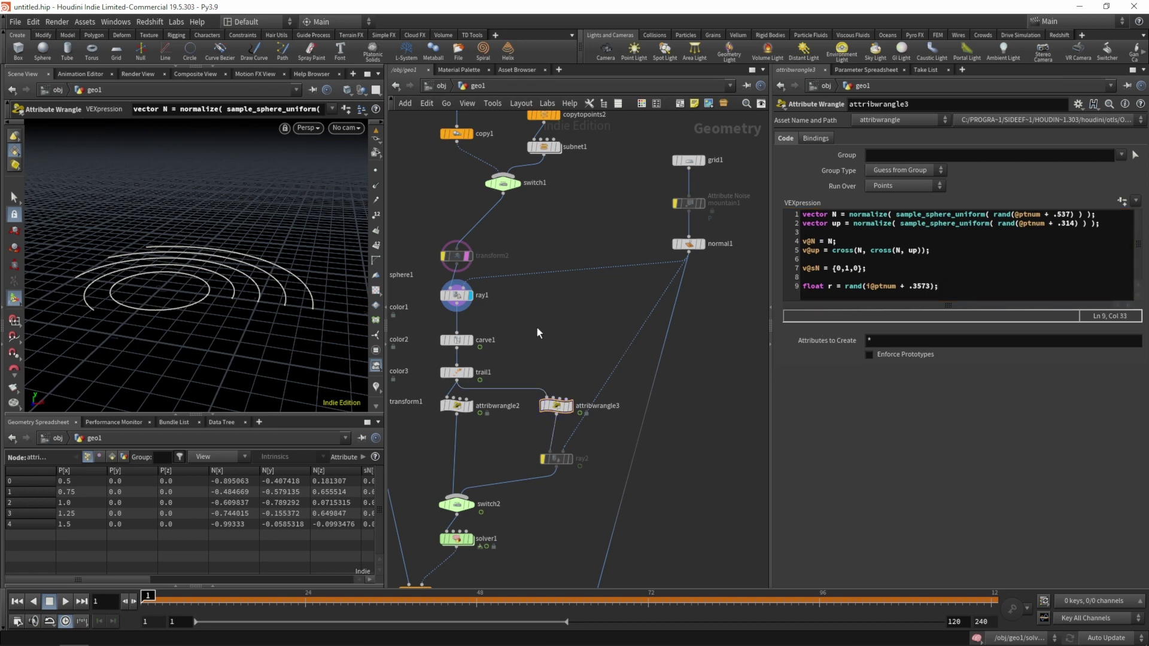
Insert attribwrangle4 between switch1 and transform2 and paste f@pscale = fit01(r, .01, .15); into it.
key("Tab")
left_click(541, 321)
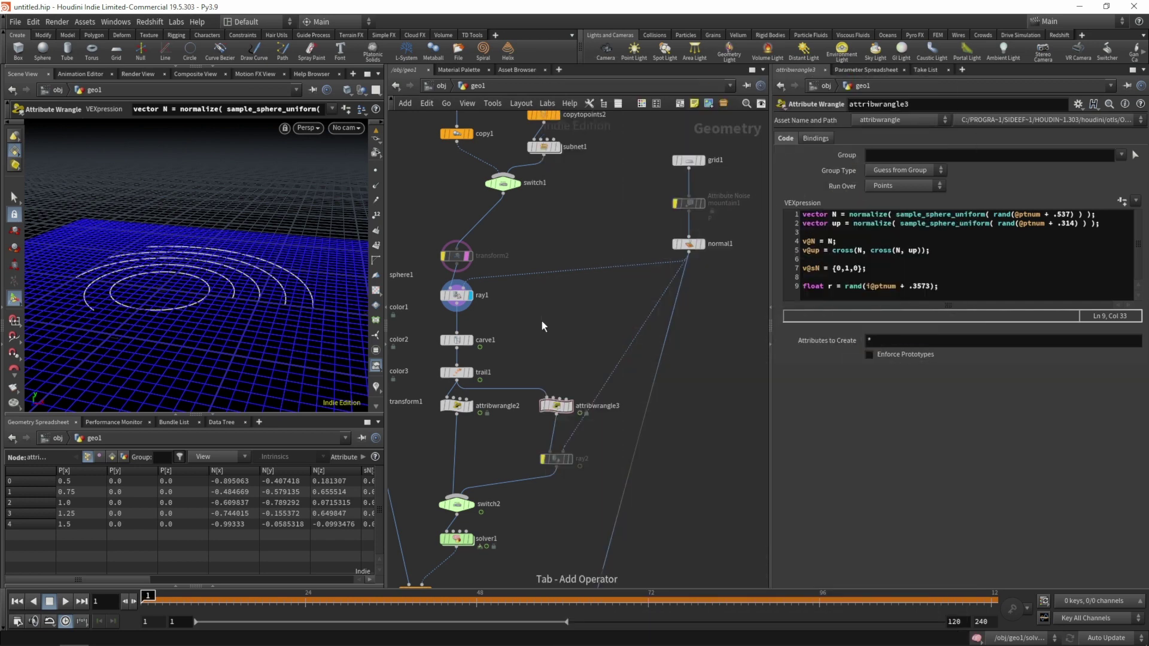
left_click(533, 307)
mouse_move(458, 266)
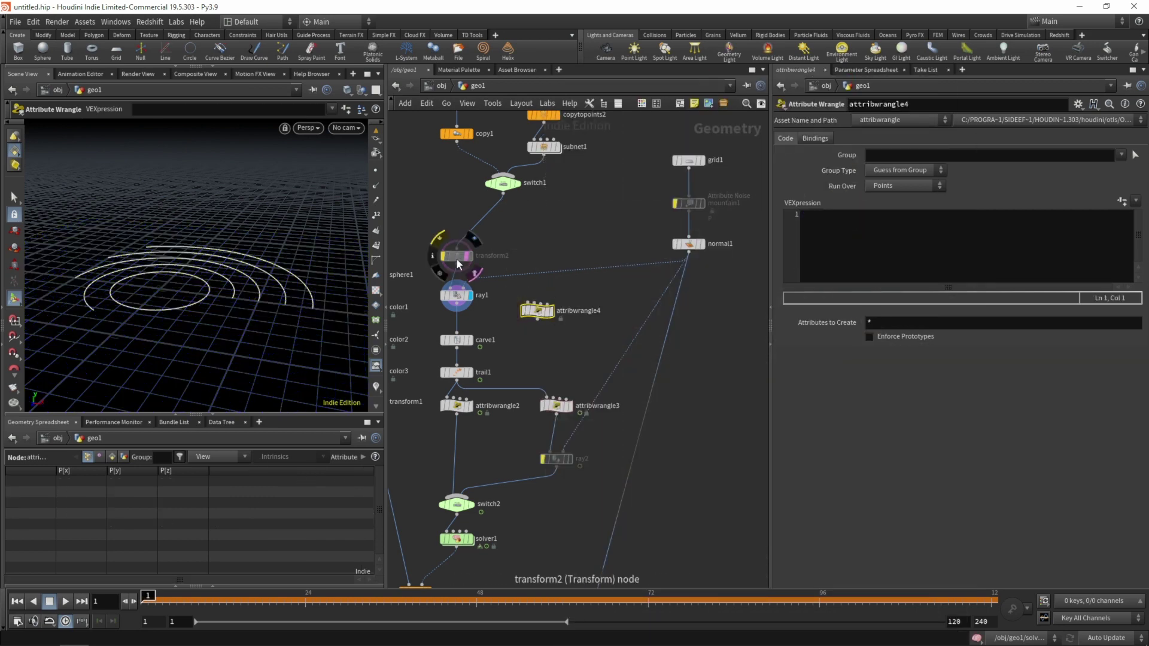
left_click_drag(536, 310, 460, 236)
left_click(826, 242)
key("ctrl+v")
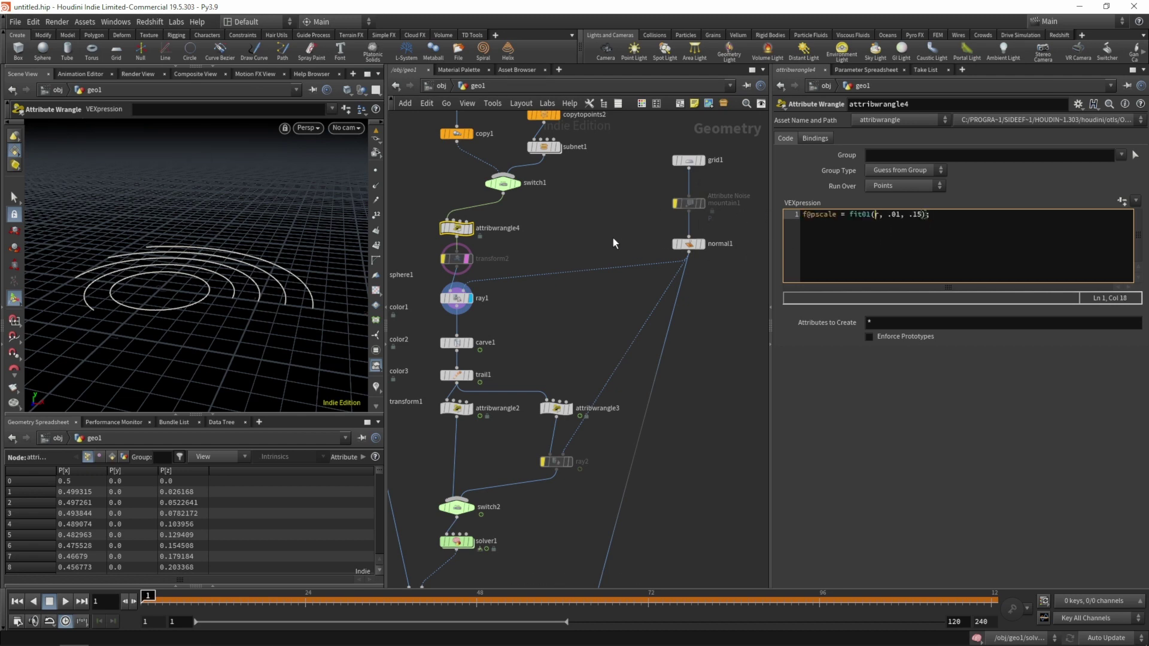
left_click_drag(461, 234, 462, 237)
Display attribwrangle4 and cut the float r line from attribwrangle3.
left_click(470, 228)
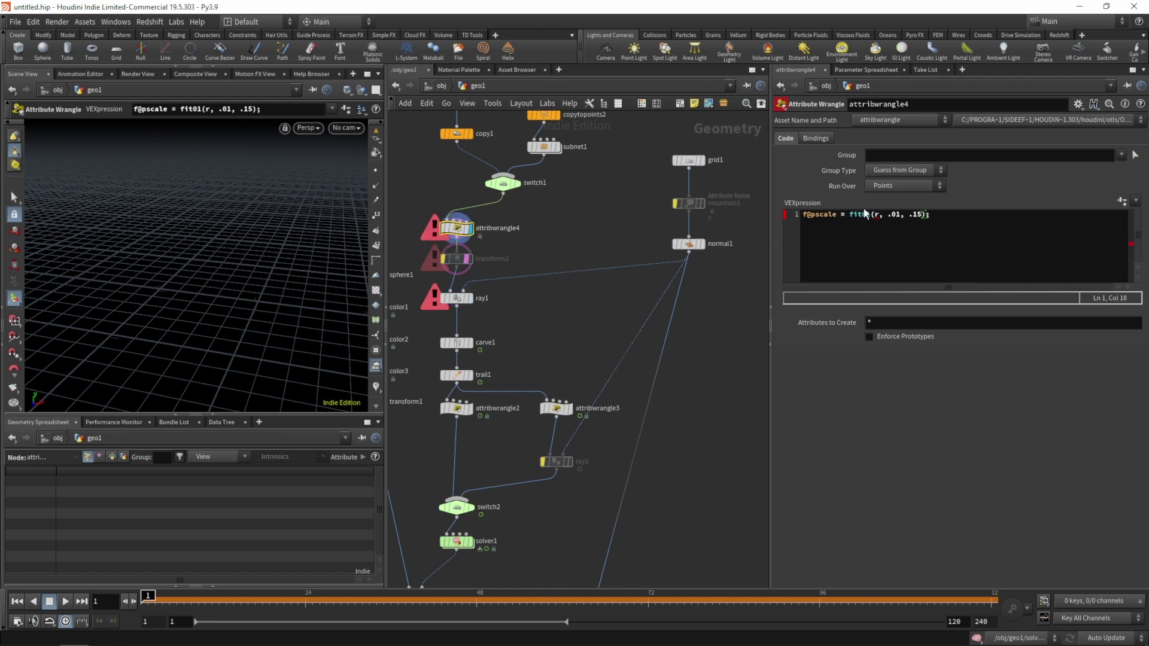
left_click(557, 408)
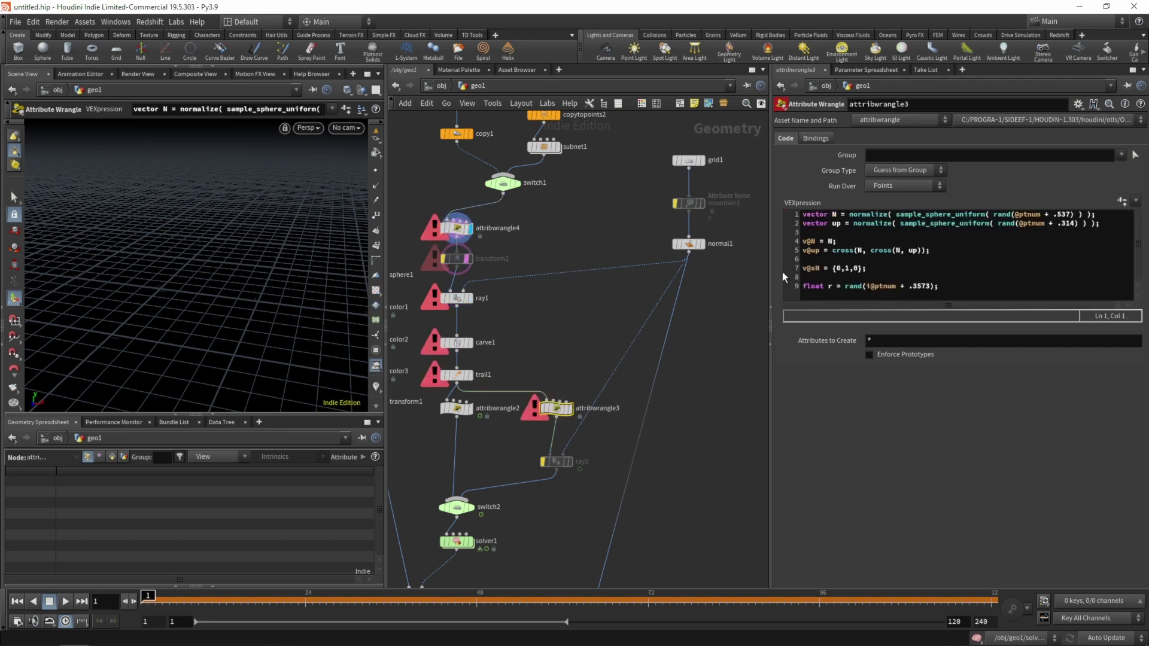
left_click_drag(942, 285, 801, 287)
key("BackSpace")
key("BackSpace")
key("BackSpace")
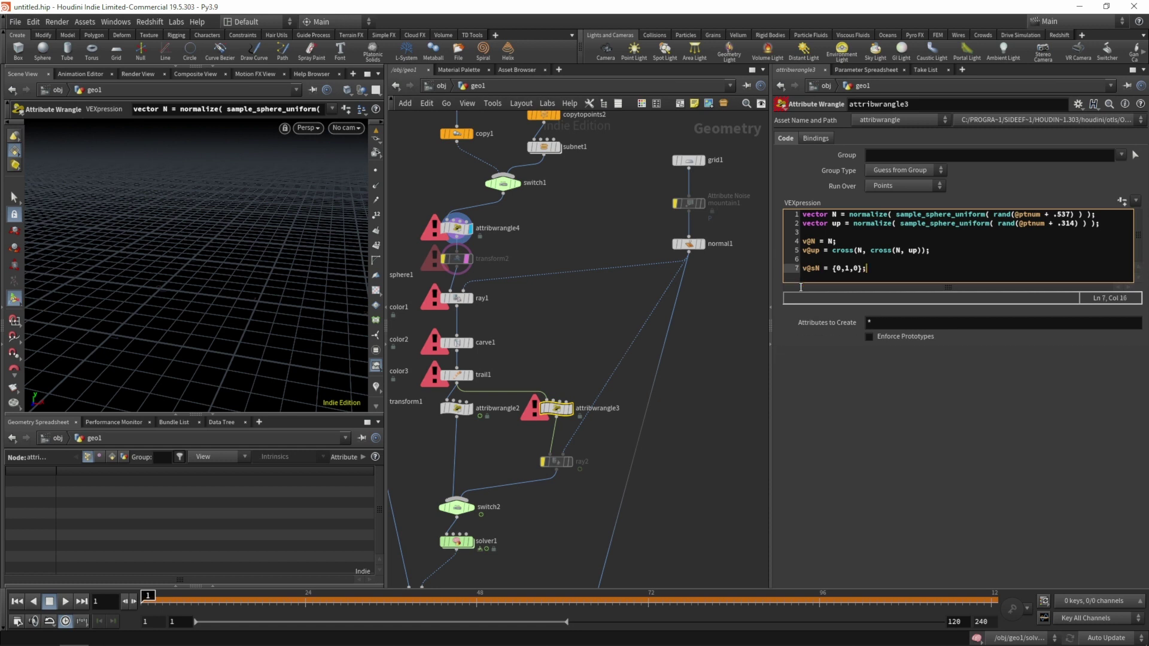
Paste float r = rand(f@ptnum + .3573); above the pscale line in attribwrangle4.
left_click(458, 228)
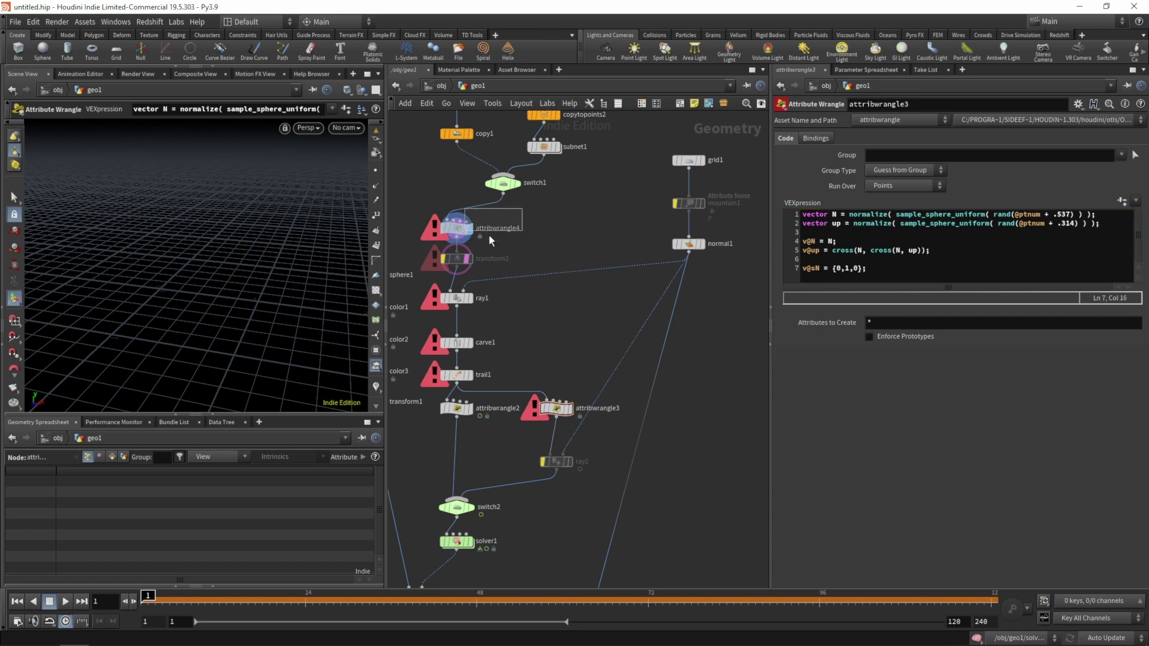
left_click(806, 215)
key("Return")
key("Return")
left_click(815, 218)
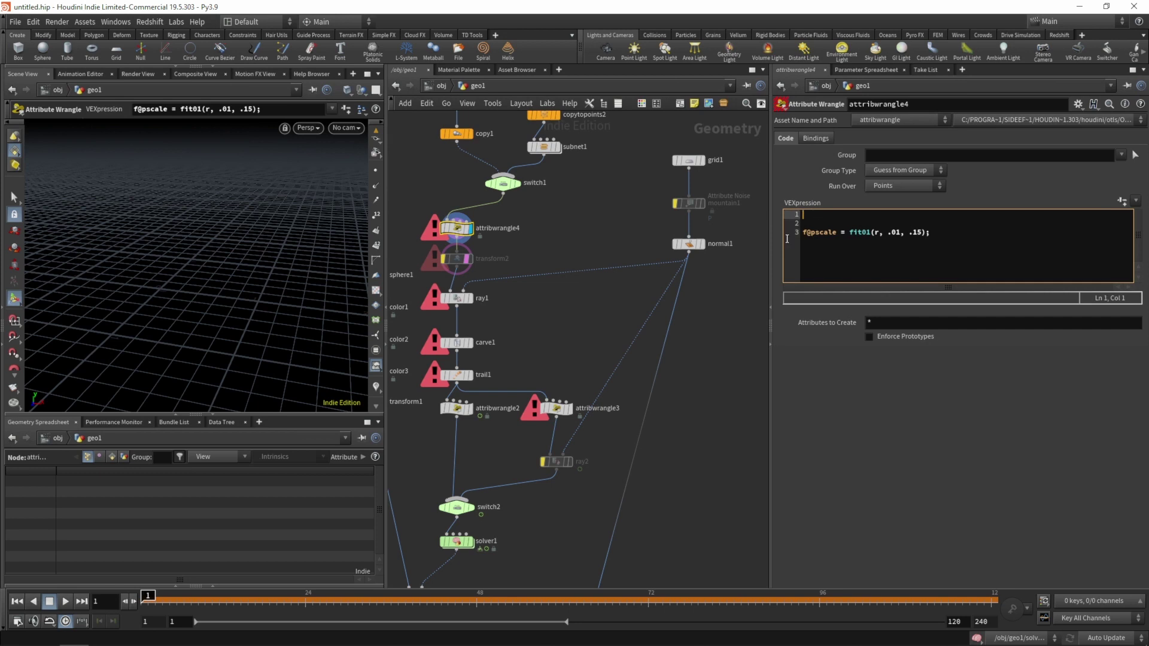
type("float r = rand(i@ptnum + .3573);")
left_click(652, 206)
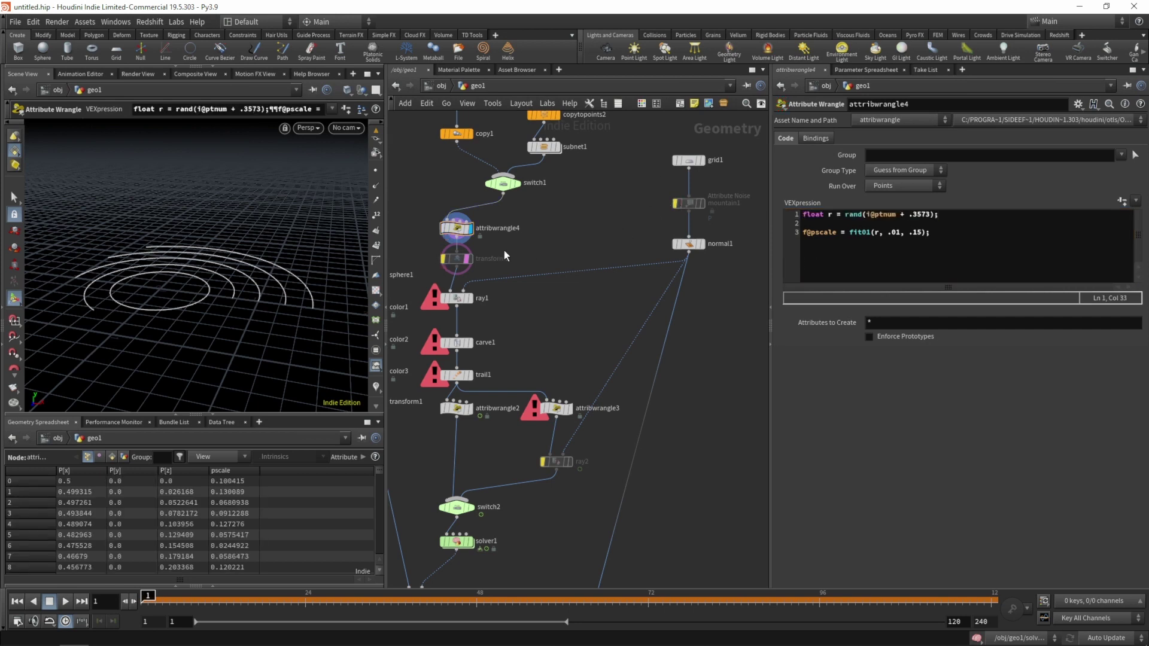
Inspect the ptnum term in the rand line and orbit to check the varied circle sizes.
left_click(456, 227)
mouse_move(460, 228)
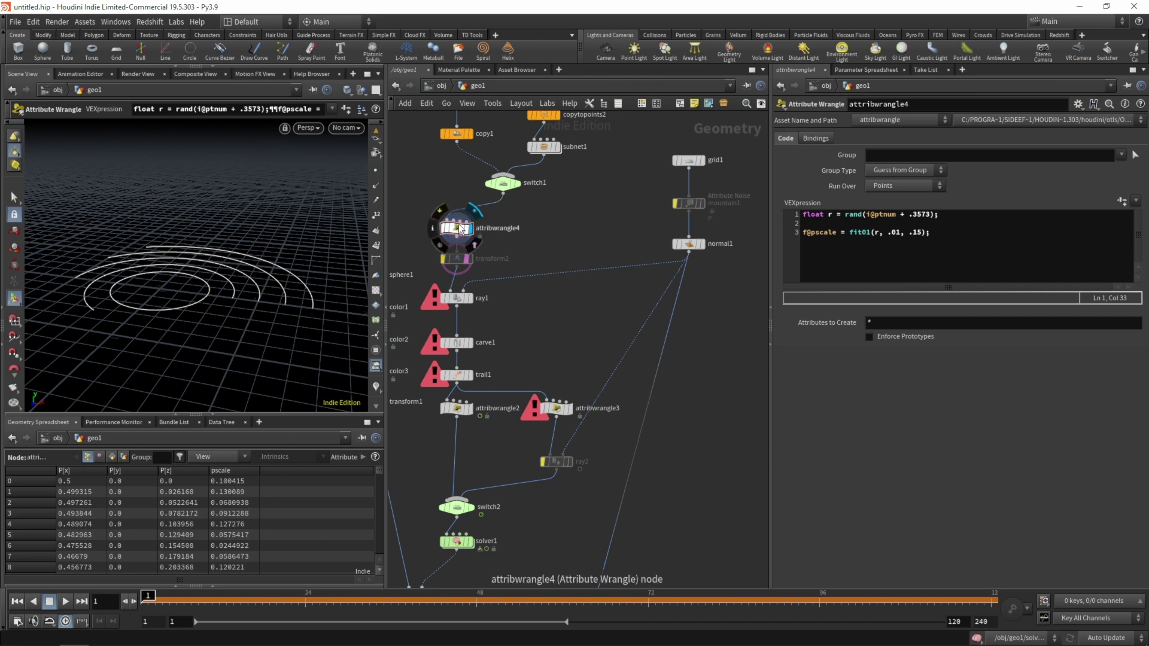
left_click(912, 215)
left_click_drag(864, 216, 896, 216)
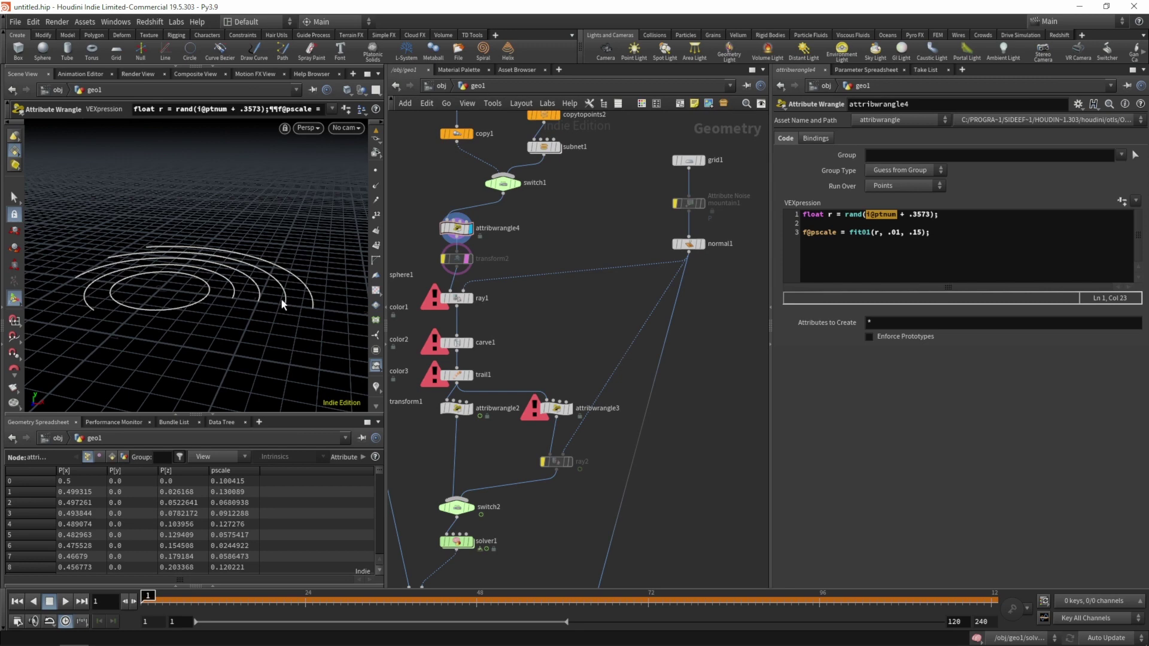
key("Escape")
left_click_drag(281, 293, 248, 319)
key("Return")
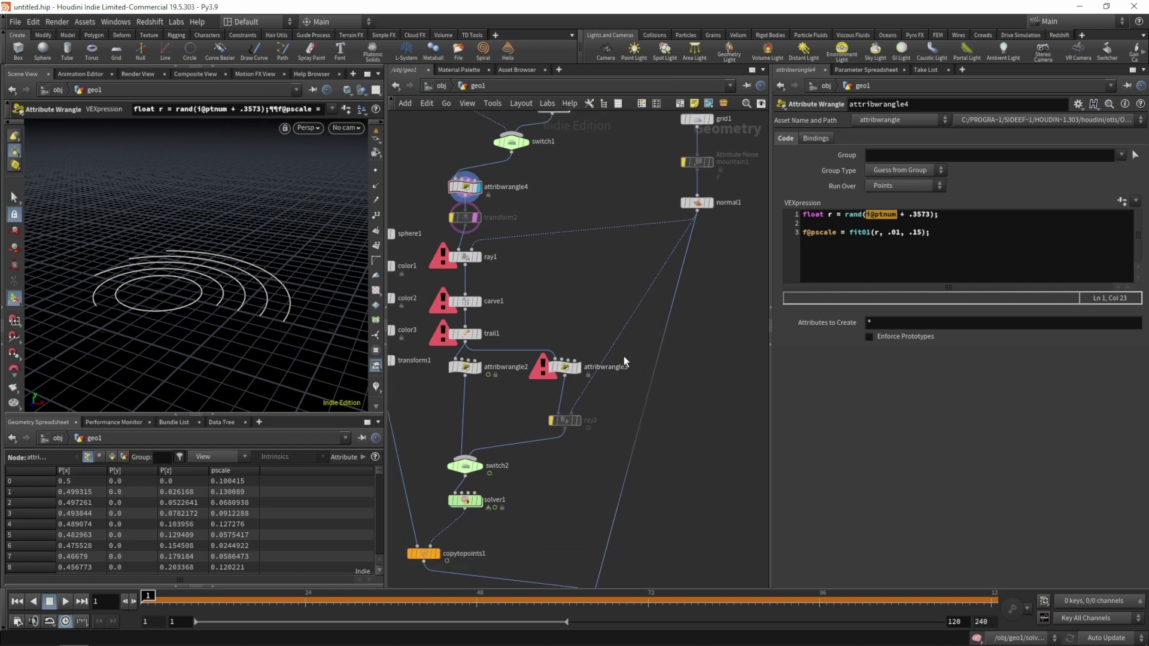
middle_click_drag(615, 400, 622, 355)
left_click(464, 496)
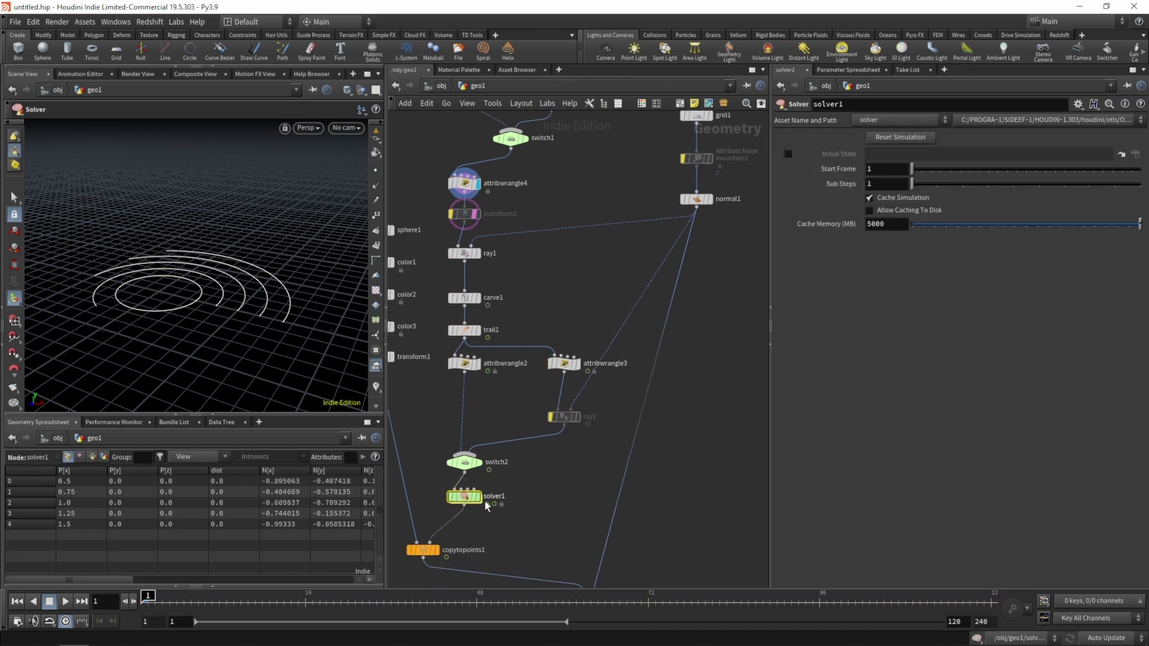
mouse_move(476, 497)
left_click(464, 363)
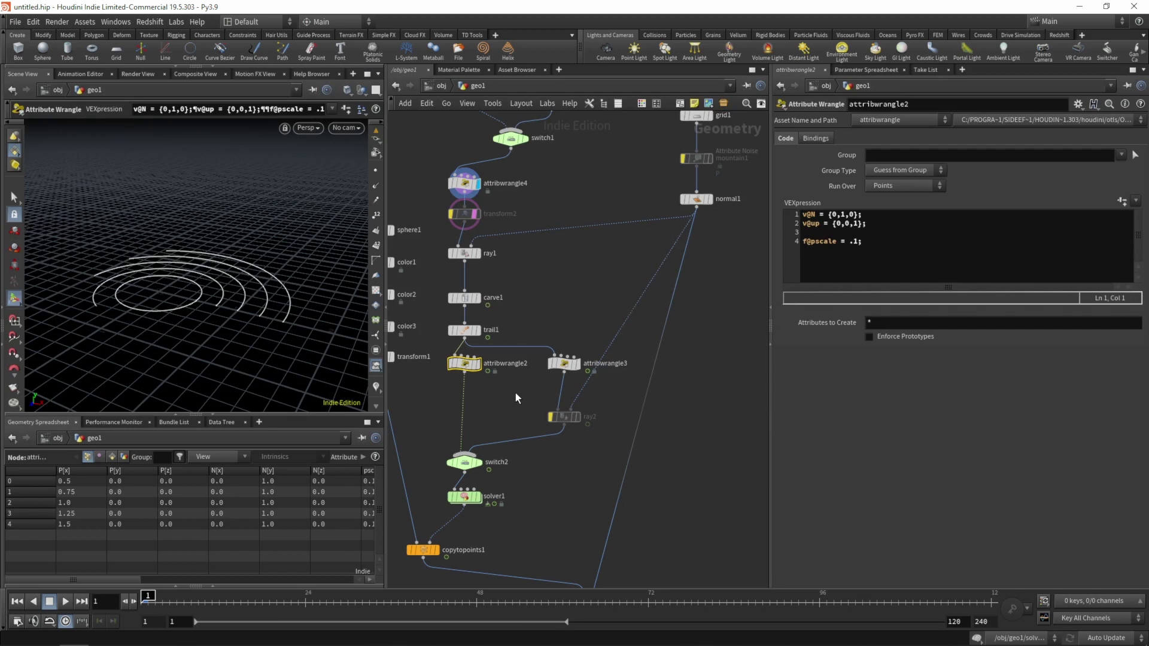
Set attribwrangle4 to run over Primitives and view primitive attributes in the spreadsheet.
left_click(464, 183)
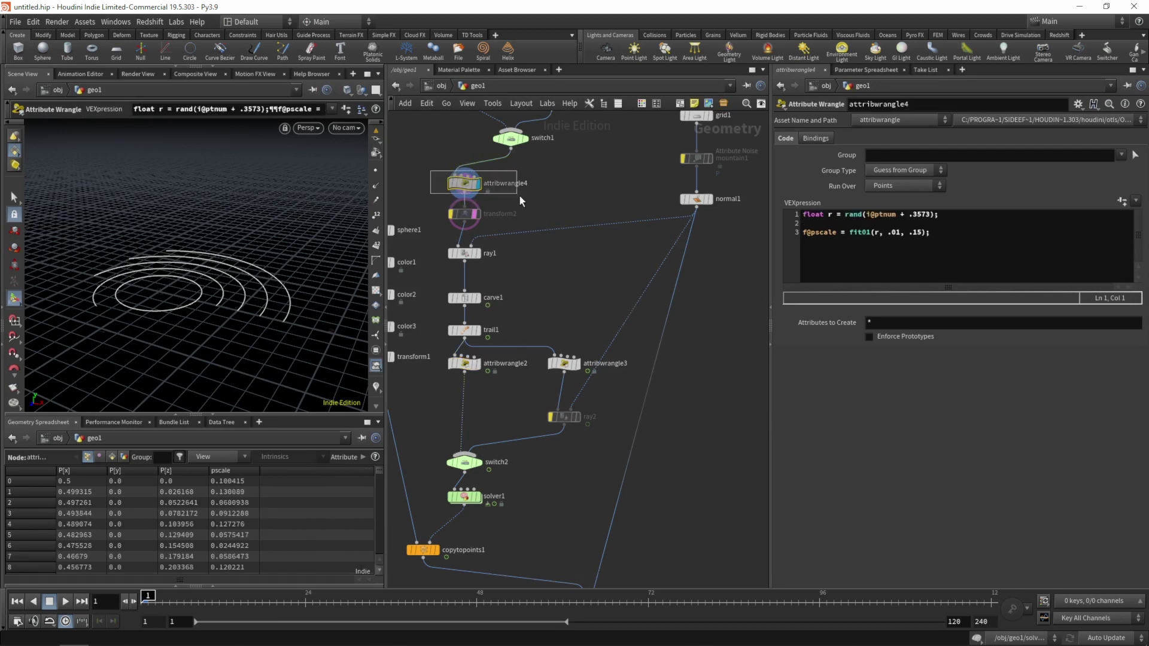
left_click(901, 186)
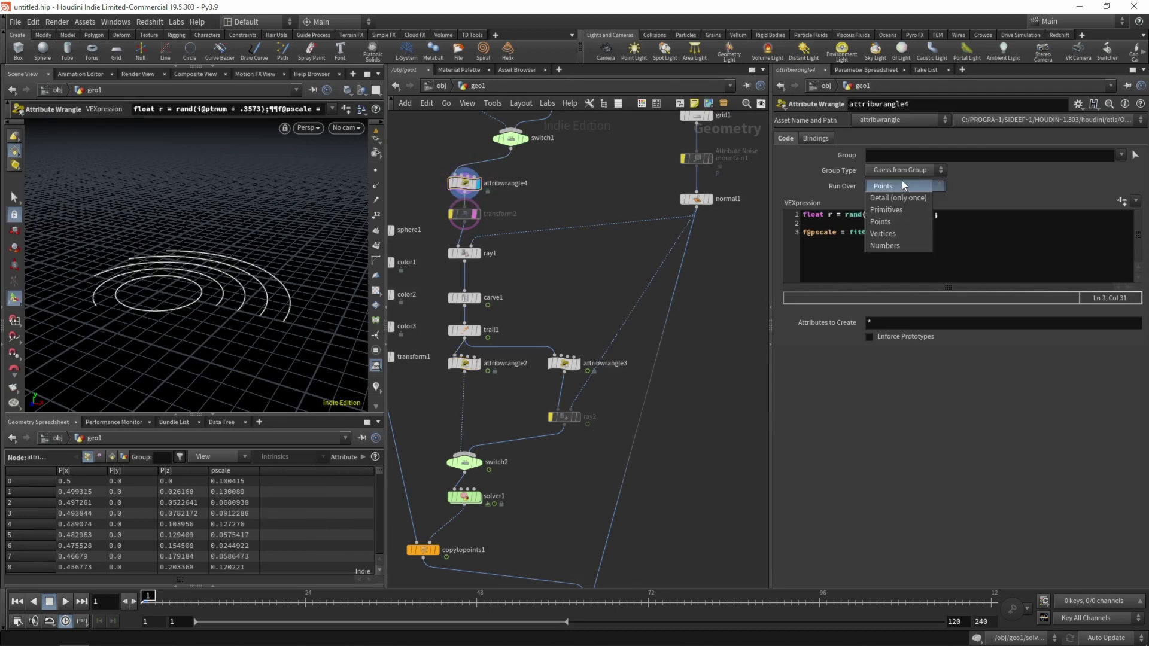
left_click(889, 209)
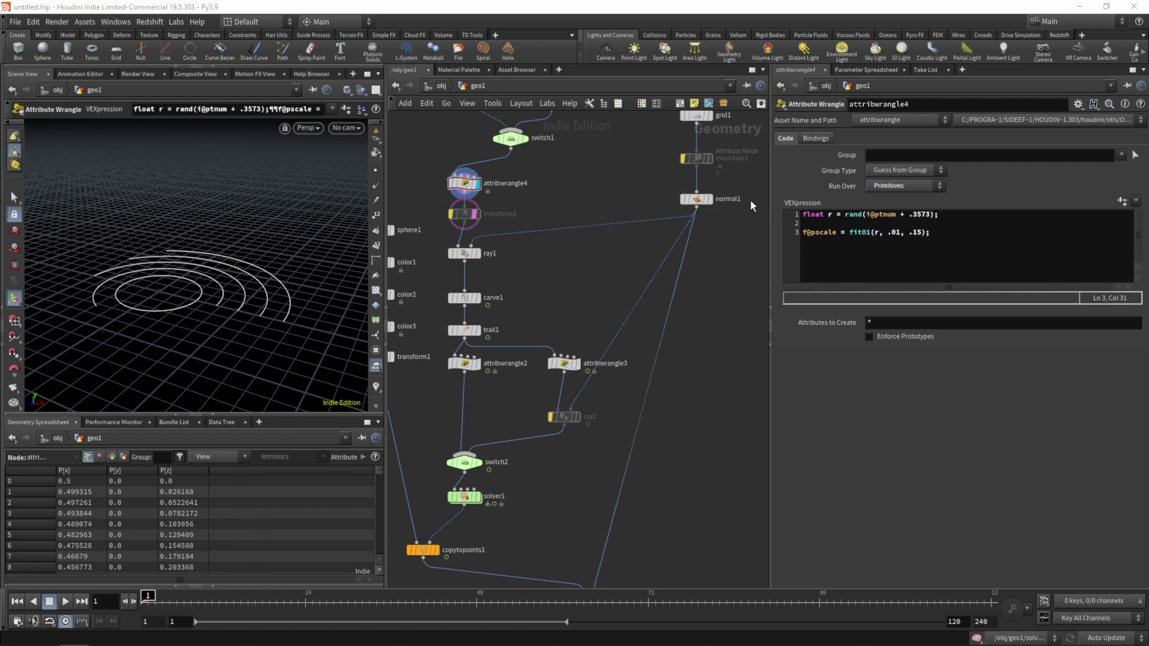
left_click(111, 456)
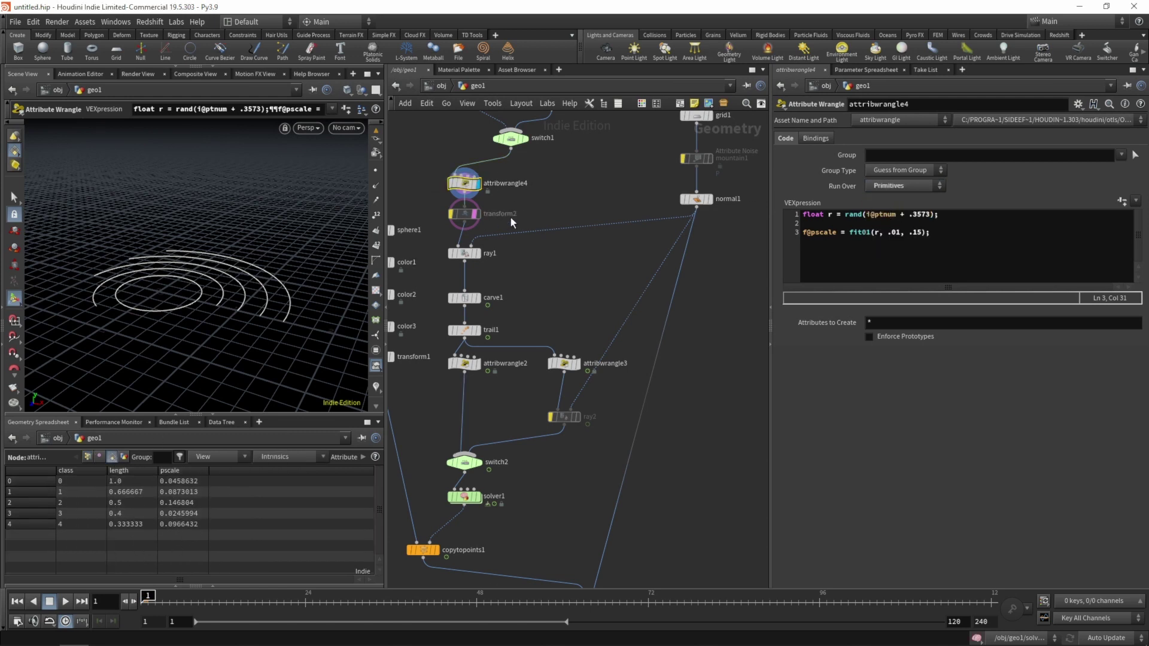
Add an Attribute Promote node and insert attribpromote1 below attribwrangle4, shifting upper nodes up.
key("Tab")
type("prom")
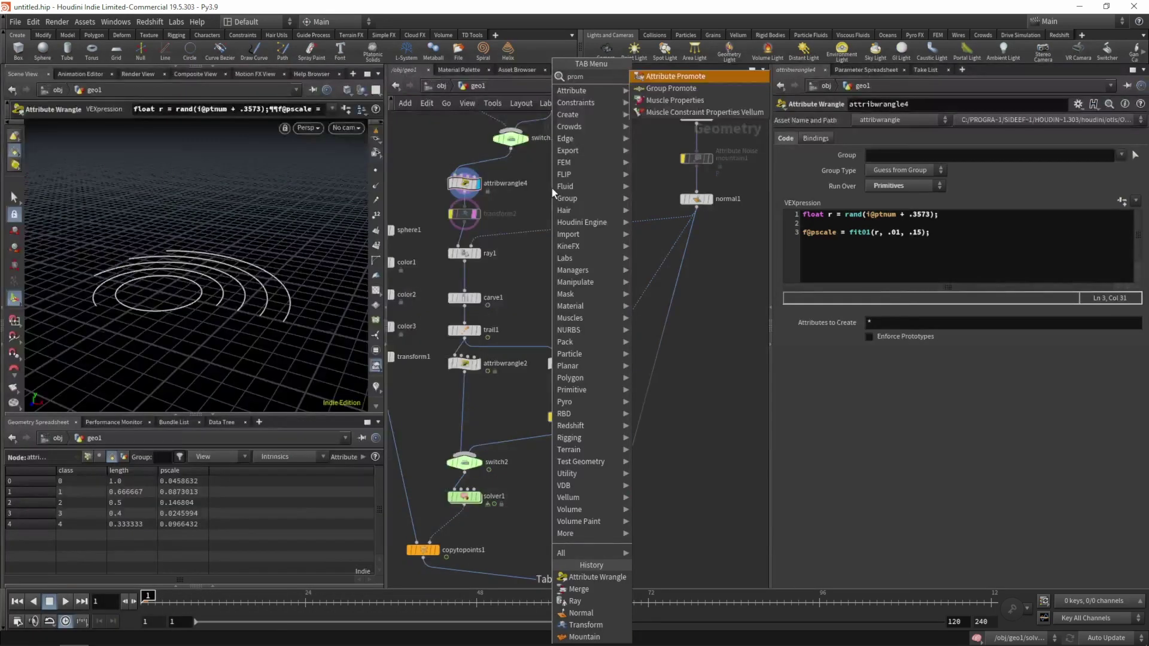
left_click(664, 77)
left_click(568, 197)
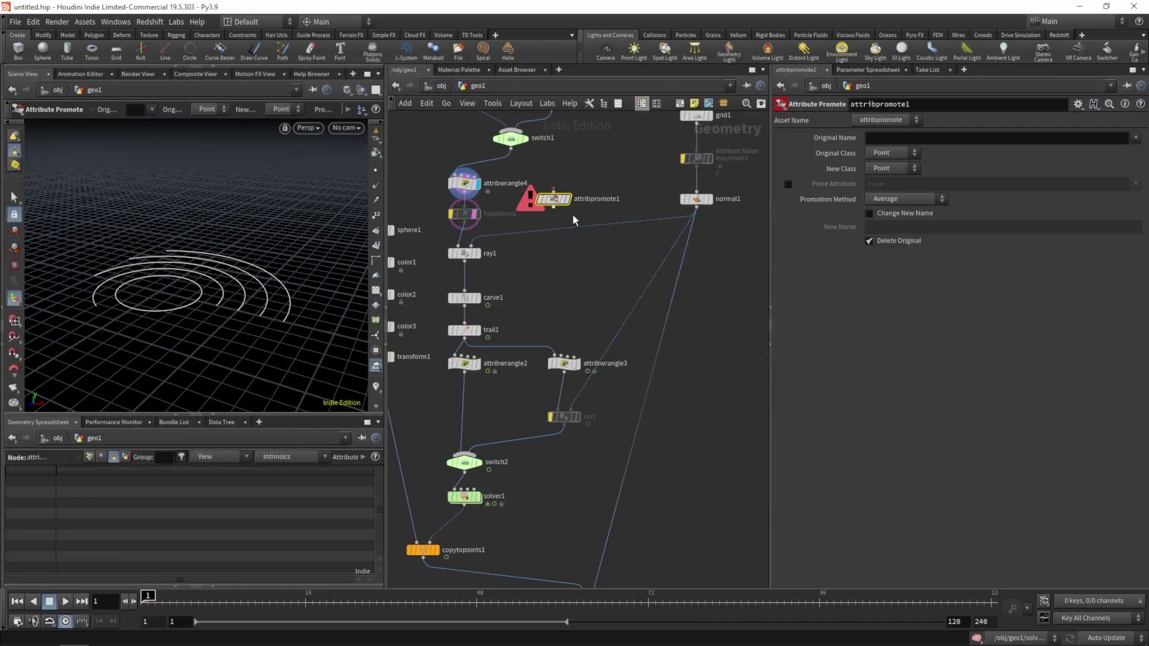
middle_click_drag(594, 156, 602, 331)
left_click_drag(423, 130, 663, 324)
left_click(476, 358, "shift")
left_click_drag(477, 358, 480, 321)
left_click(527, 359)
left_click_drag(563, 371, 479, 348)
Set attribpromote1 to promote pscale from Primitive class and check the resulting point attributes.
left_click(494, 354)
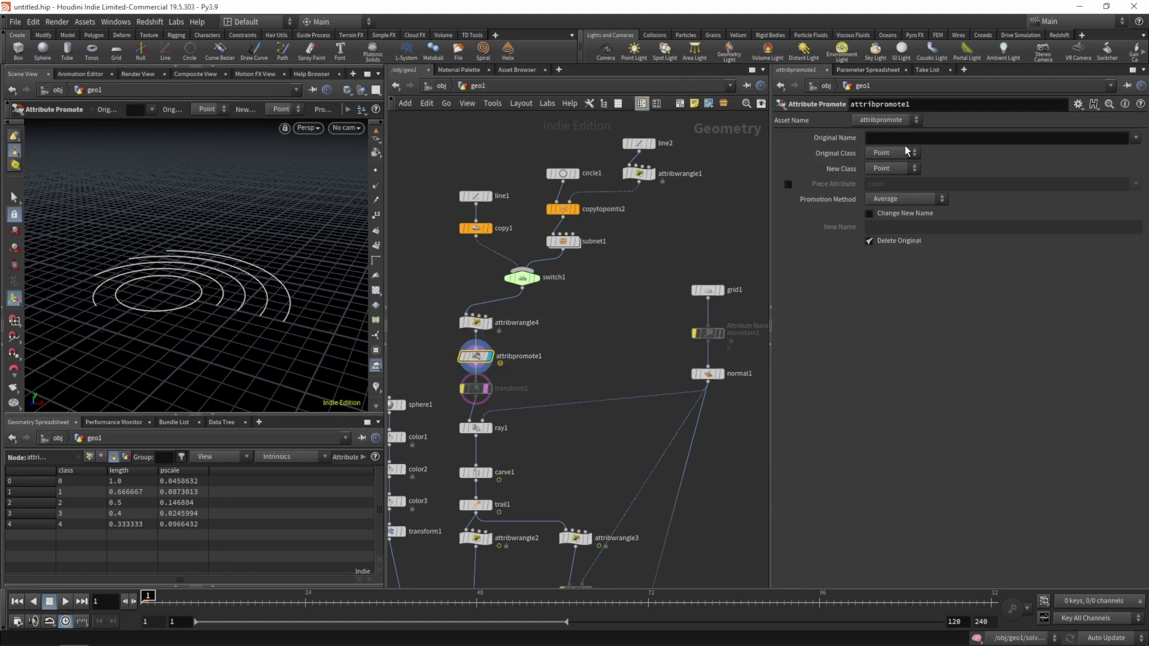
left_click(899, 138)
type("psca")
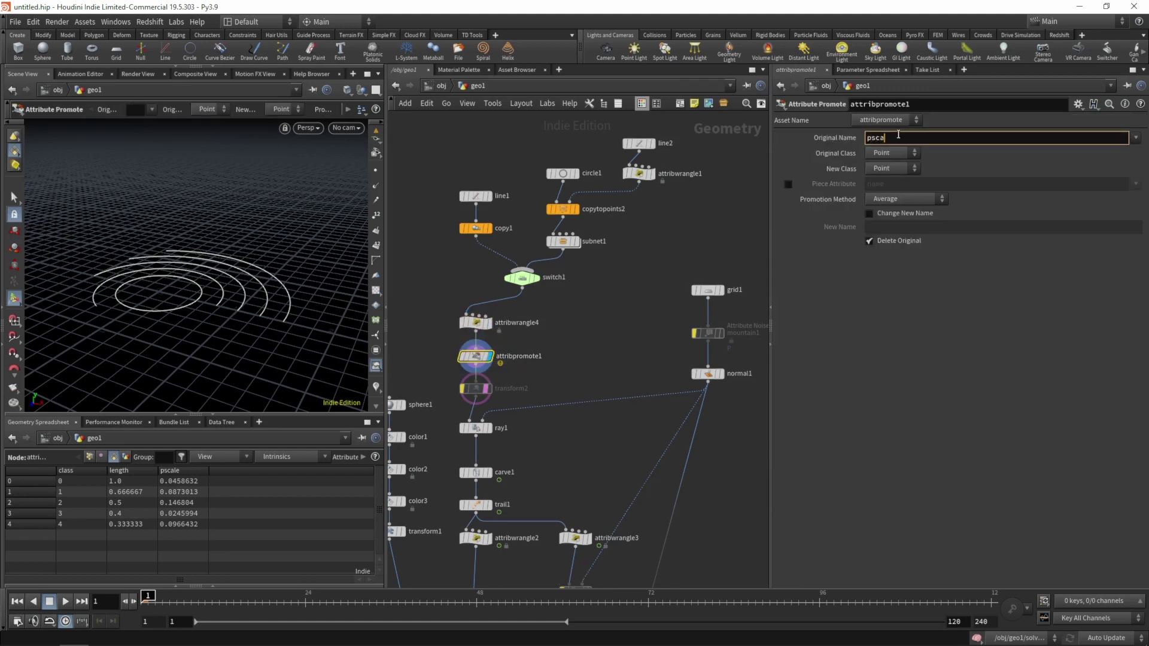
type("le")
key("Return")
left_click(895, 156)
left_click(887, 169)
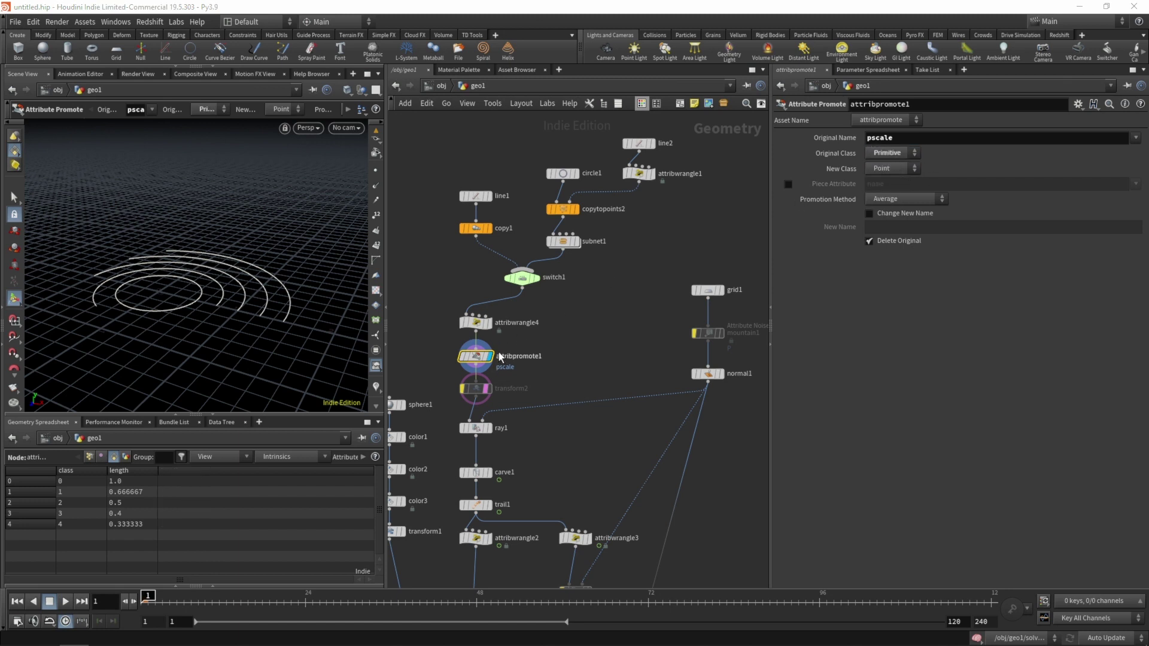
left_click(90, 457)
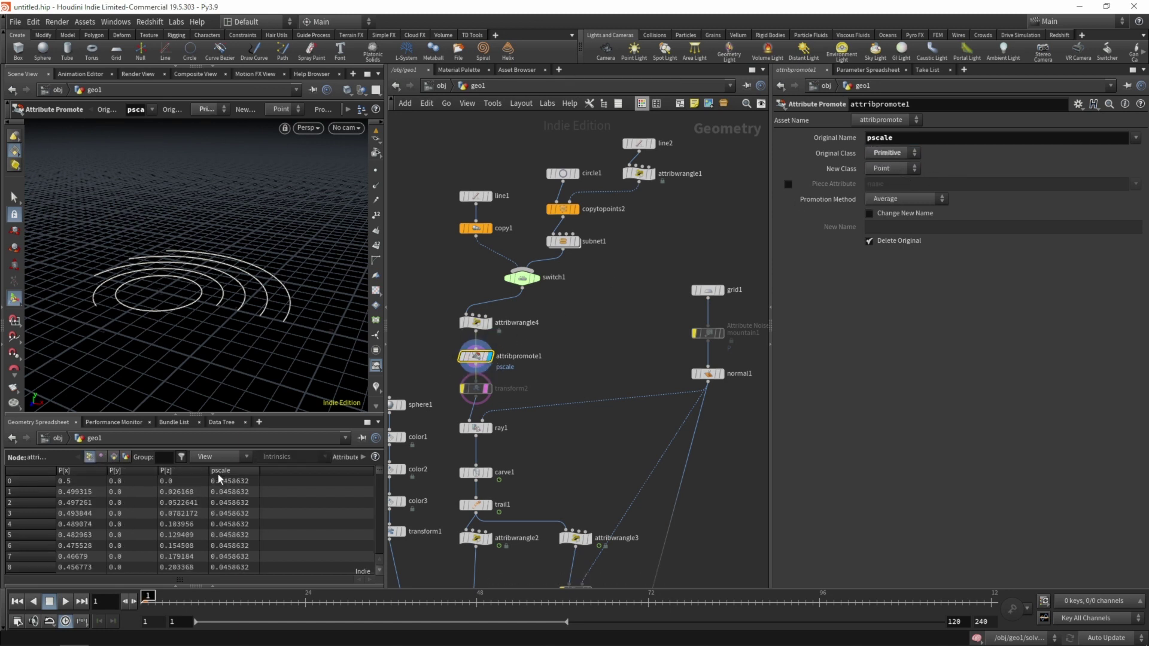
middle_click_drag(589, 315, 589, 250)
left_click(476, 323)
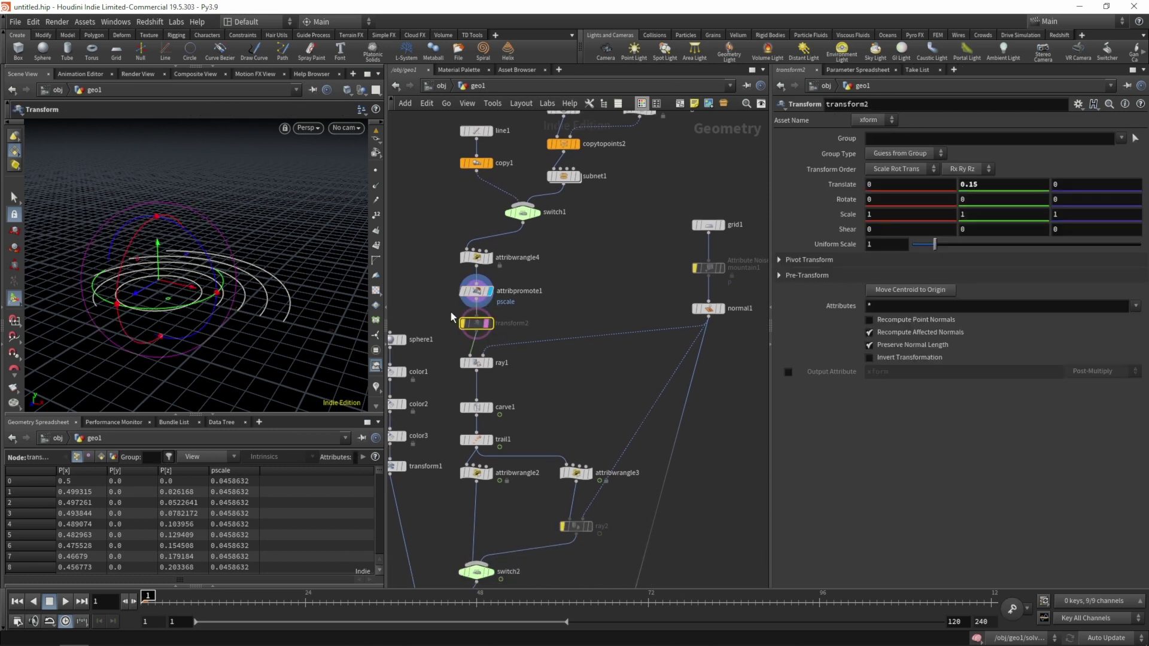
Re-enable transform2 and mountain1, view ray1 on the hilly terrain, and pick an Attribute Wrangle.
left_click(464, 323)
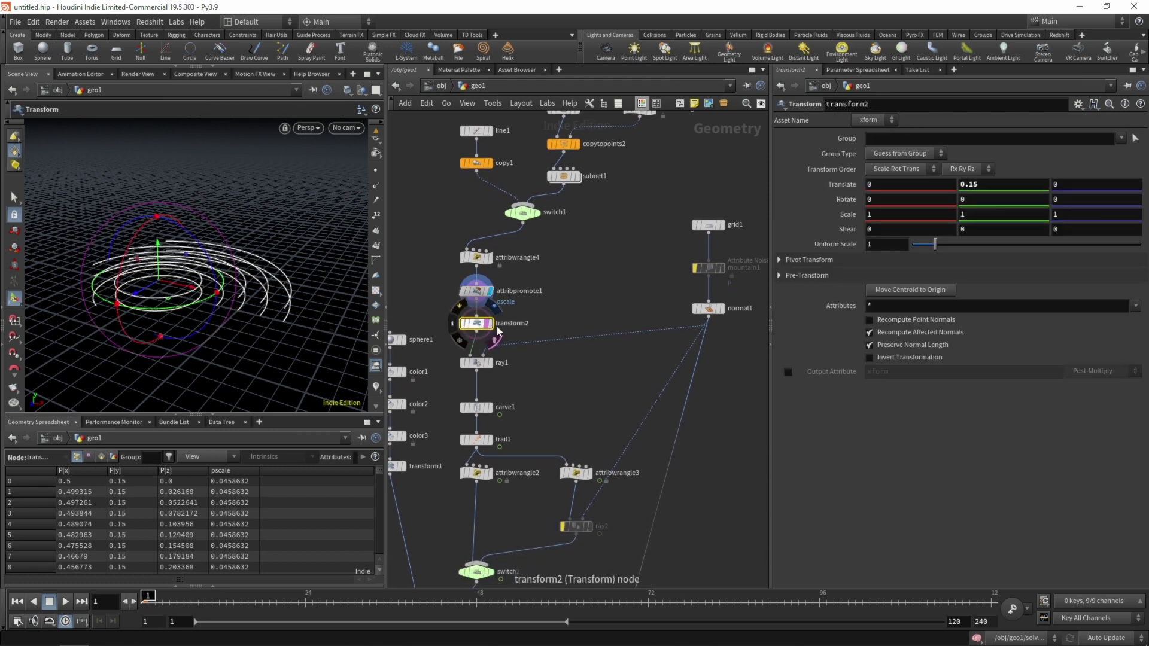
left_click(491, 362)
left_click(503, 361)
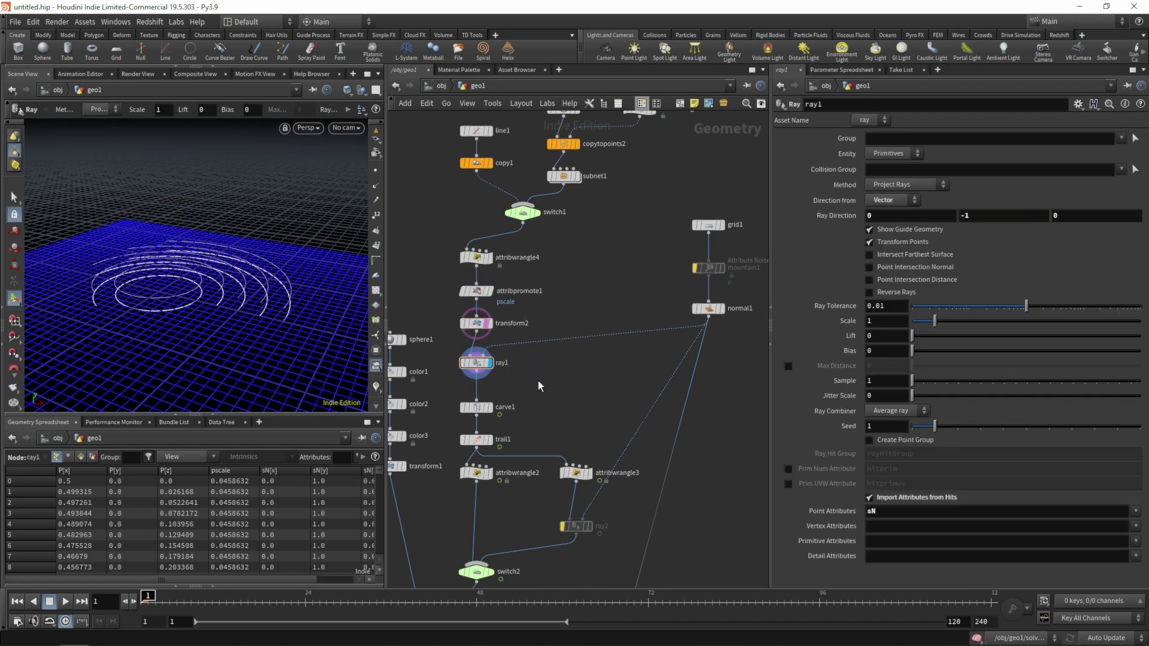
left_click(694, 268)
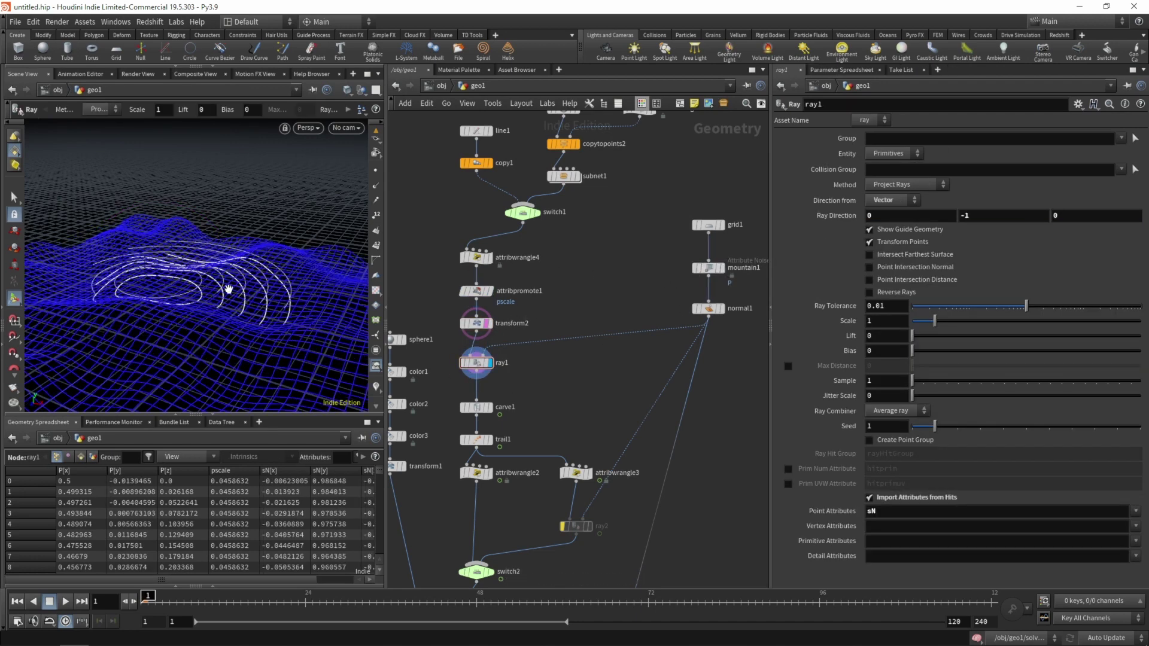
key("Escape")
left_click_drag(231, 290, 274, 299)
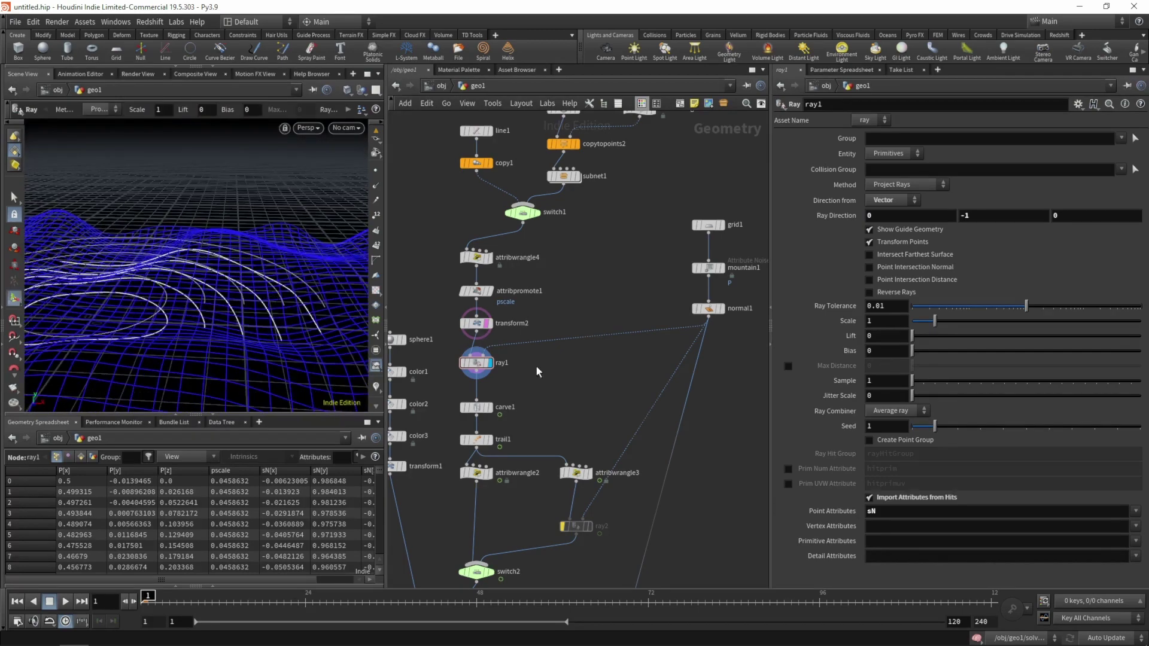
key("Tab")
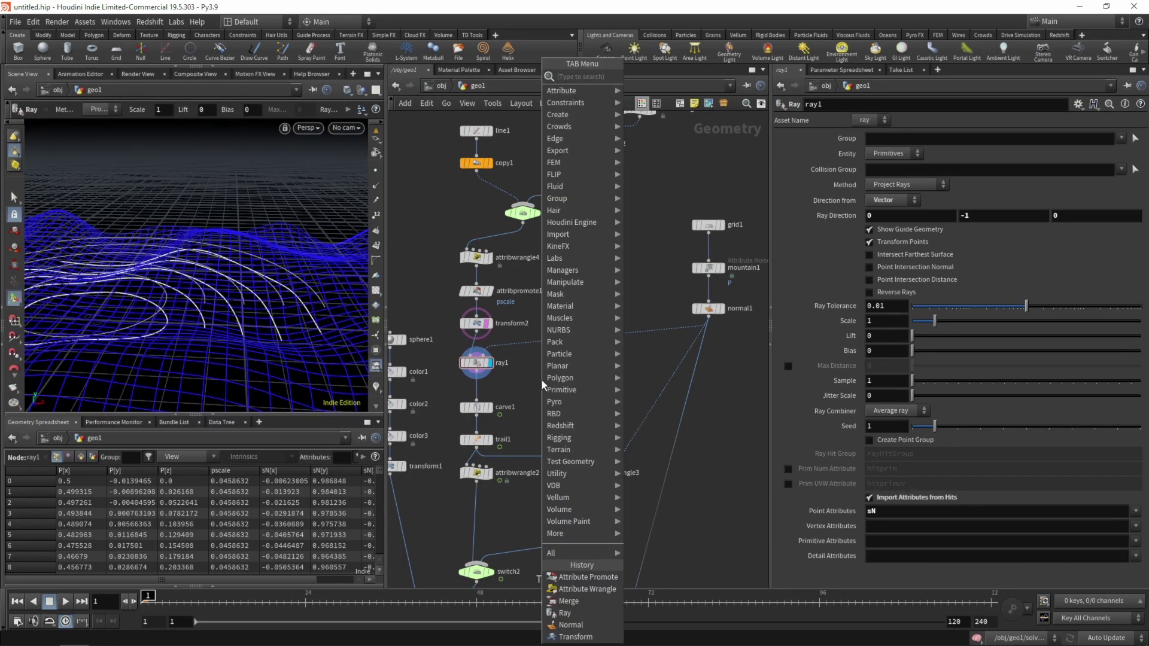
left_click(706, 73)
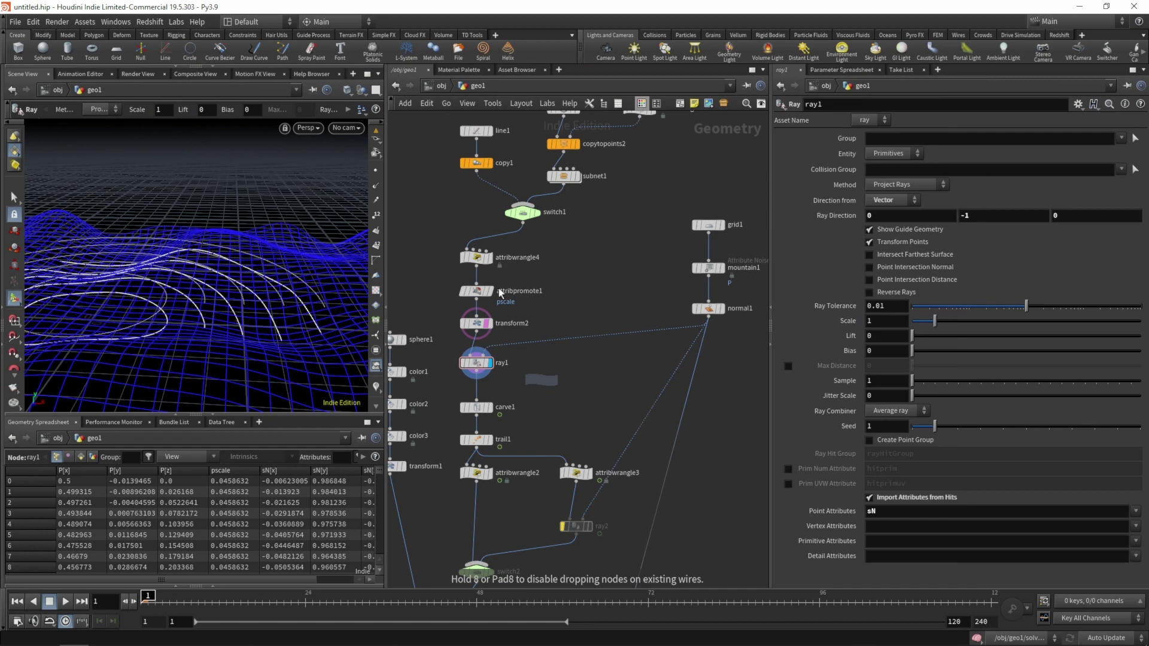
Drop attribwrangle5 between ray1 and carve1 and move the sphere1–transform1 nodes aside.
left_click(479, 387)
middle_click_drag(499, 390, 564, 264)
left_click_drag(419, 163, 509, 389)
left_click_drag(459, 339, 428, 466)
middle_click_drag(466, 236, 443, 269)
Give attribwrangle5 the code v@P += v@sN * f@pscale and display its output.
left_click(524, 301)
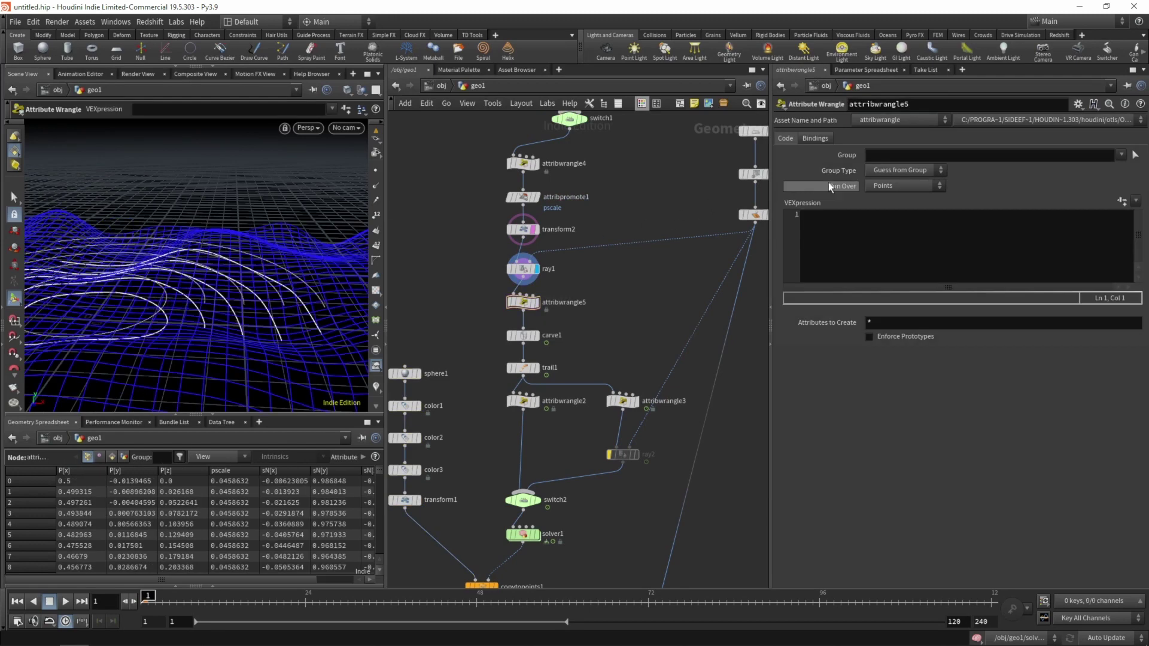
left_click(837, 225)
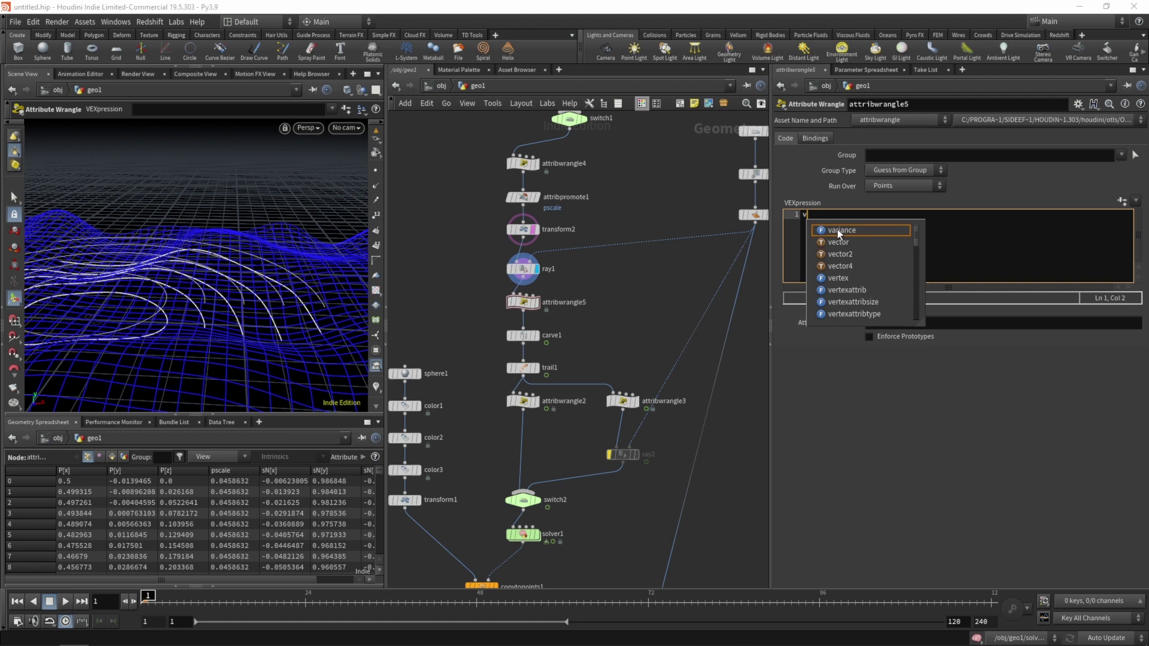
type("@P +=")
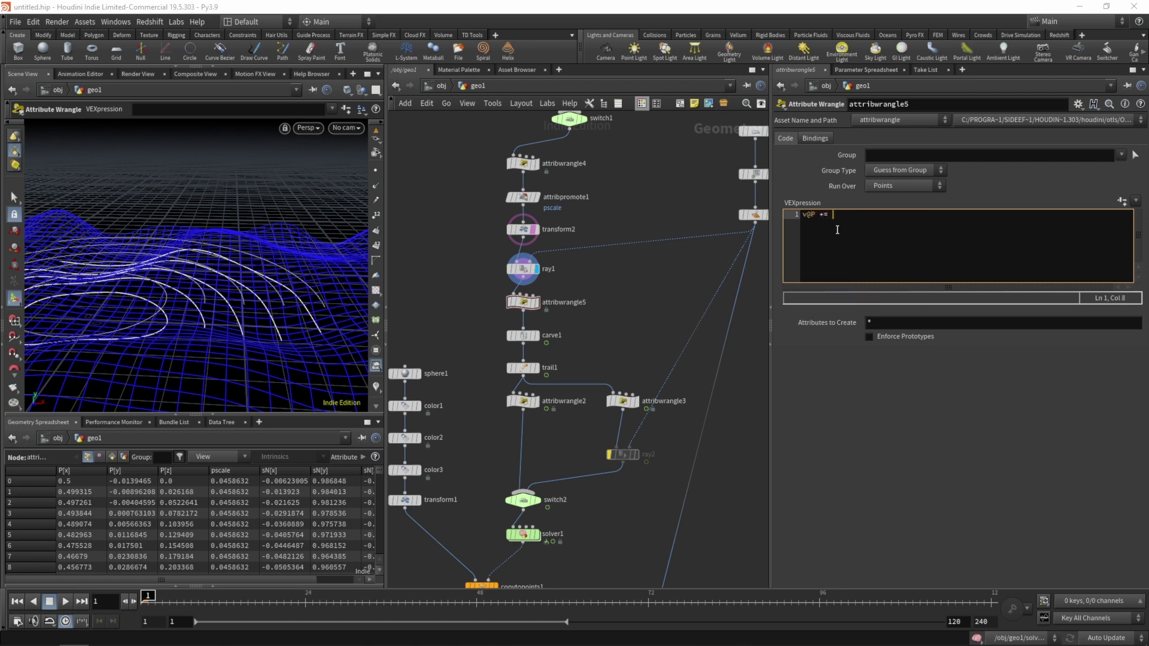
type(" v@sN * f@pscale;")
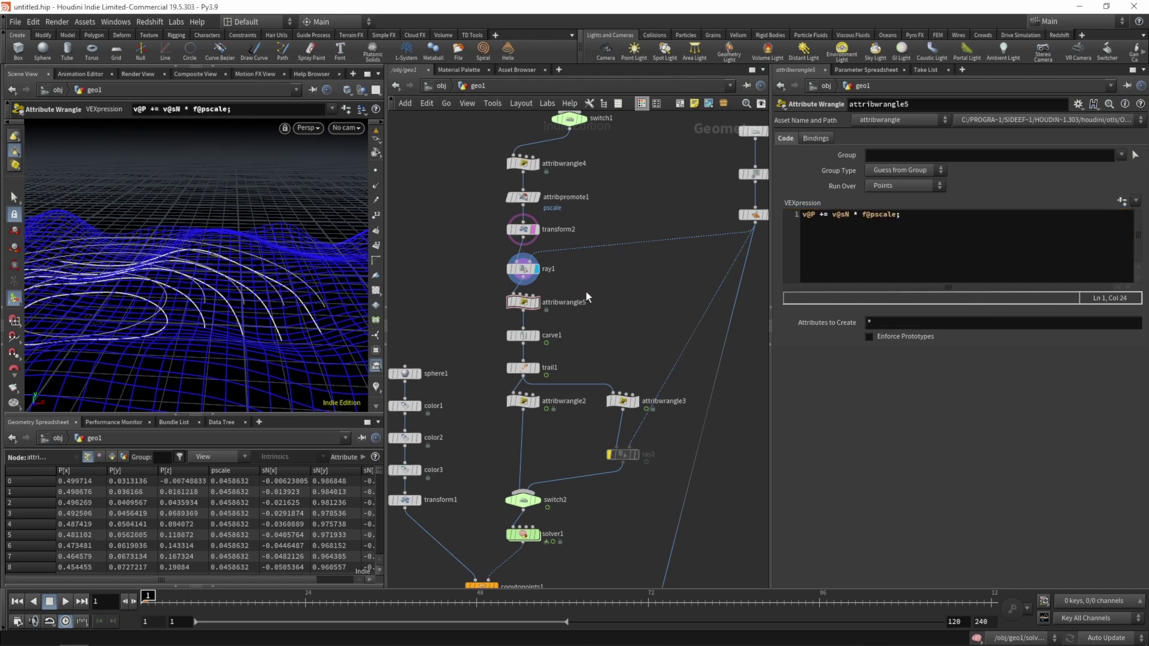
left_click(536, 302)
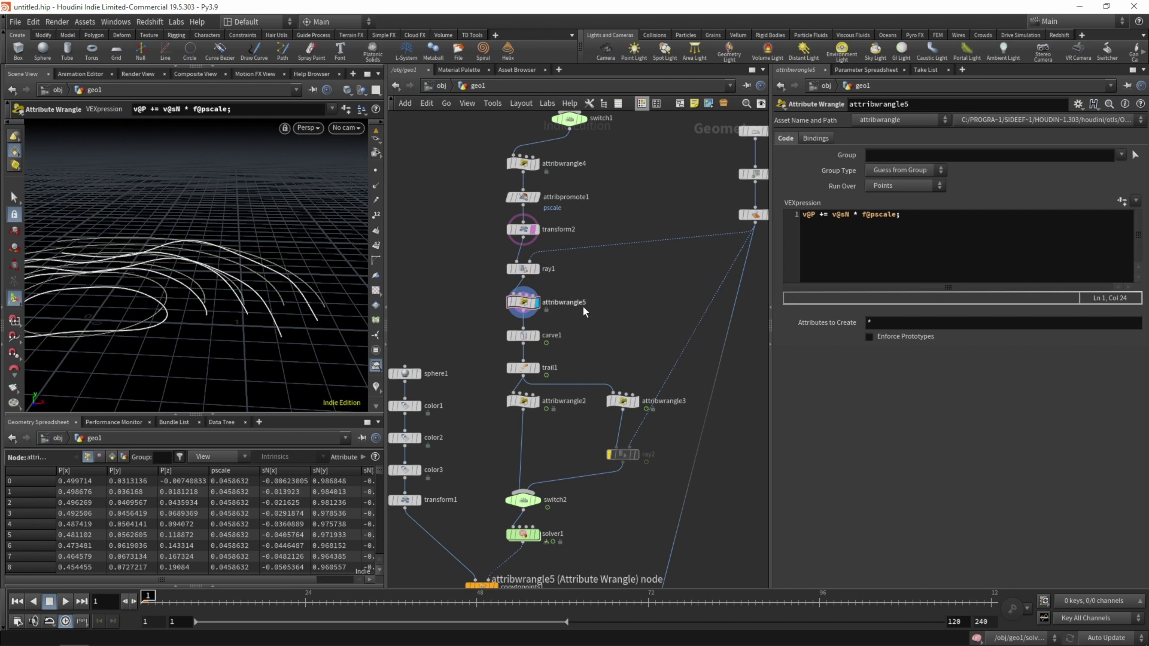
middle_click_drag(585, 308, 565, 276)
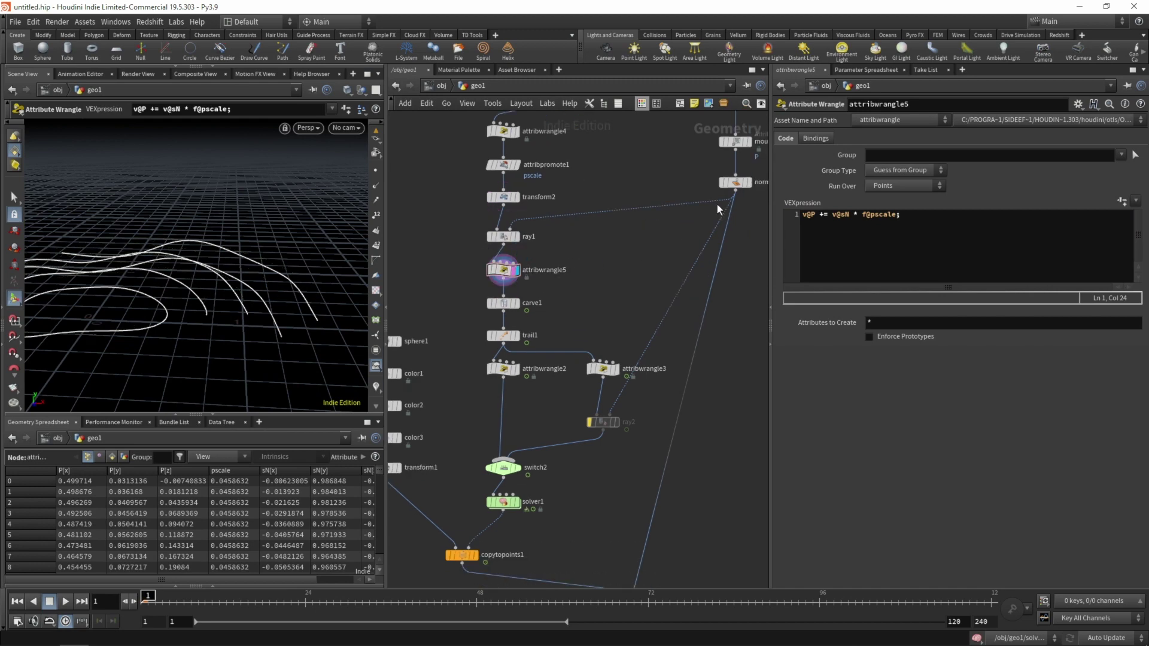
Template the terrain behind the offset curves and orbit to inspect them.
left_click(748, 183)
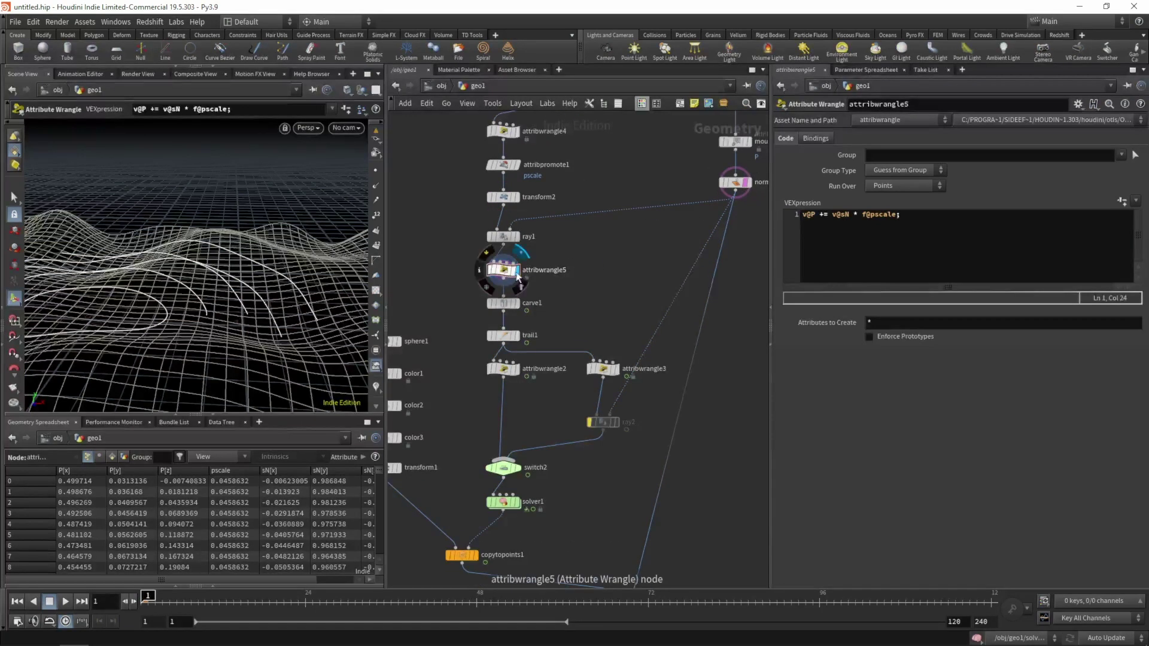
key("Escape")
left_click_drag(257, 251, 246, 303)
key("Return")
middle_click_drag(570, 342, 566, 271)
middle_click_drag(575, 429, 578, 353)
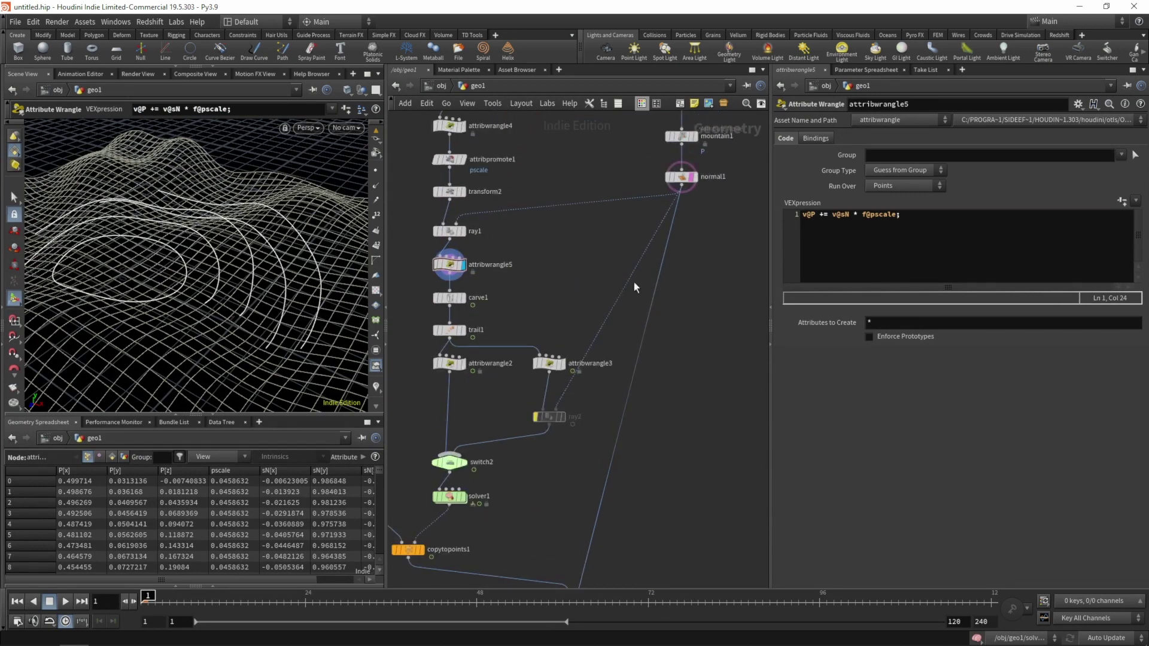
Turn off the terrain template, display merge1, and briefly play the animation.
left_click(692, 182)
middle_click_drag(599, 419, 616, 307)
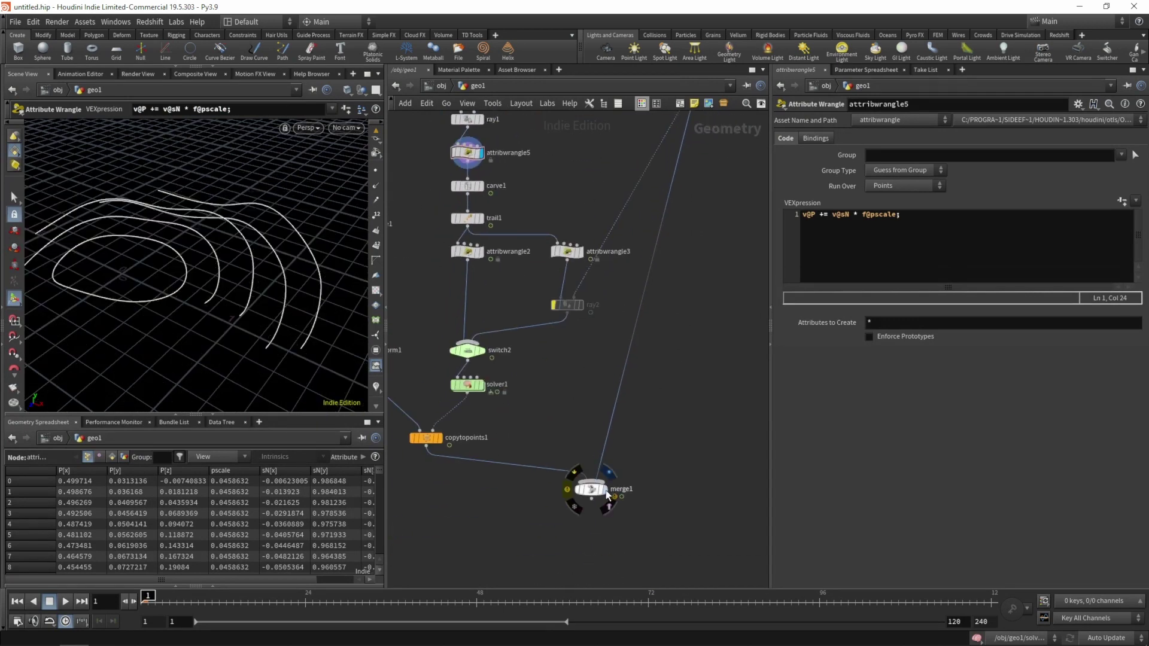
left_click(604, 489)
key("Up")
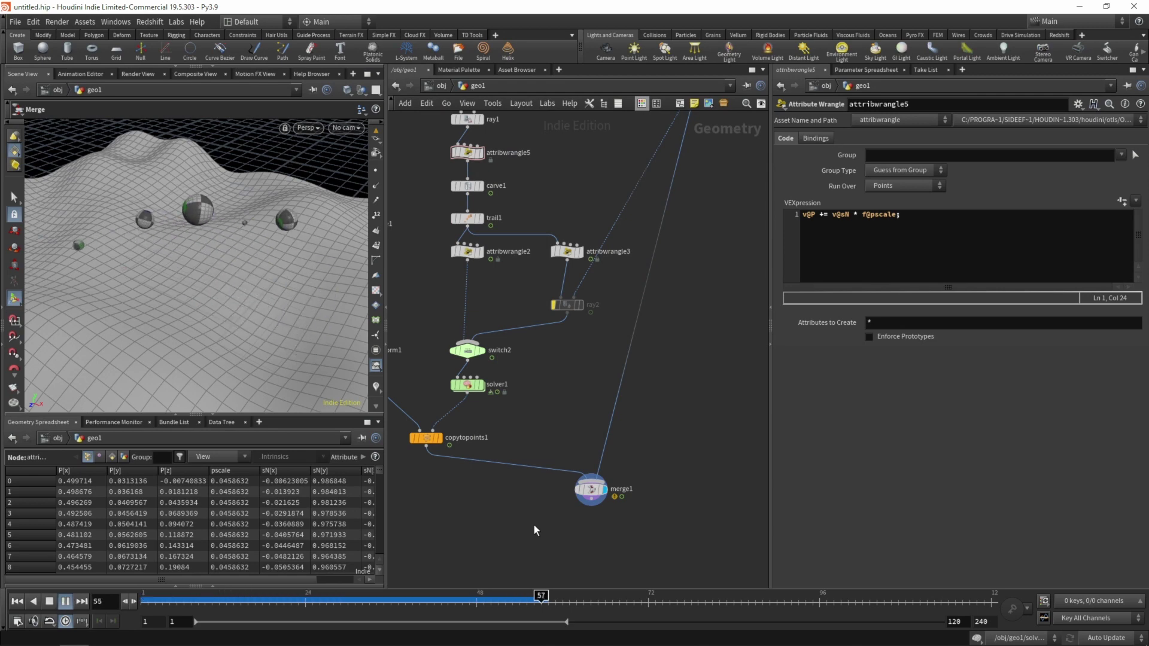
key("Up")
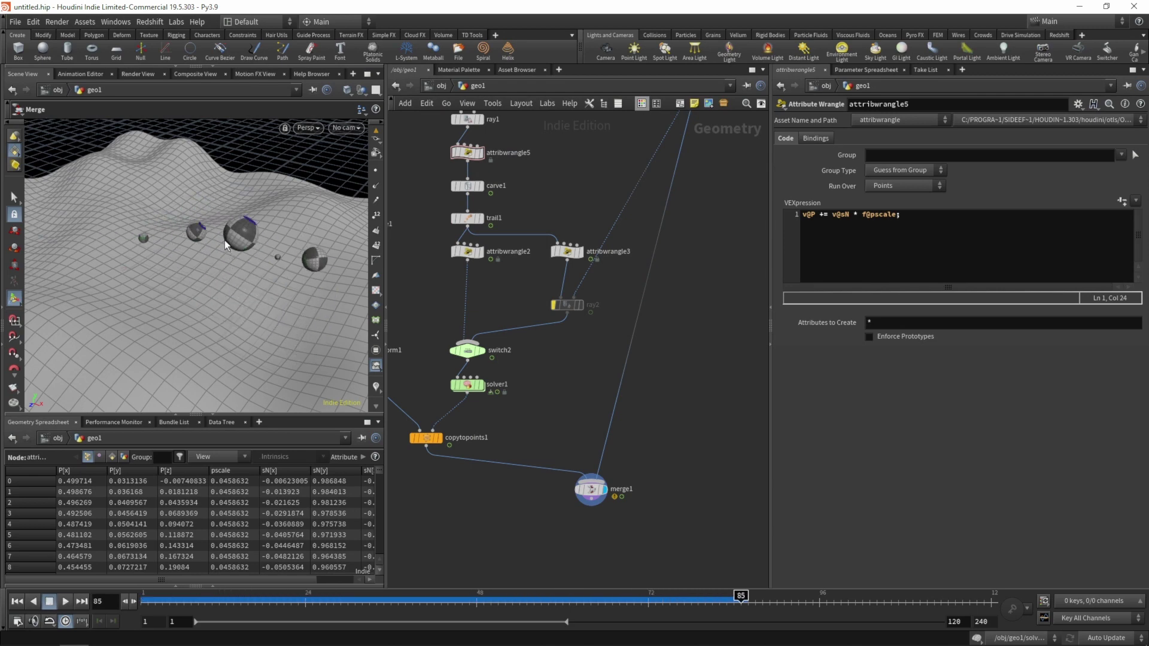
Lower the camera angle and replay from the start to watch the spheres roll over the terrain.
key("Escape")
left_click_drag(246, 275, 231, 303)
key("Return")
key("ctrl+Up")
key("Up")
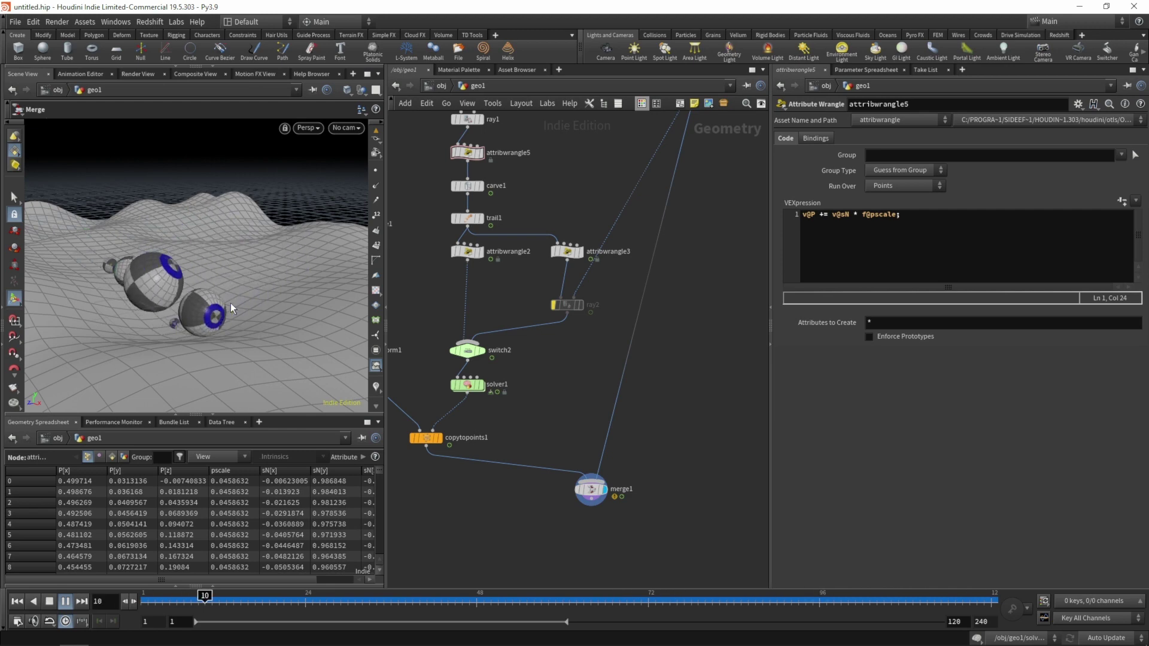
key("Escape")
mouse_move(231, 303)
left_mouse_down()
mouse_move(239, 284)
mouse_move(236, 318)
left_mouse_up()
key("Return")
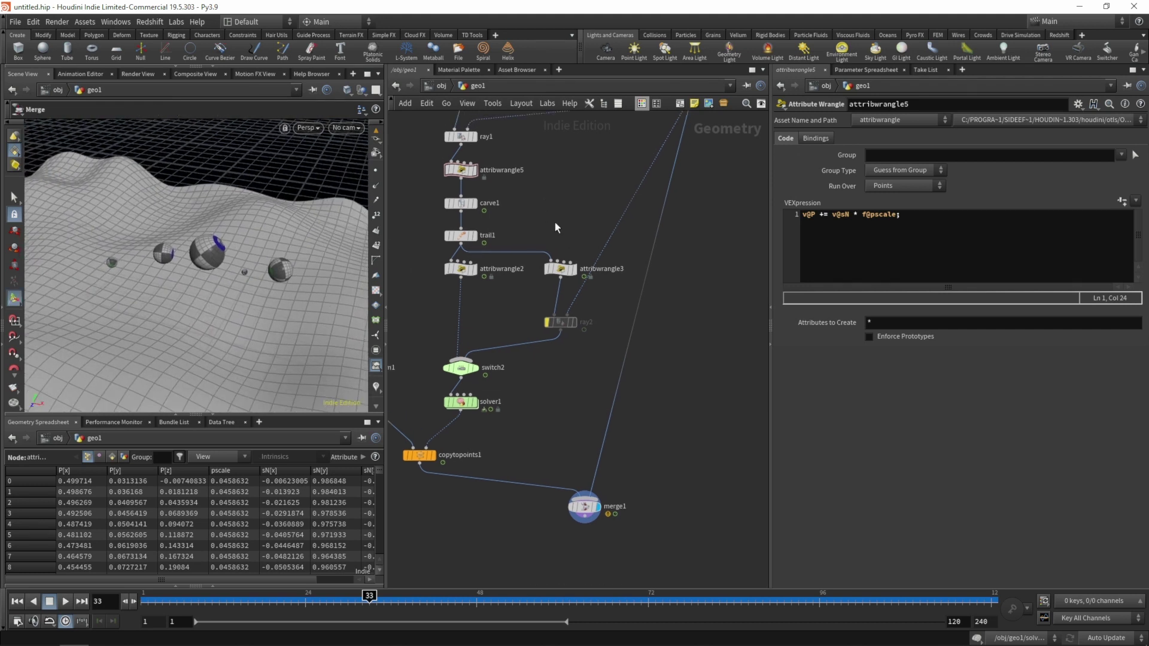
Replace attribwrangle3's .537 and .314 seed offsets with ch("seed_N") and ch("seed_up") and create spare parameters.
left_click(560, 269)
double_click(1059, 214)
type("57")
double_click(1067, 214)
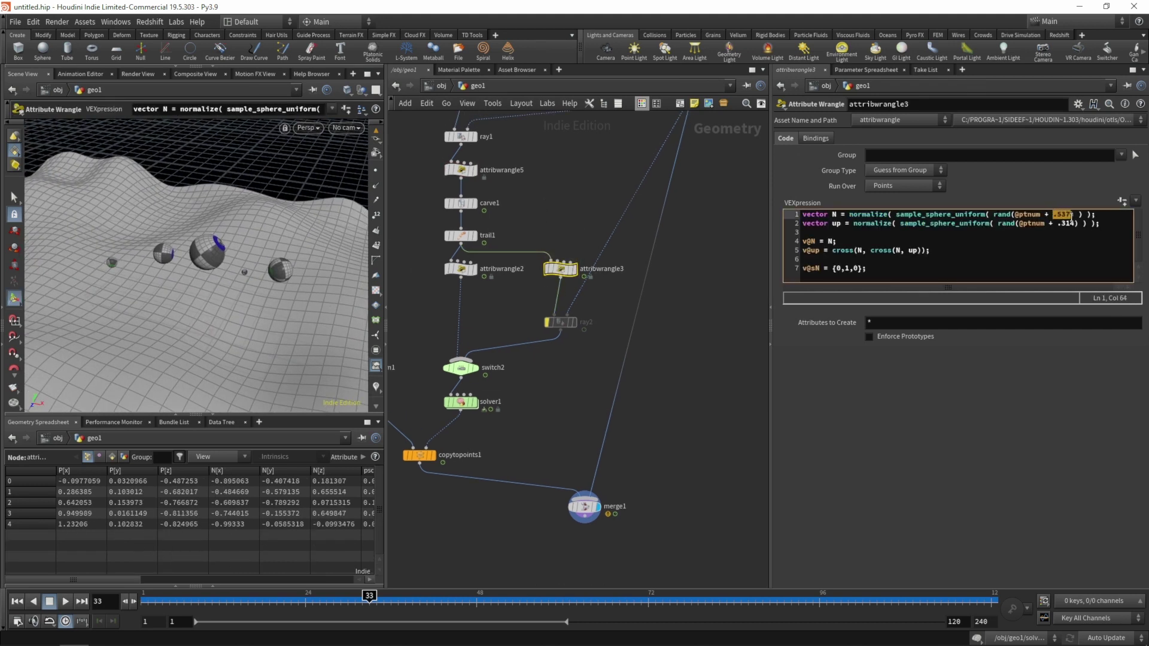
type("ch(")
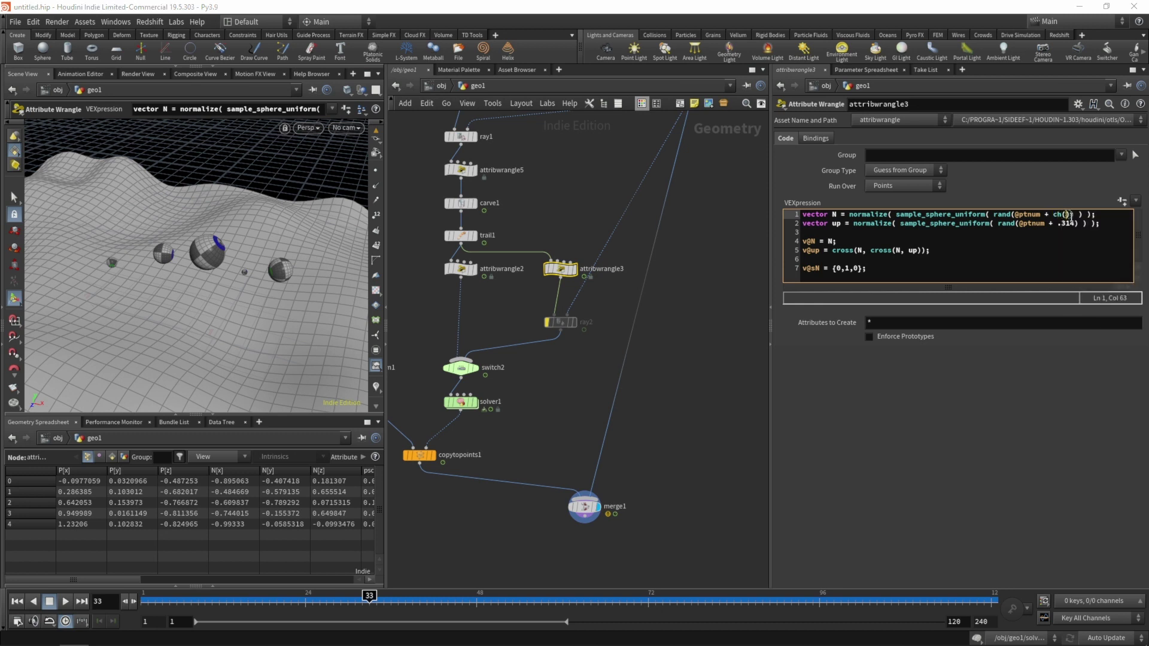
type("seed\"")
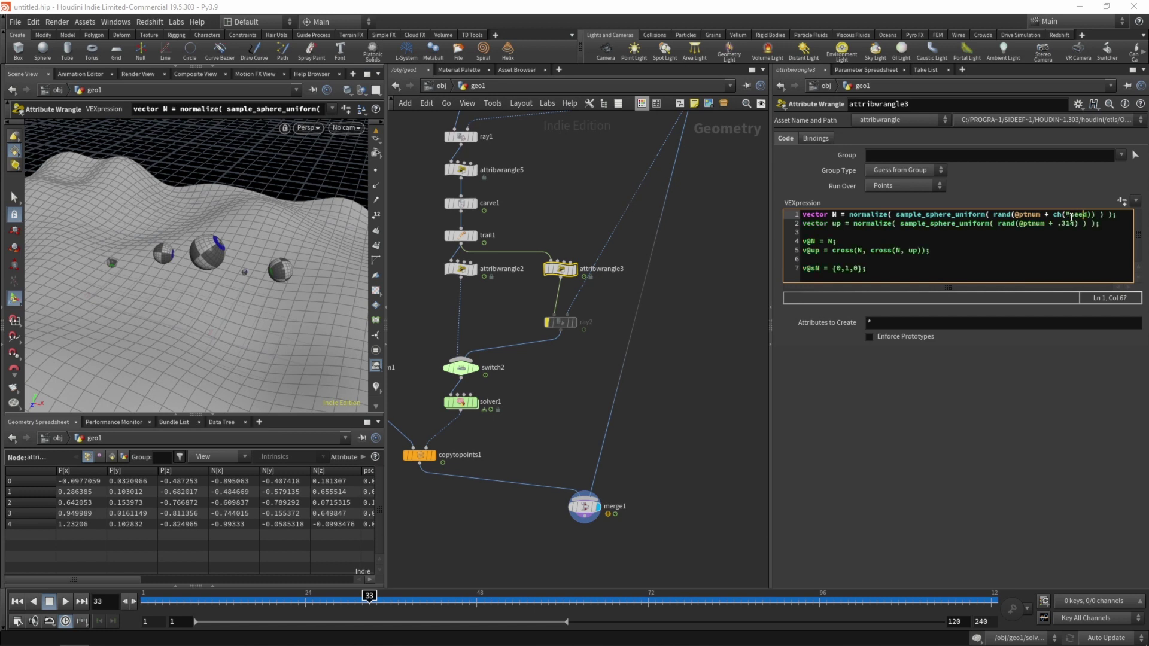
type("_N\"")
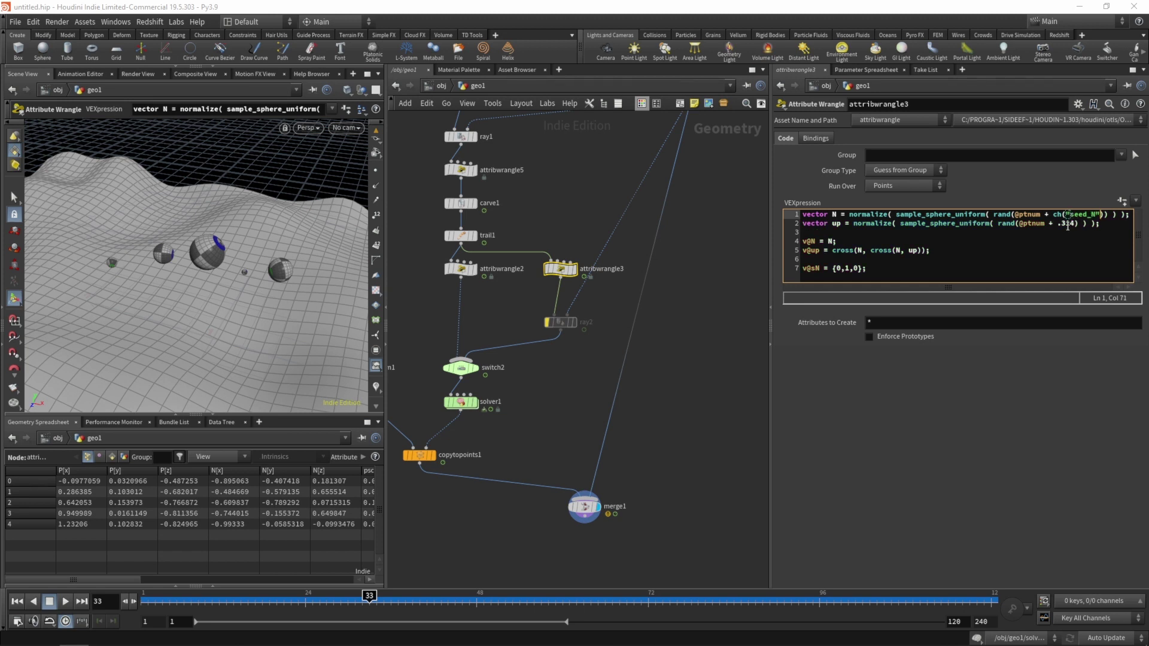
left_click_drag(1056, 225, 1074, 224)
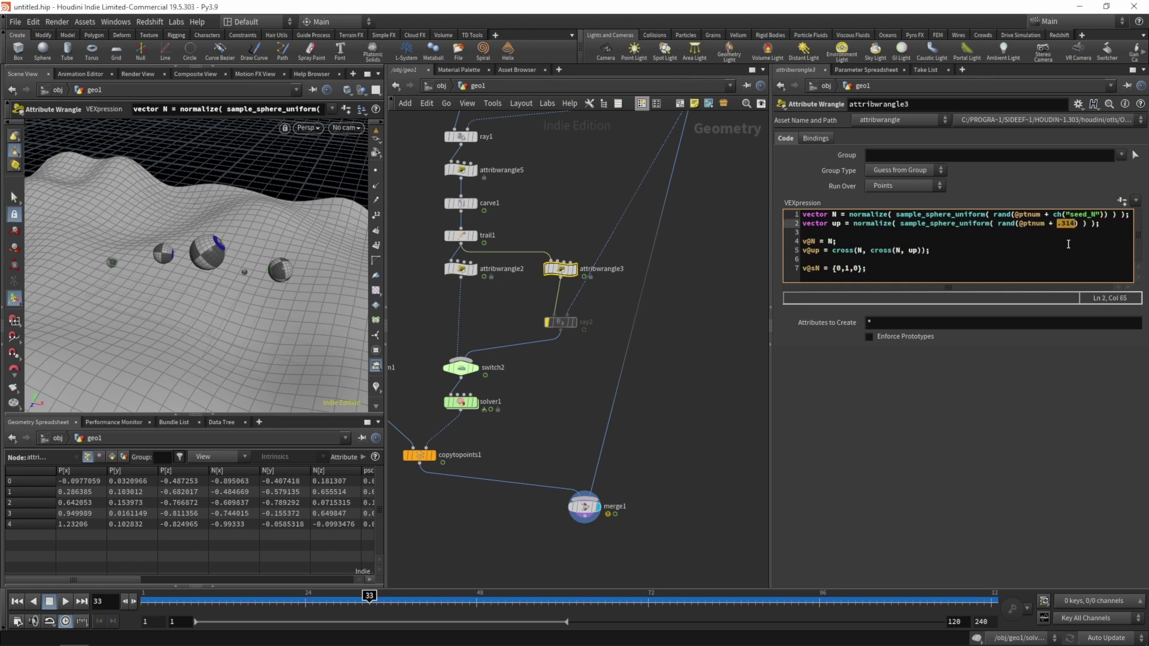
type("ch(\"seed_up")
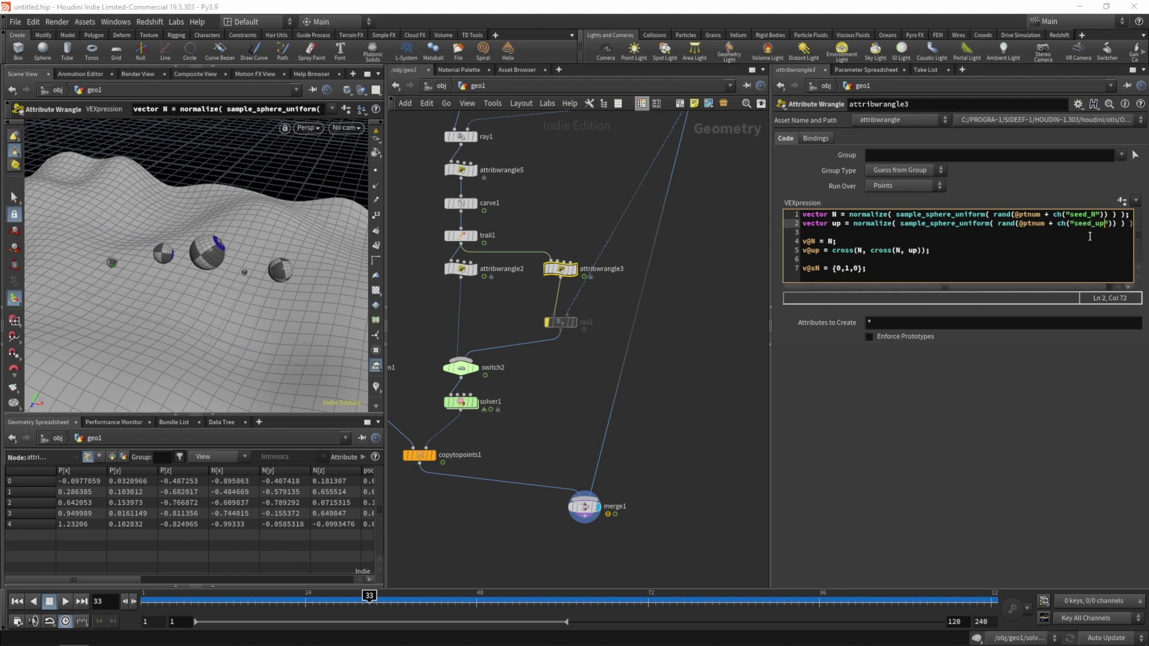
left_click(1123, 202)
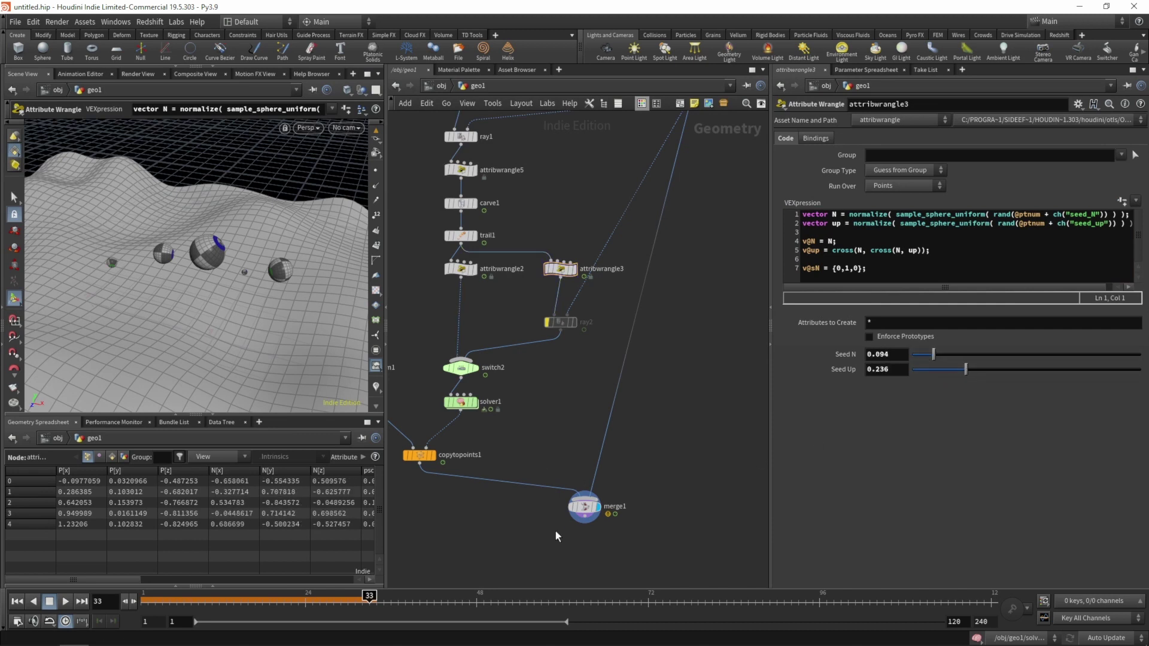
From frame 1, set Seed N to 0.102, change attribwrangle4's fit01 minimum to .05, and replay.
key("ctrl+Up")
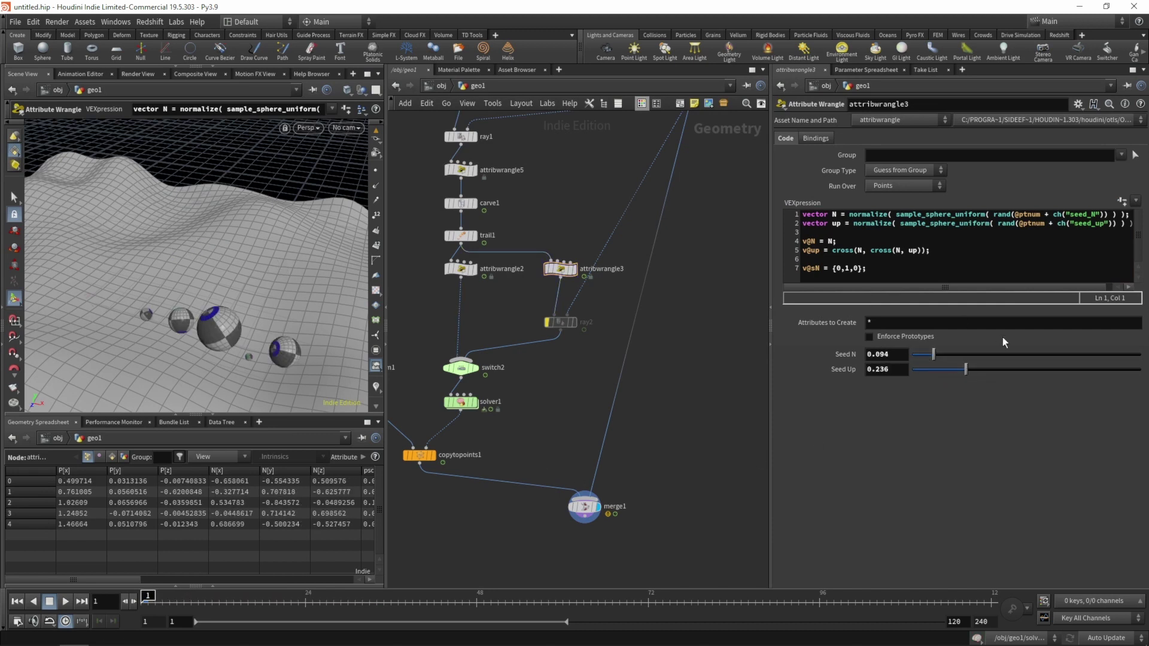
left_click_drag(935, 355, 934, 357)
middle_click_drag(534, 234, 597, 297)
middle_click_drag(597, 210, 528, 227)
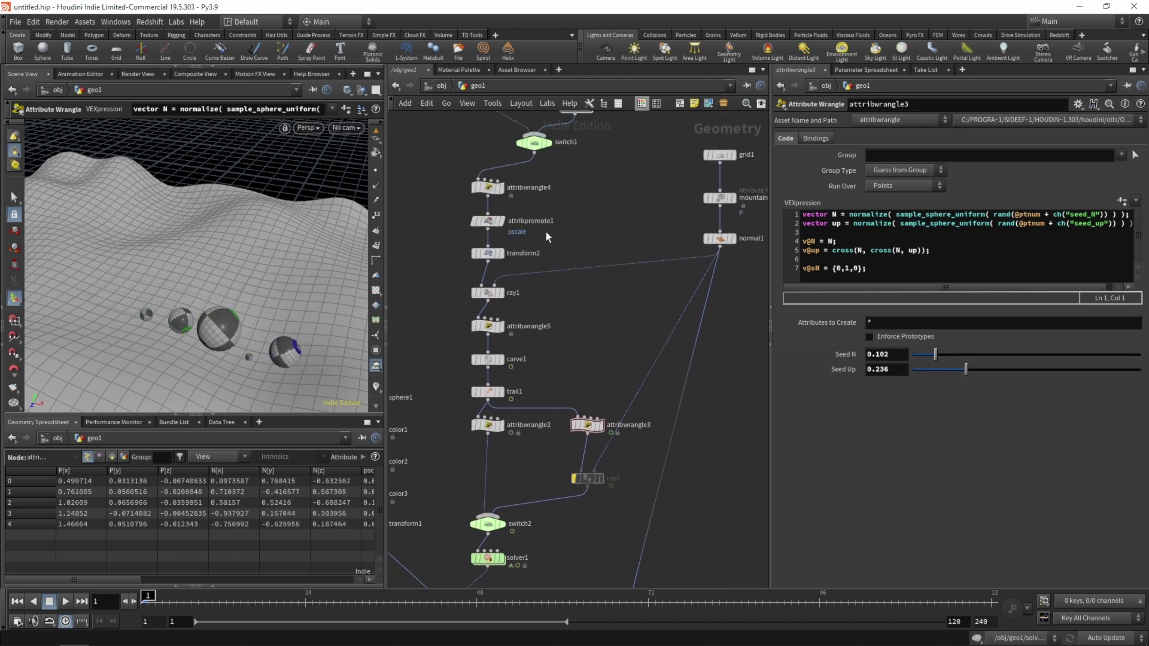
left_click_drag(529, 196, 529, 197)
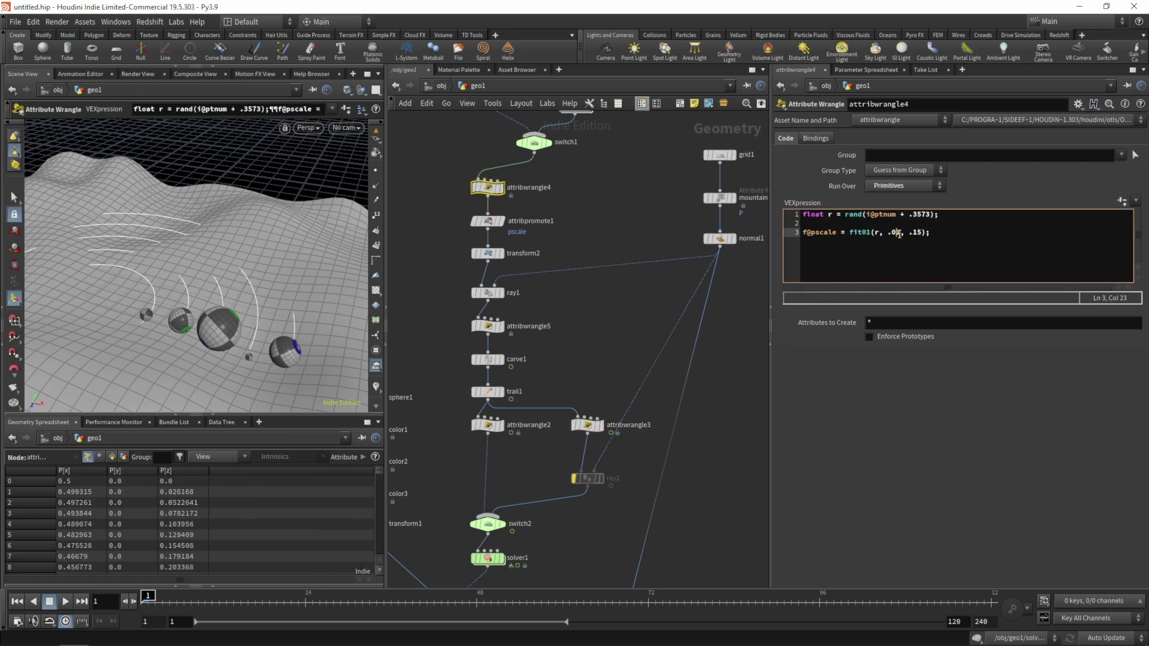
left_click(630, 197)
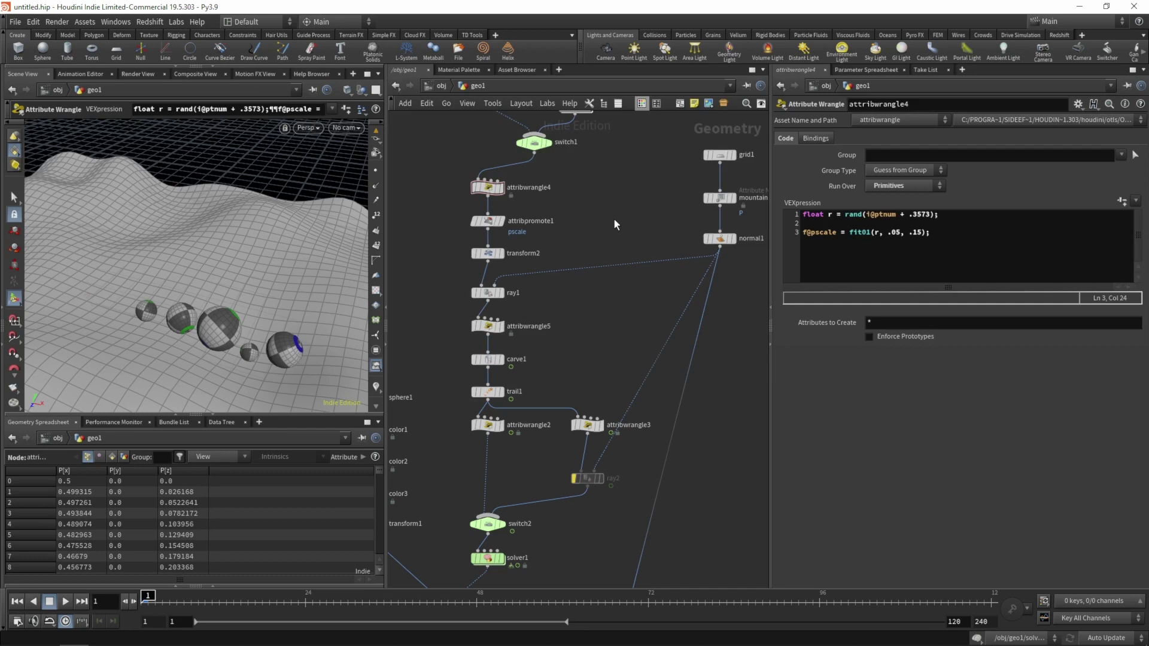
key("Up")
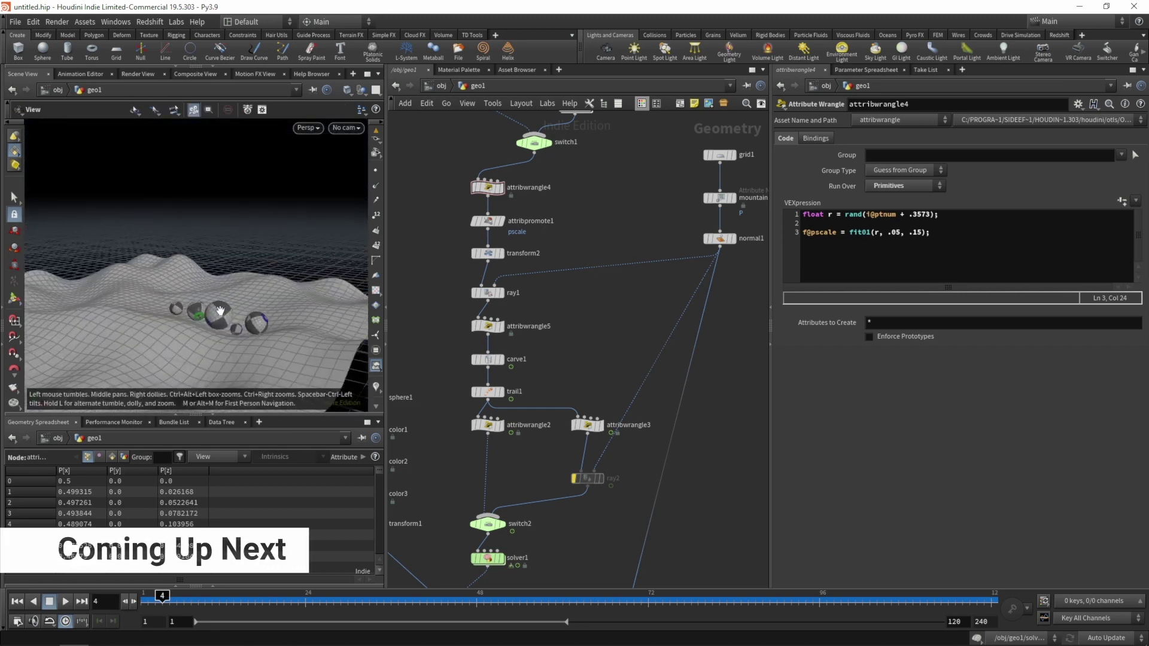
Orbit to a top-down view of the five spheres on the terrain, then return to the Handle tool.
mouse_move(220, 311)
left_mouse_down()
mouse_move(231, 326)
mouse_move(285, 336)
mouse_move(222, 302)
mouse_move(269, 326)
mouse_move(239, 300)
left_mouse_up()
key("Return")
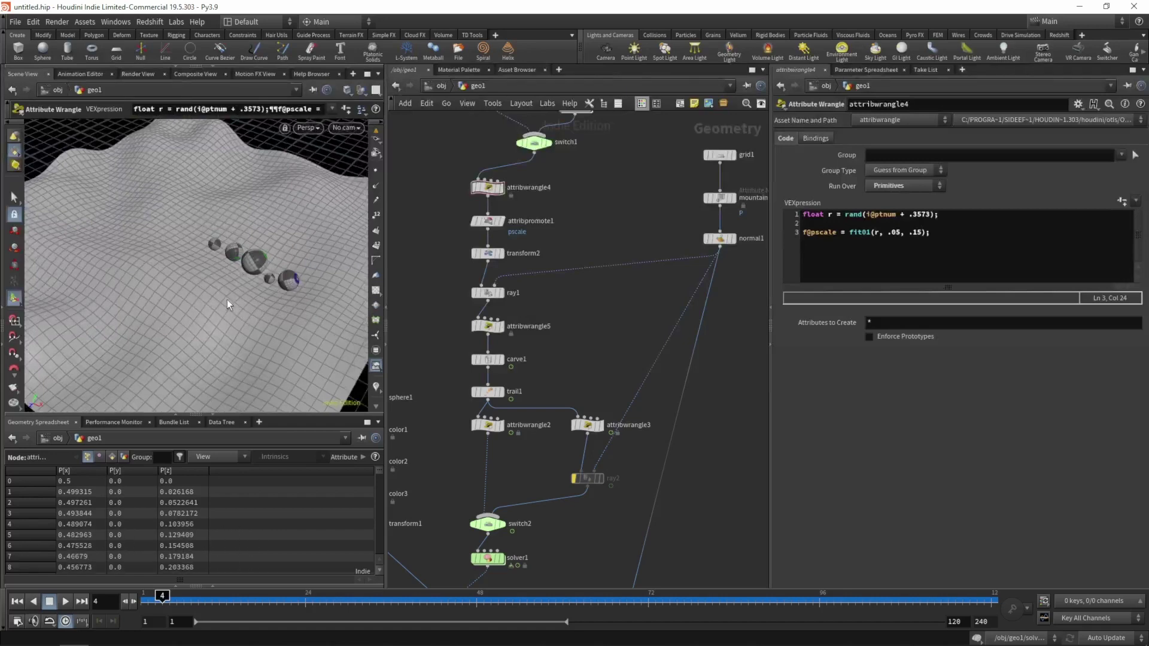